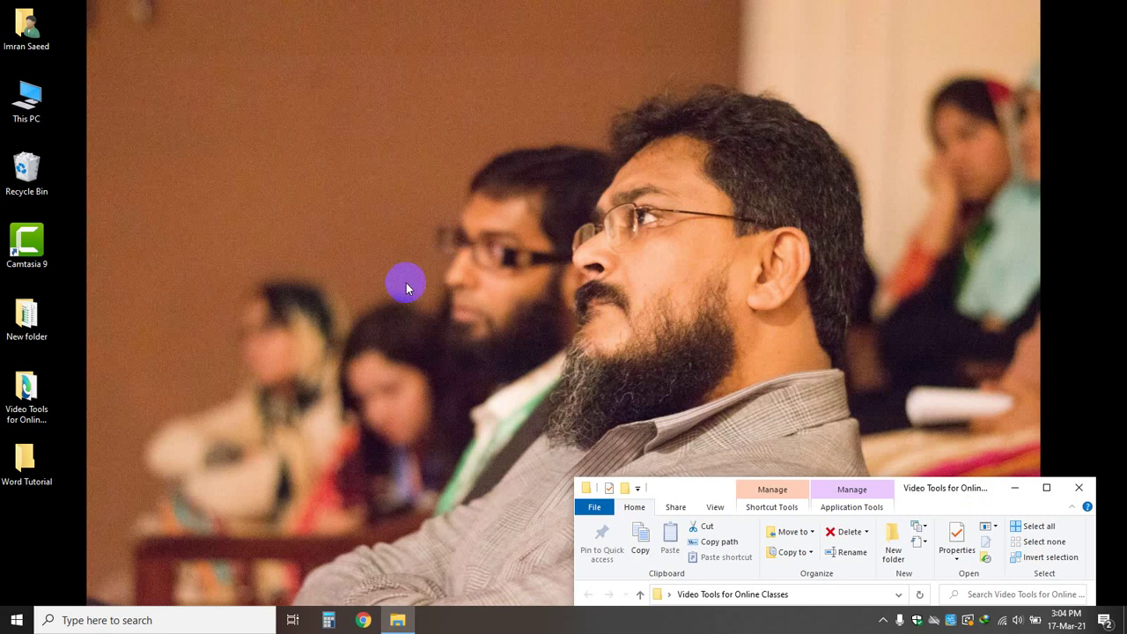
- Search the computer for Word, launch Word 2013 and create a blank document
left_click(18, 622)
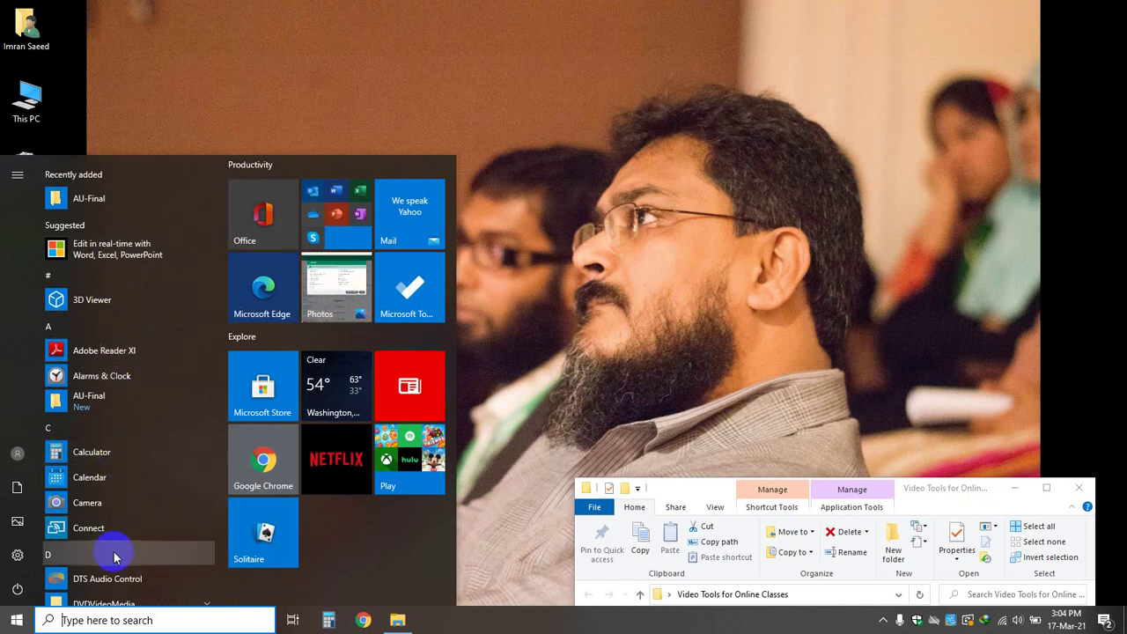
left_click(19, 620)
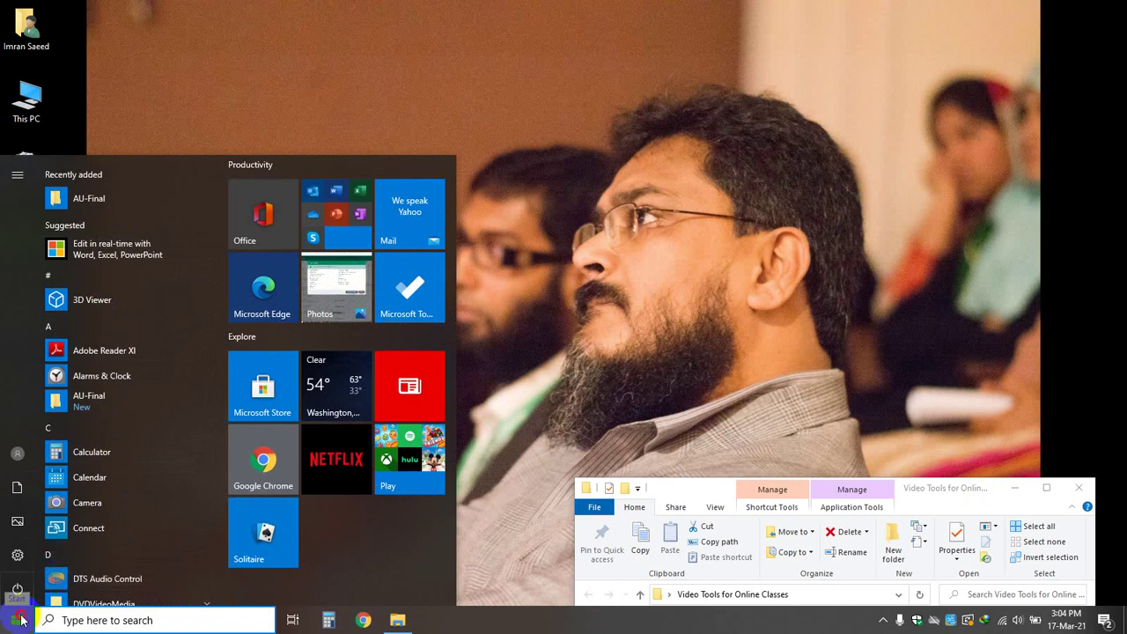
left_click(19, 620)
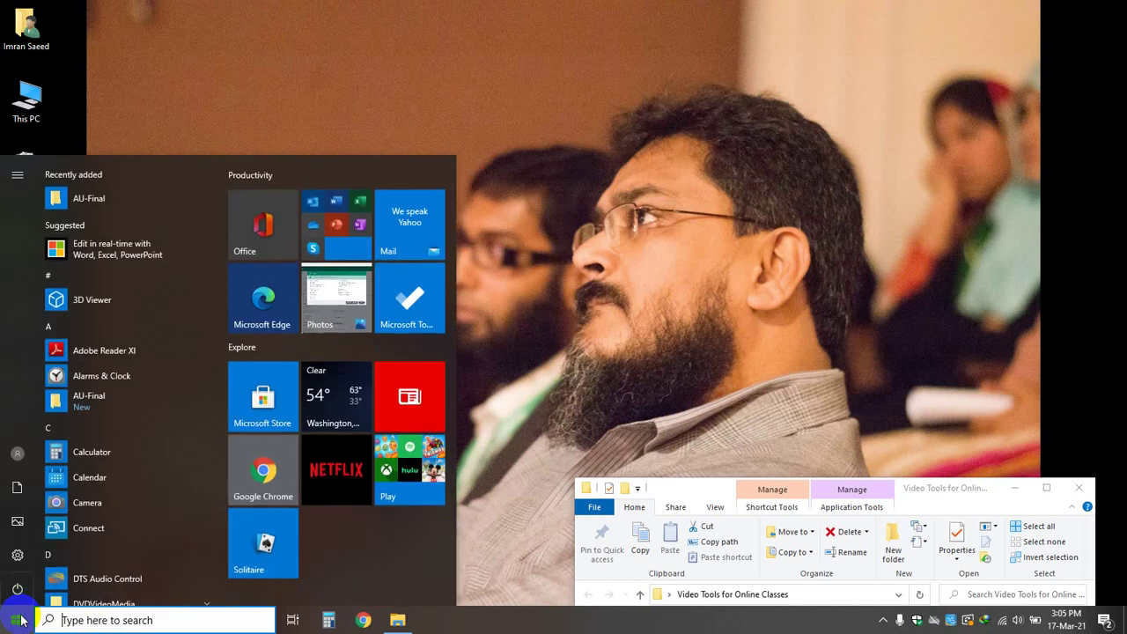
type("word")
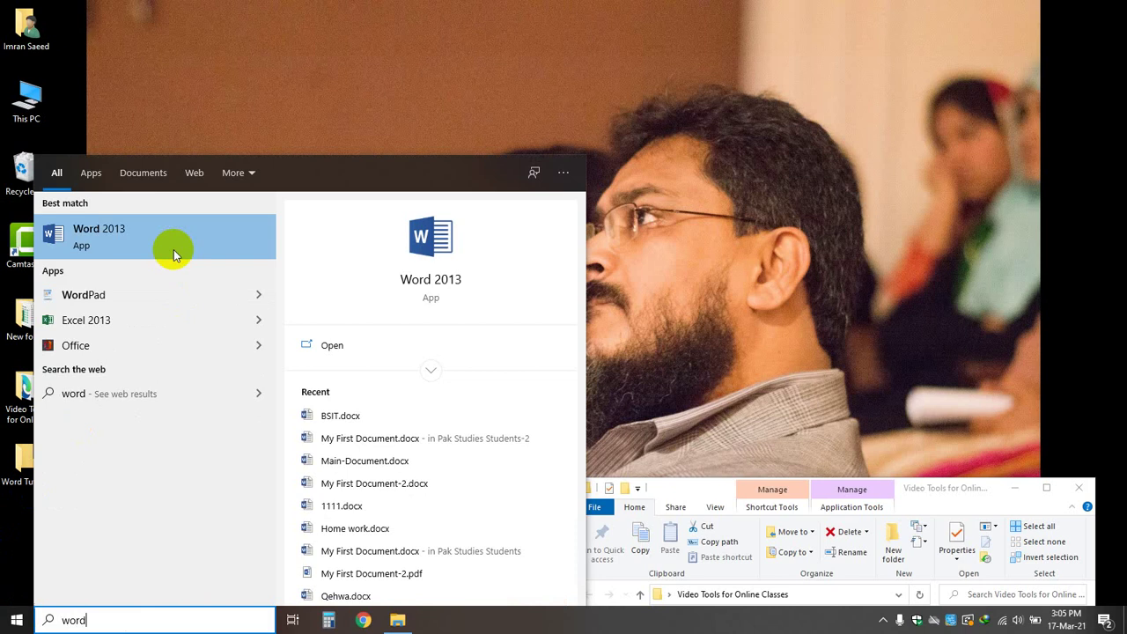
left_click(126, 230)
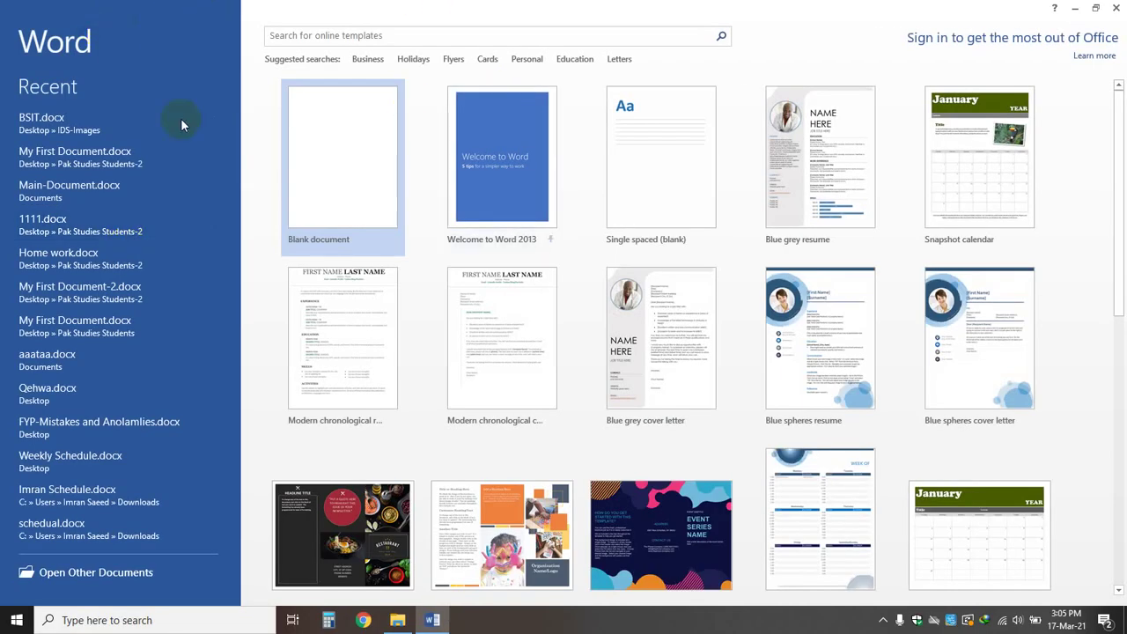
left_click(556, 189)
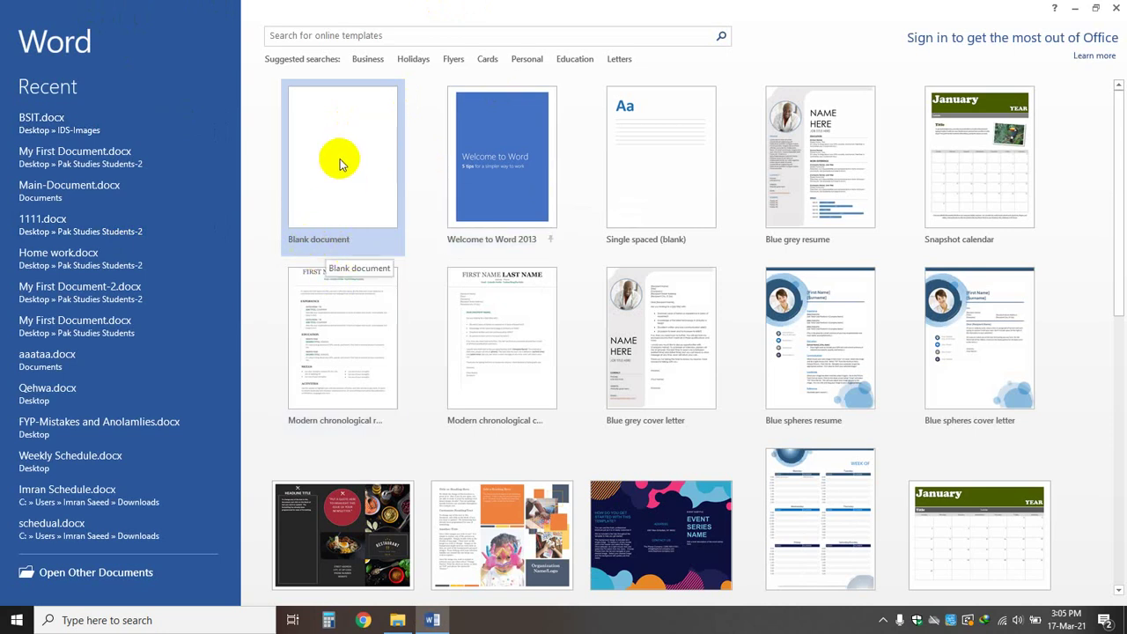
left_click(341, 162)
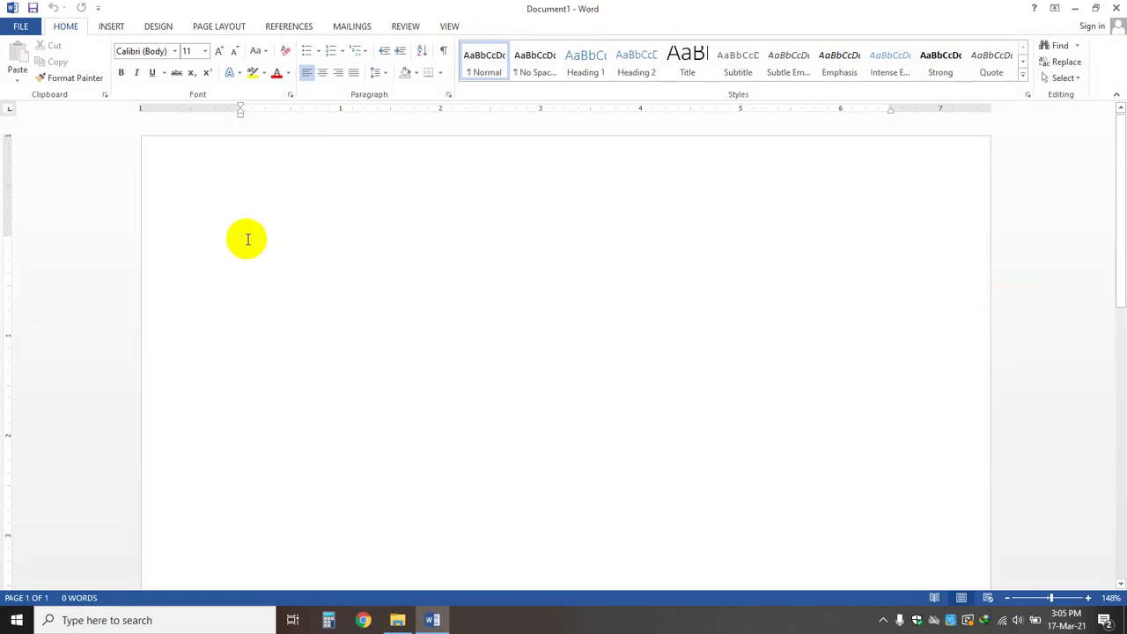
- Enter the heading text "First Document" on the first line of the blank page
type("Firs")
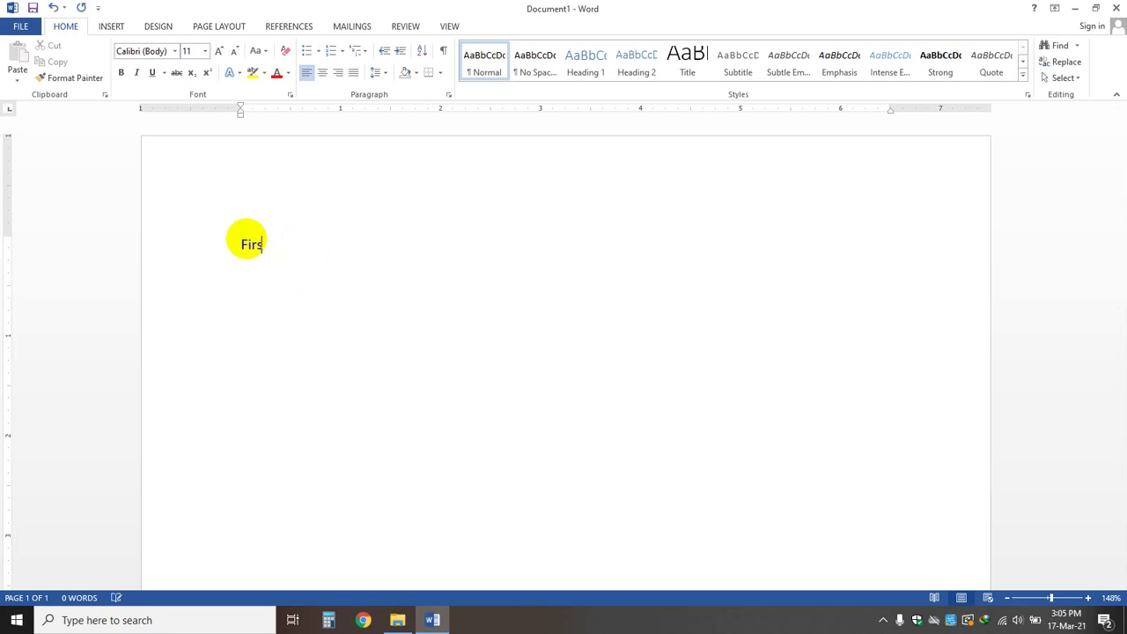
type("t Document")
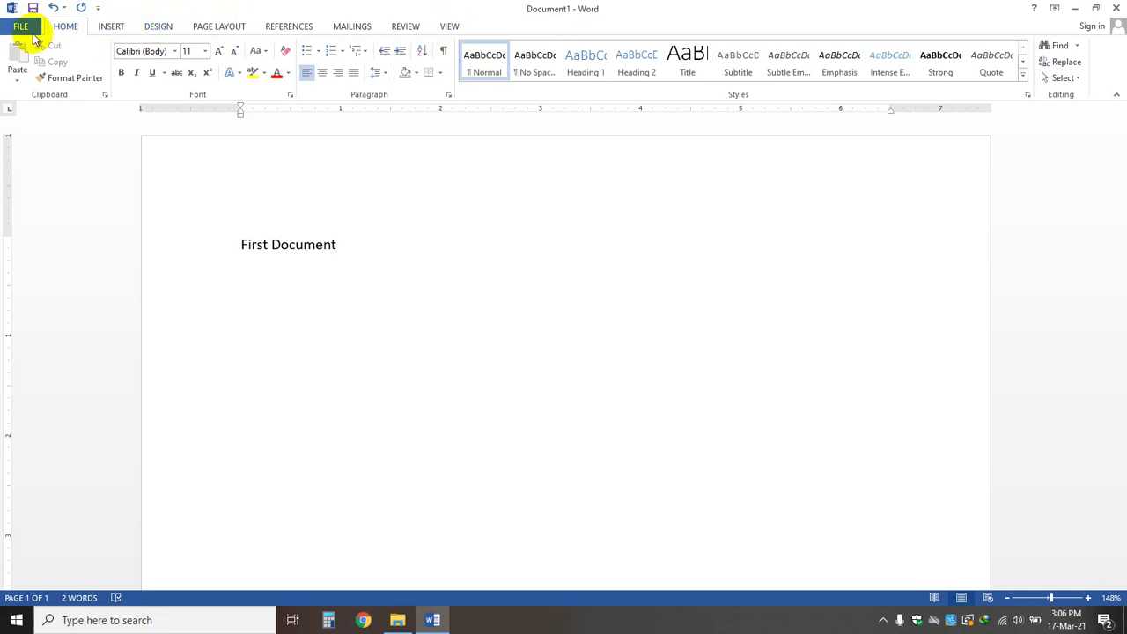
left_click(112, 29)
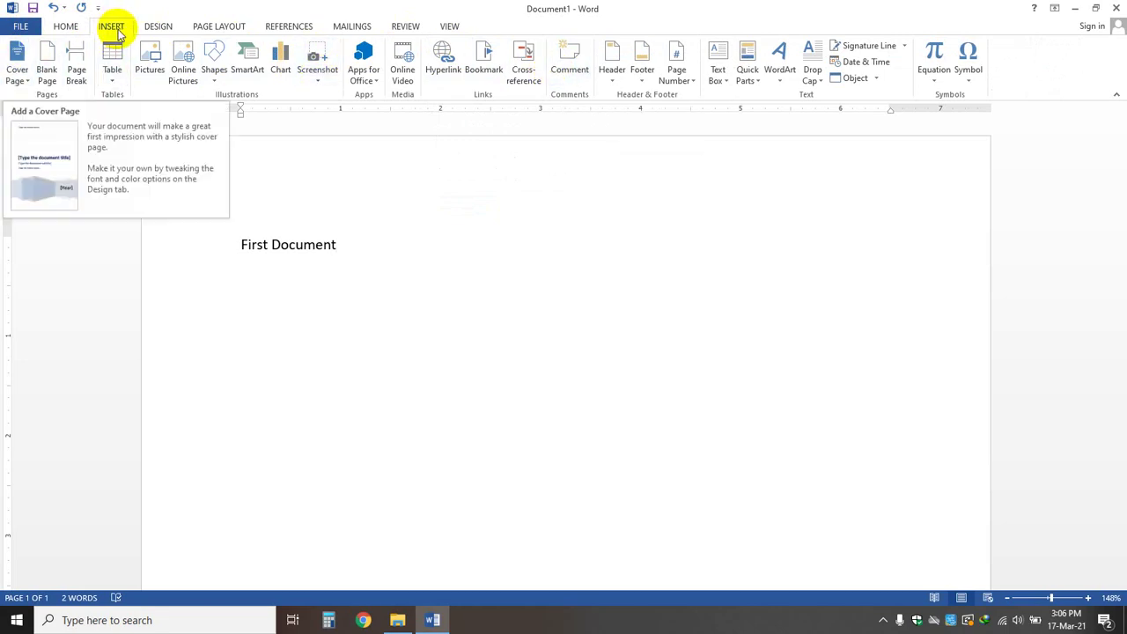
left_click(67, 29)
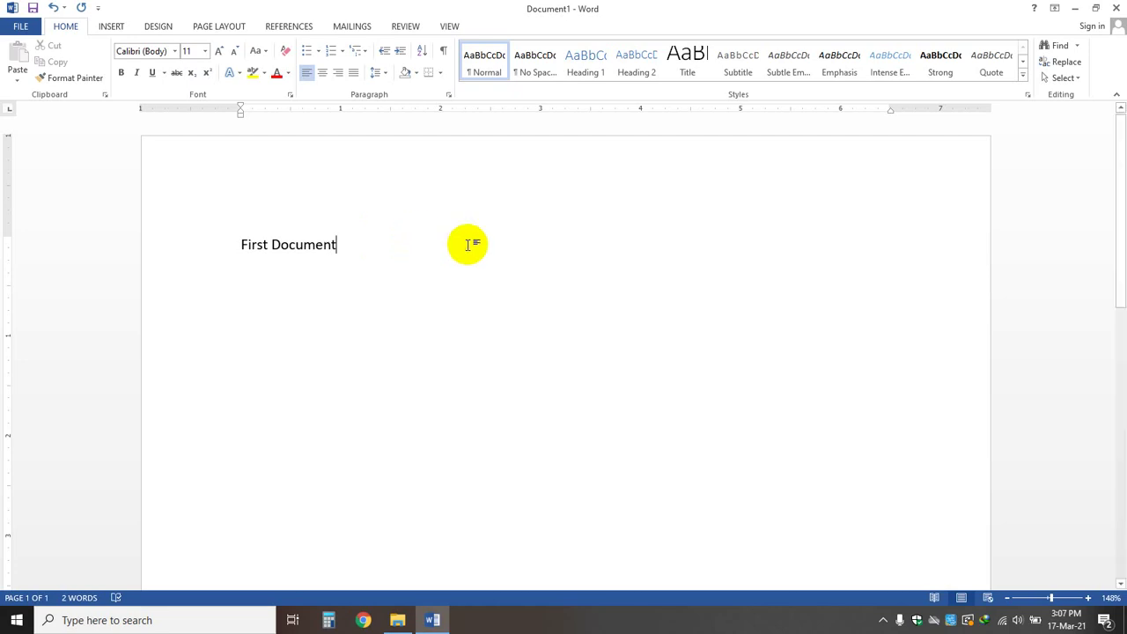
- Start saving the document to the computer and choose the Word Tutorial folder on the Desktop as the location
left_click(32, 29)
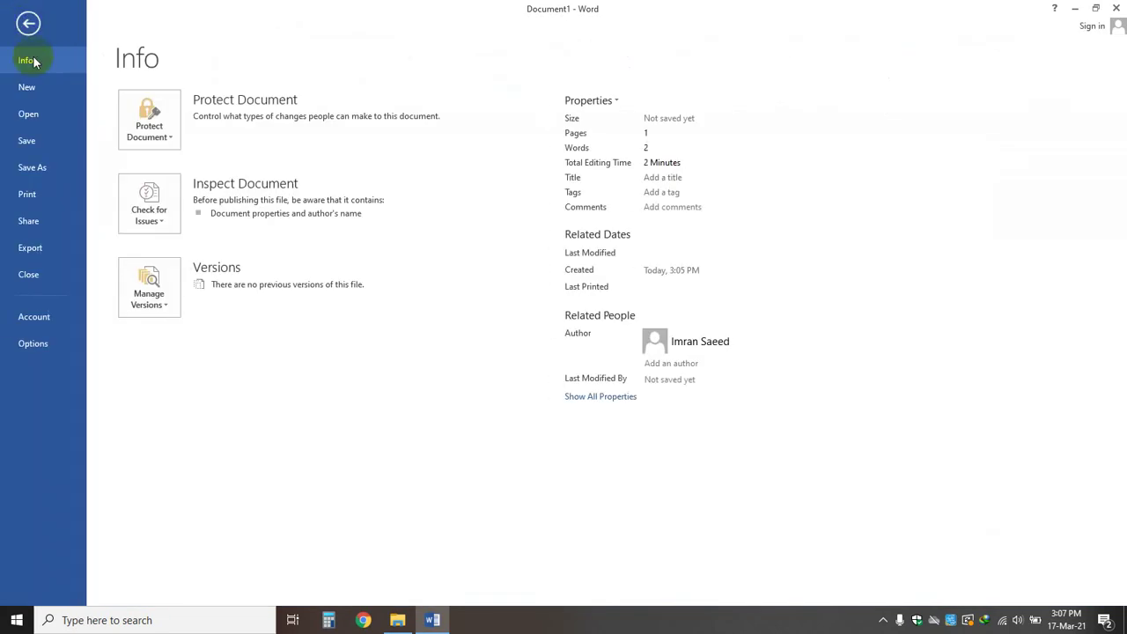
left_click(50, 146)
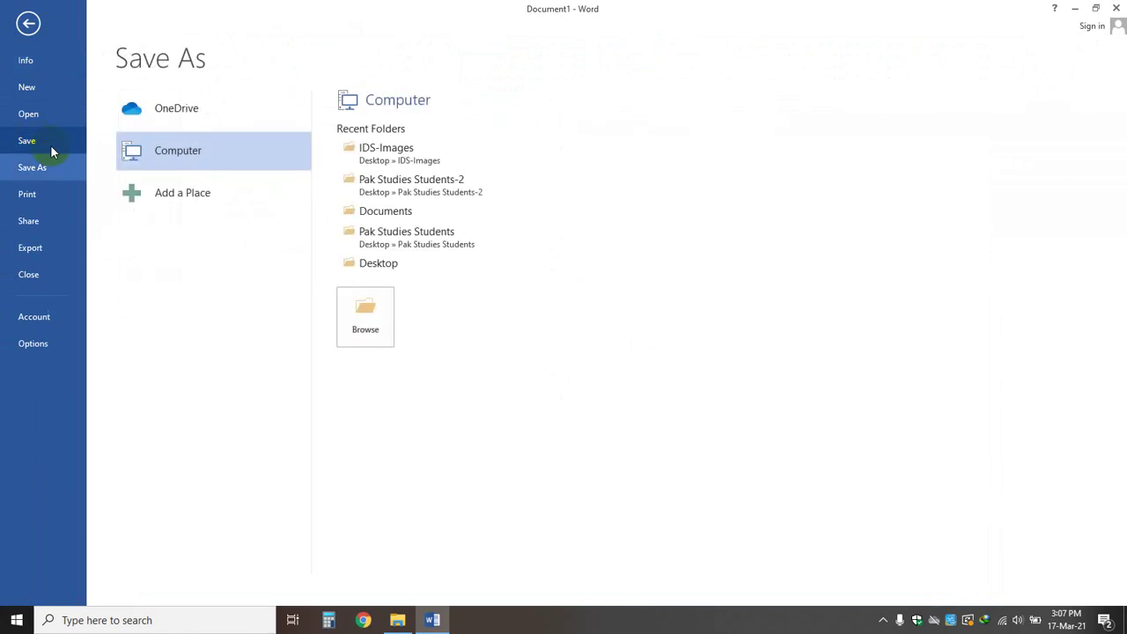
left_click(385, 314)
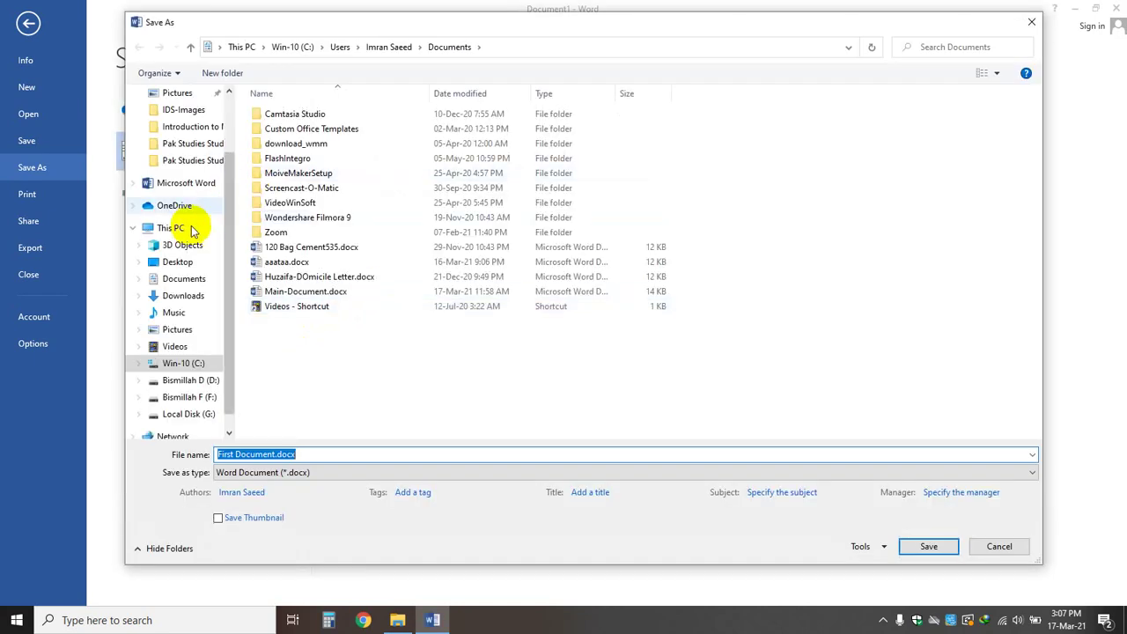
left_click(184, 261)
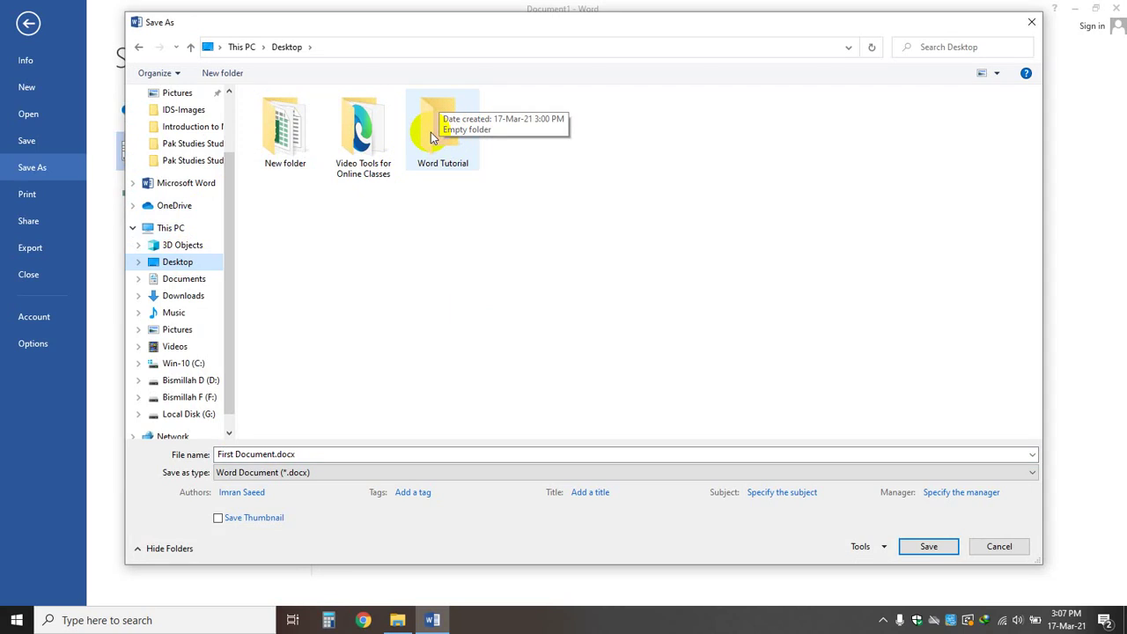
double_click(431, 137)
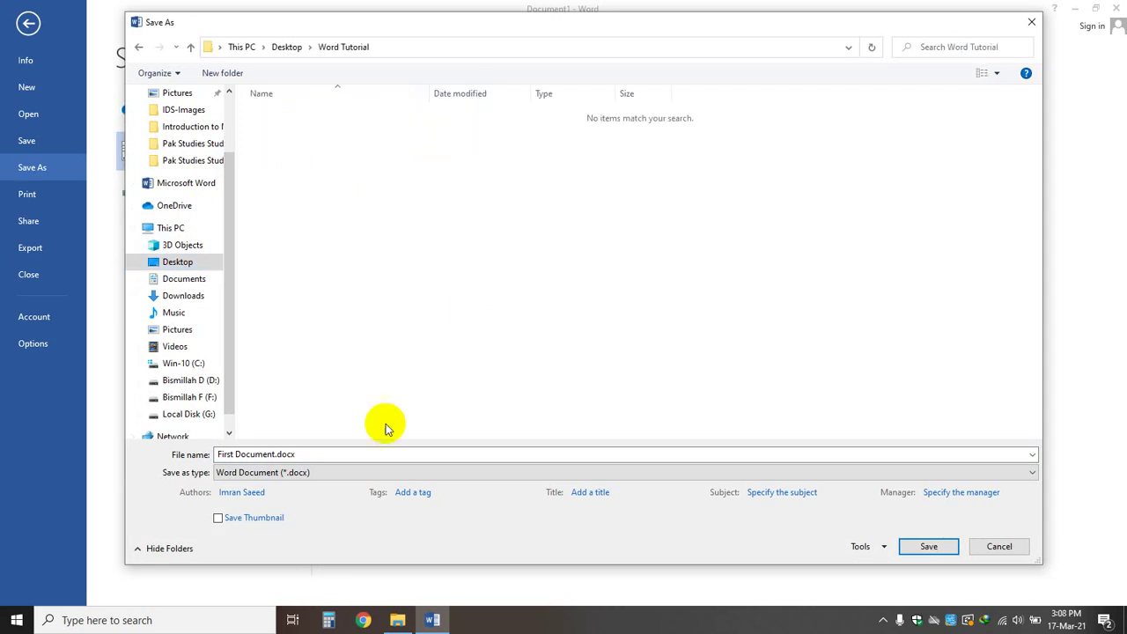
- Change the file name to "My First Assignment.docx"
triple_click(275, 455)
left_click(275, 454)
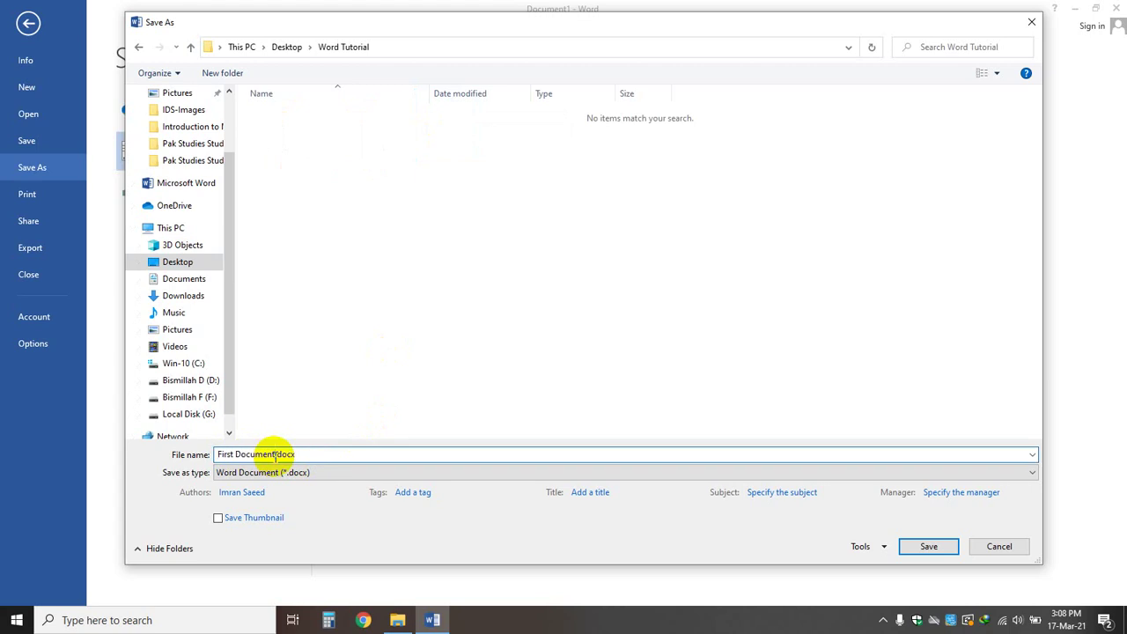
key("BackSpace")
key("BackSpace")
key("BackSpace")
key("BackSpace")
key("BackSpace")
key("BackSpace")
key("BackSpace")
key("BackSpace")
key("BackSpace")
key("BackSpace")
key("BackSpace")
key("BackSpace")
key("BackSpace")
key("BackSpace")
type("My First Assignment")
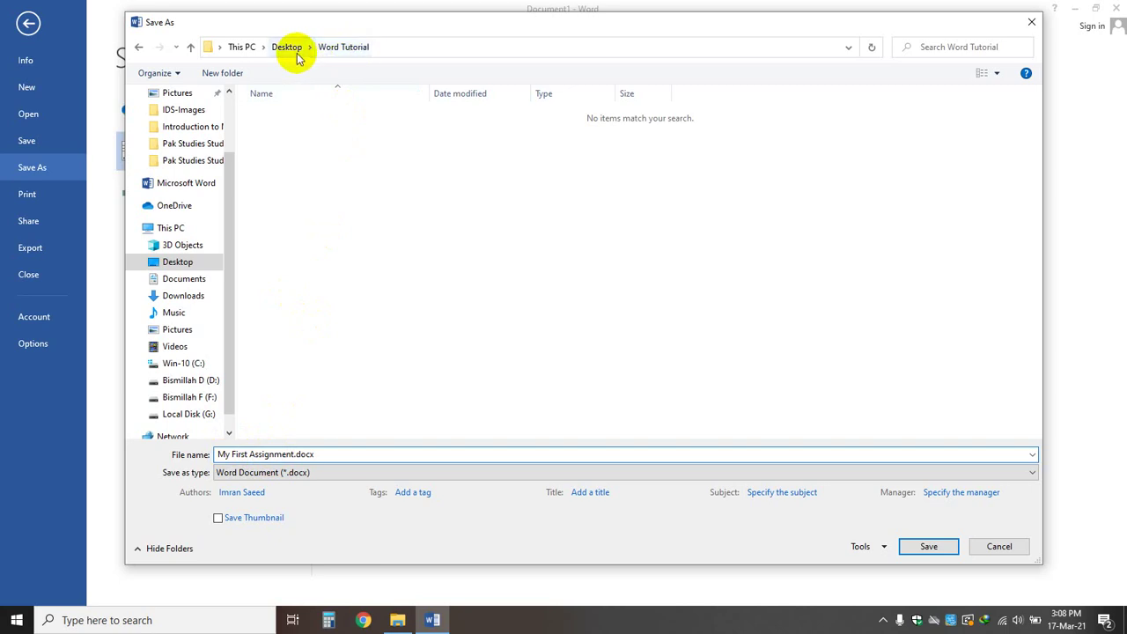
- Review the available file types, keep Word Document (*.docx) and save the file
left_click(322, 476)
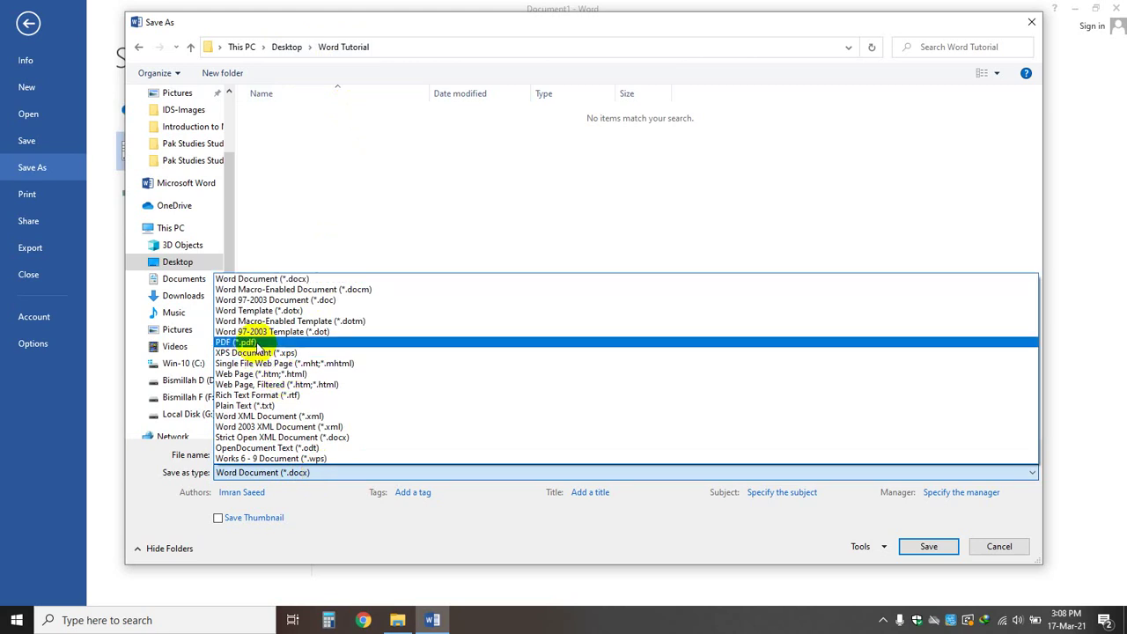
left_click(347, 238)
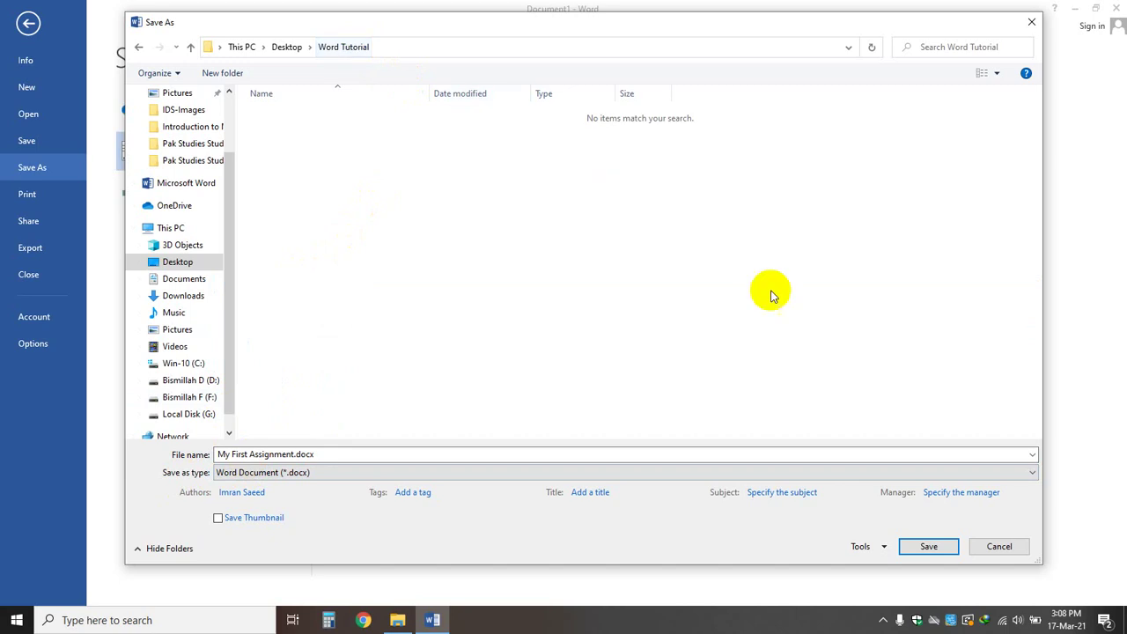
left_click(929, 548)
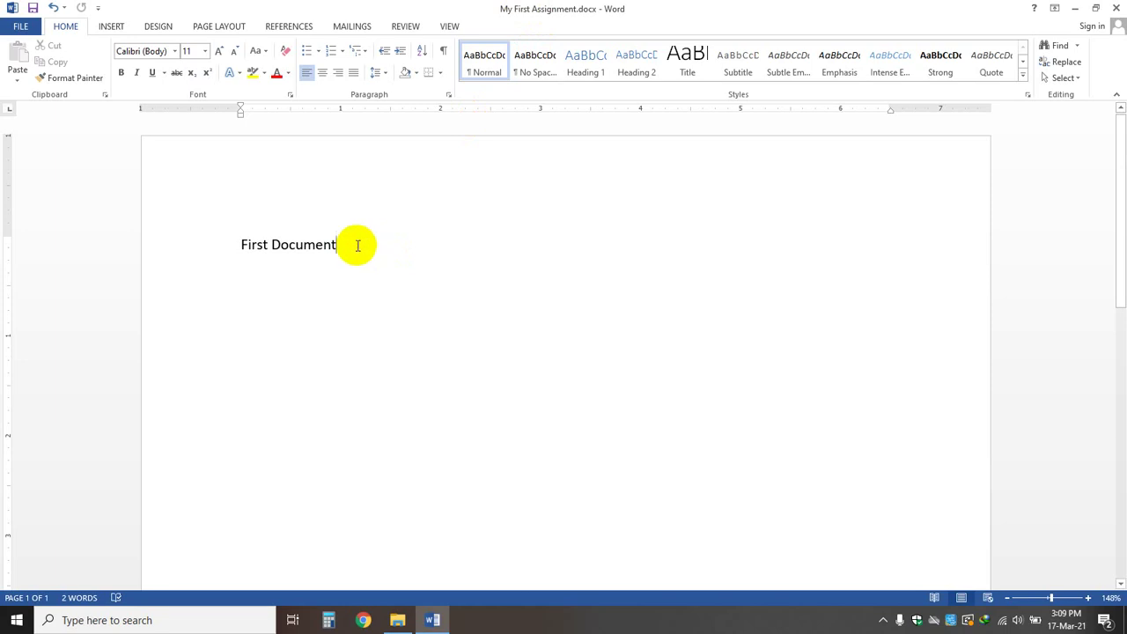
- Start a new paragraph two lines below "First Document" with "My Name is" followed by the author's full name
key("Return")
key("Return")
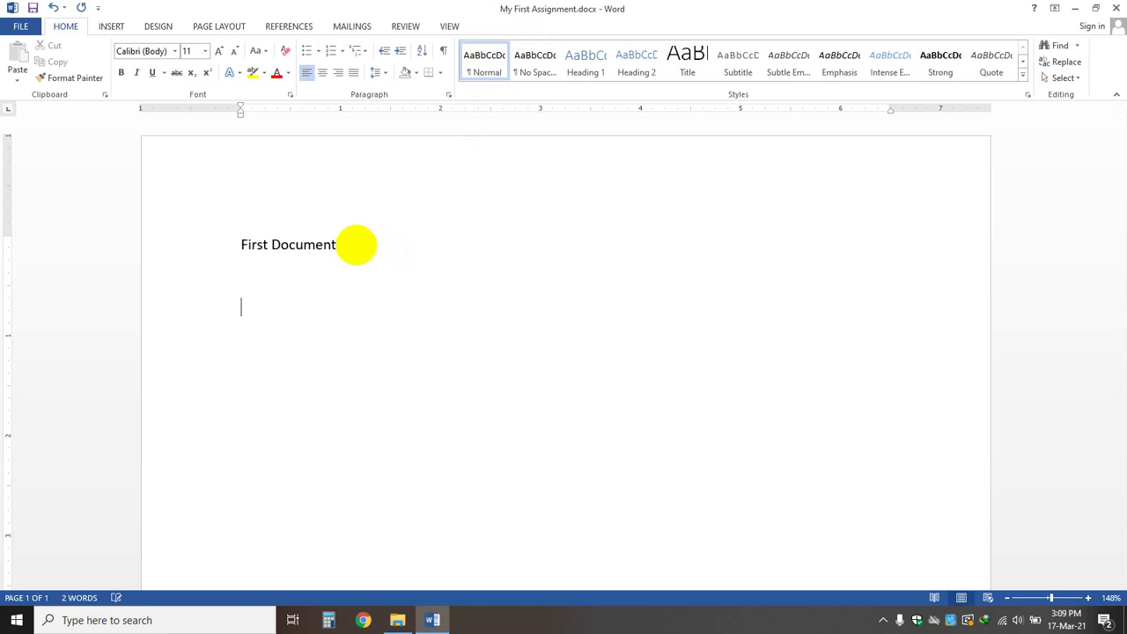
type("My Name is Mu")
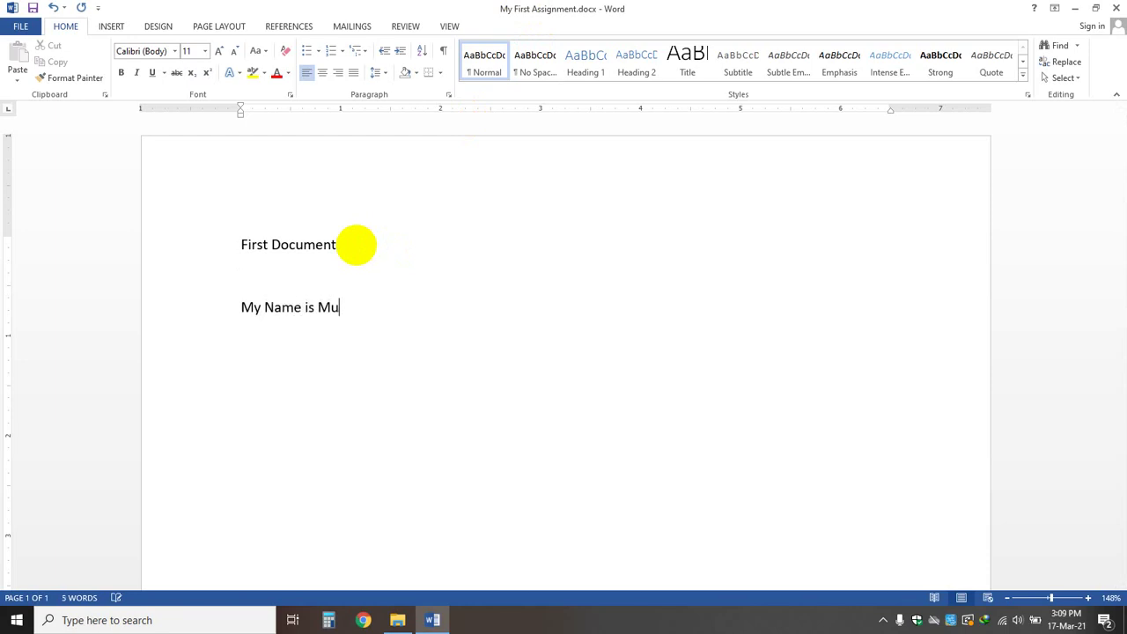
type("hammad Imran Saeed")
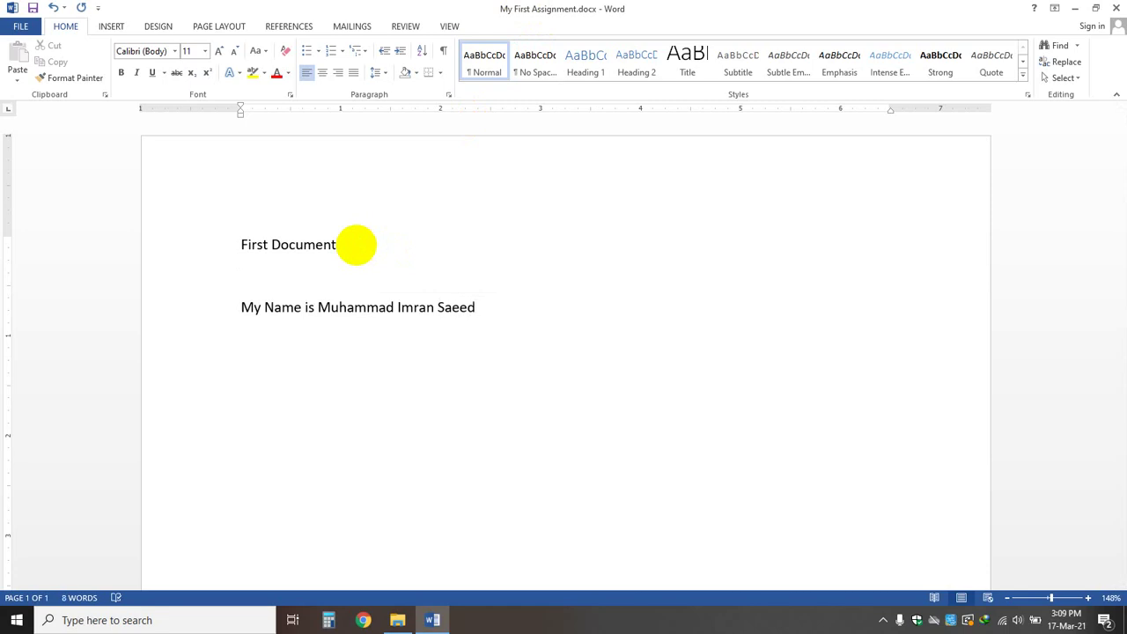
- Continue the paragraph with ". I am serving as a Computer Science Assistant Professor in Public University in Pakistan."
type(". I am serving as")
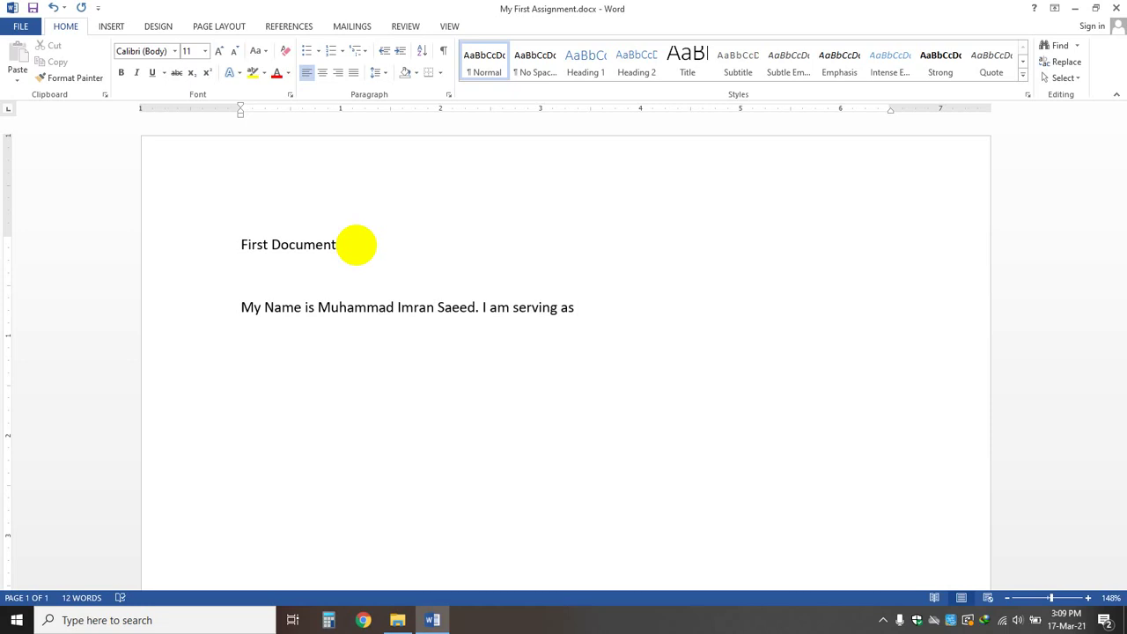
type(" a Computer Scie")
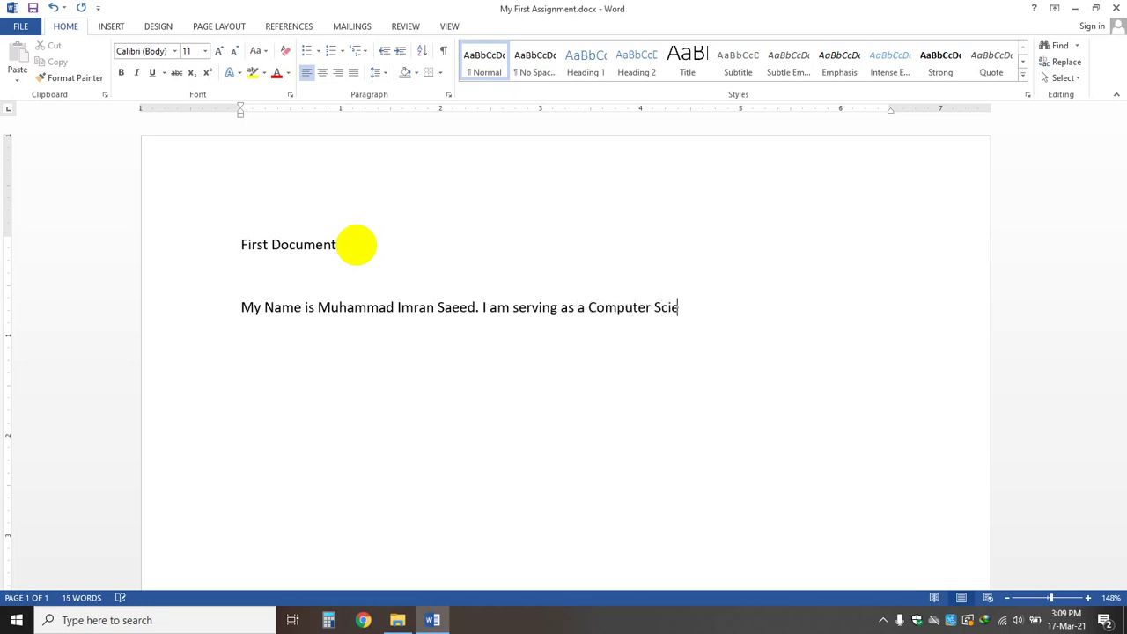
type("nce Assistant p")
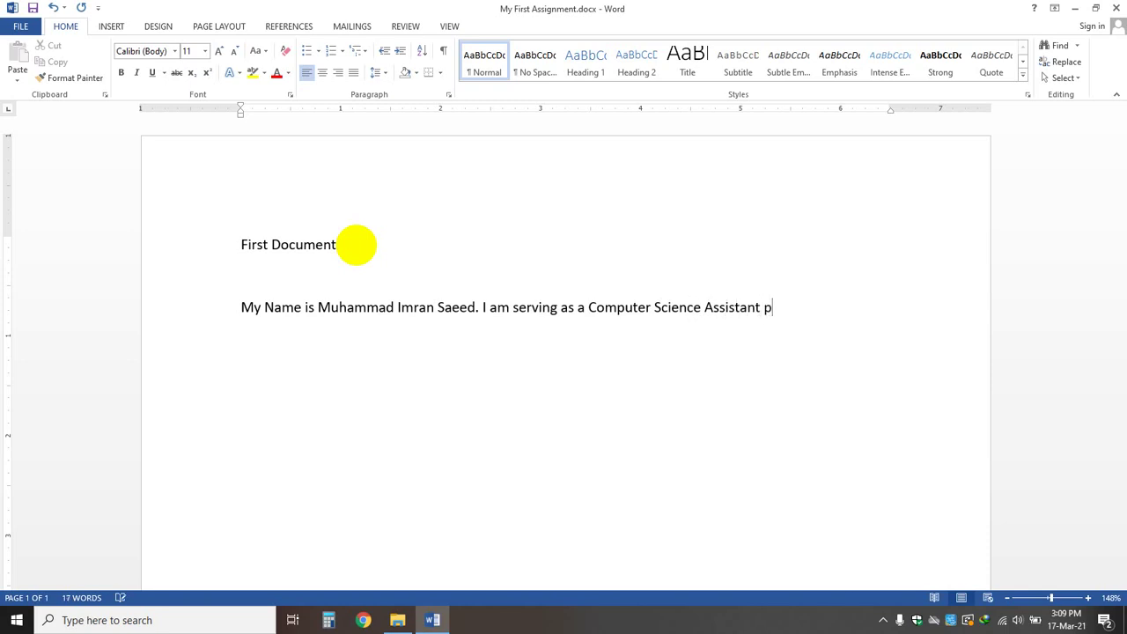
key("BackSpace")
type("Professor in Publi")
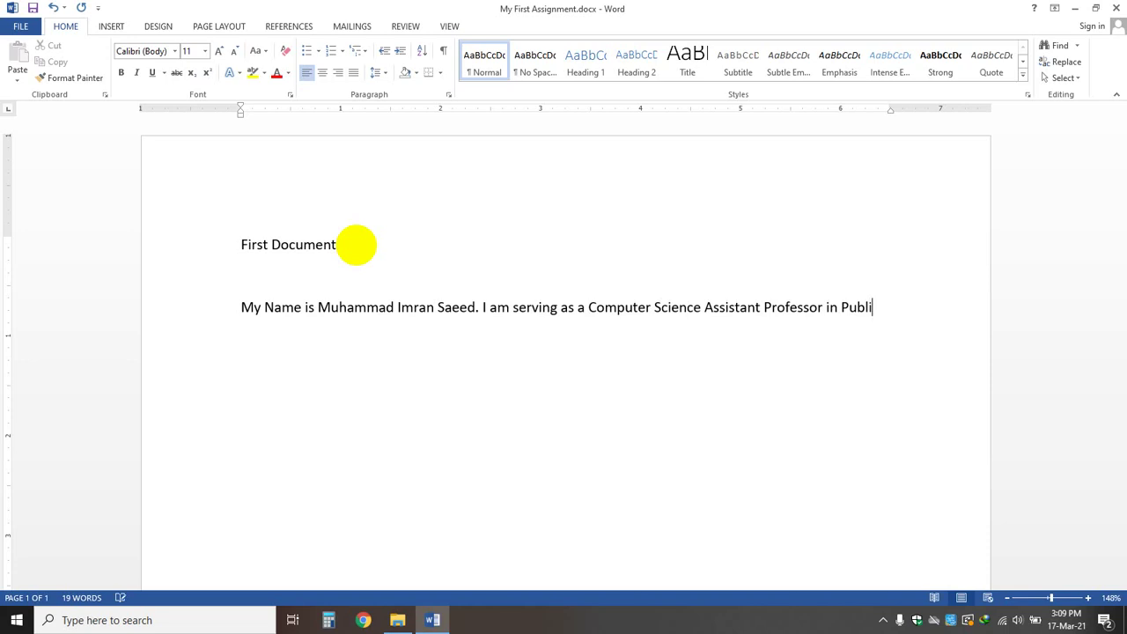
type("c Uni ver")
key("BackSpace")
key("BackSpace")
key("BackSpace")
key("BackSpace")
type("versi")
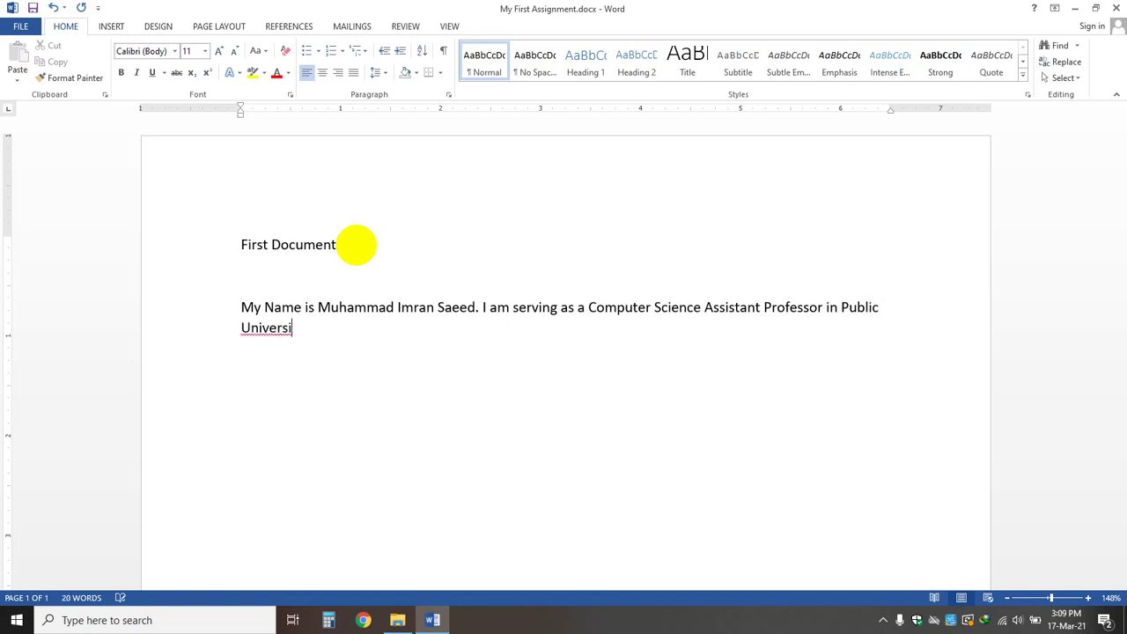
type("ty in Pakist")
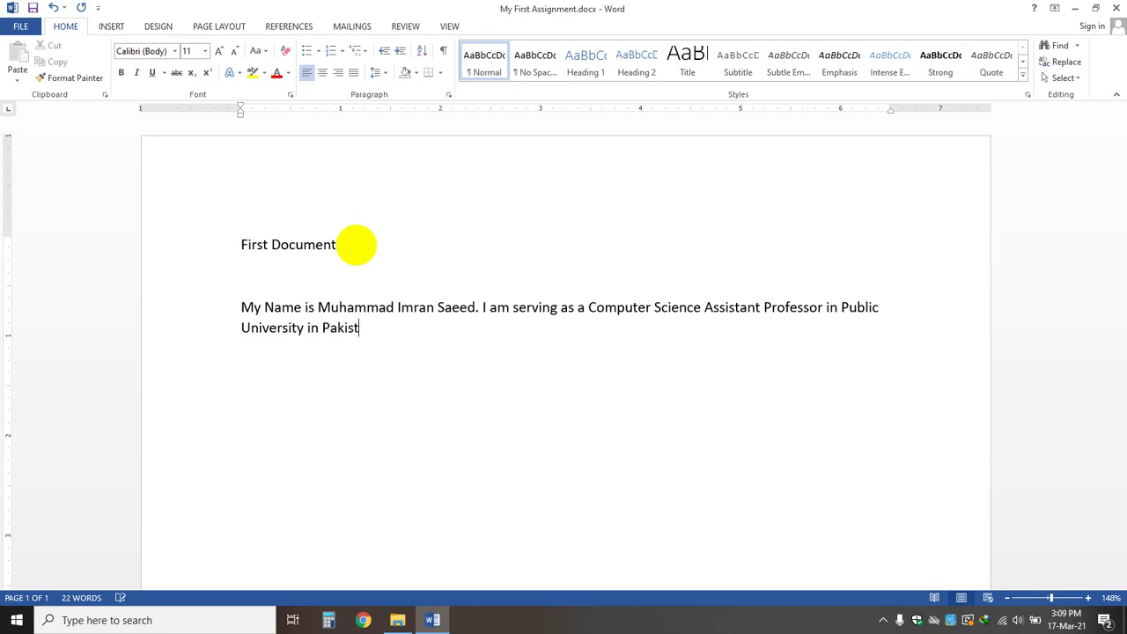
type("an.")
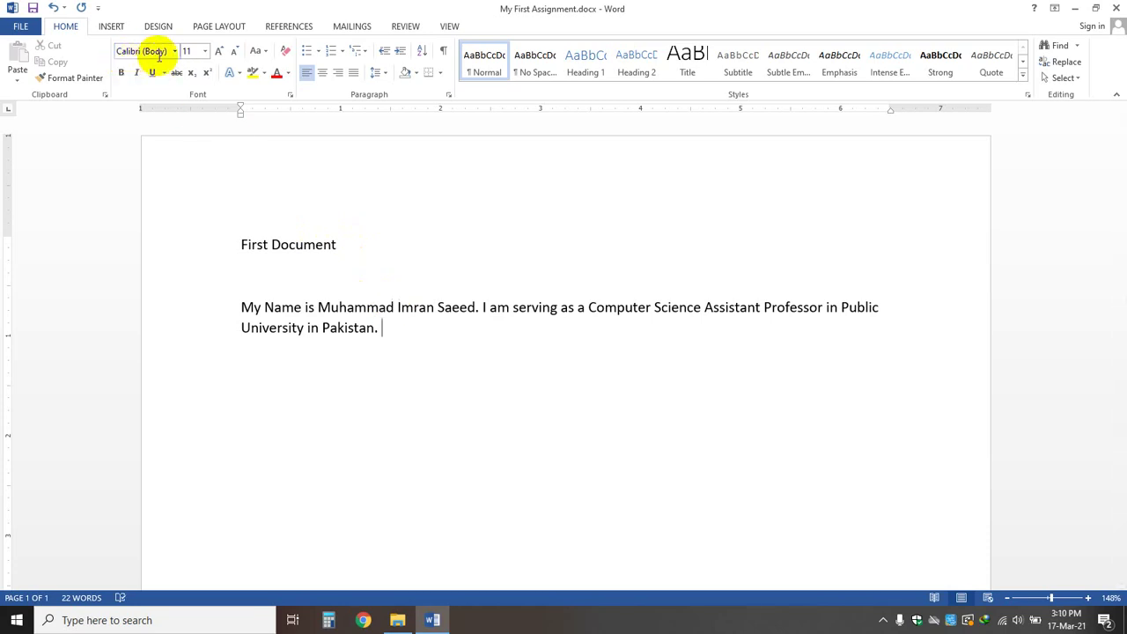
left_click(205, 52)
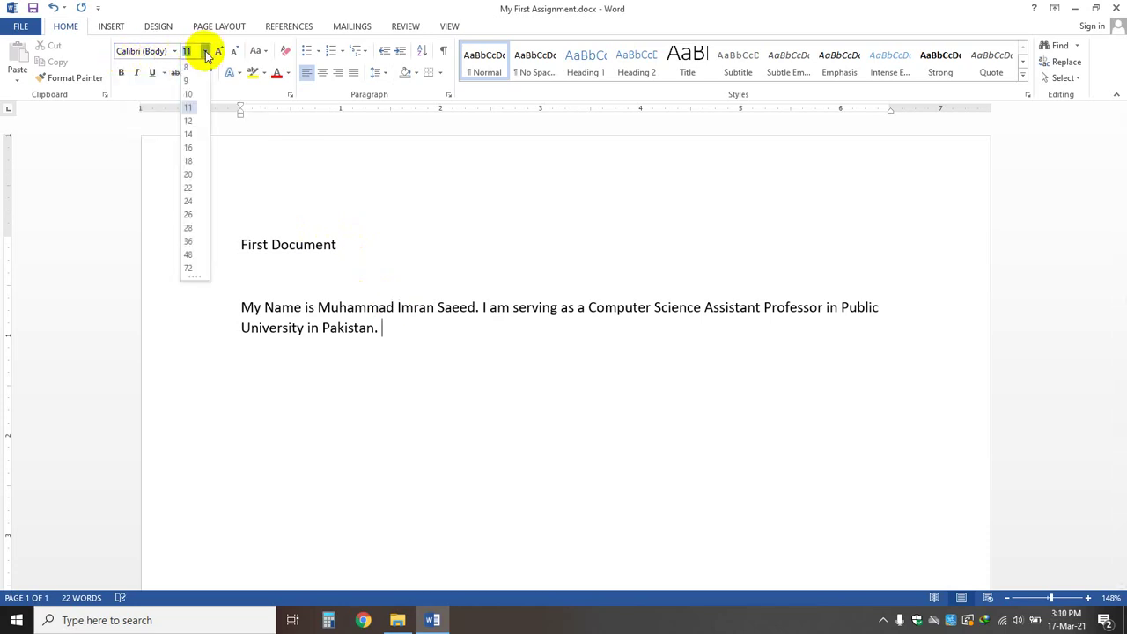
left_click(207, 54)
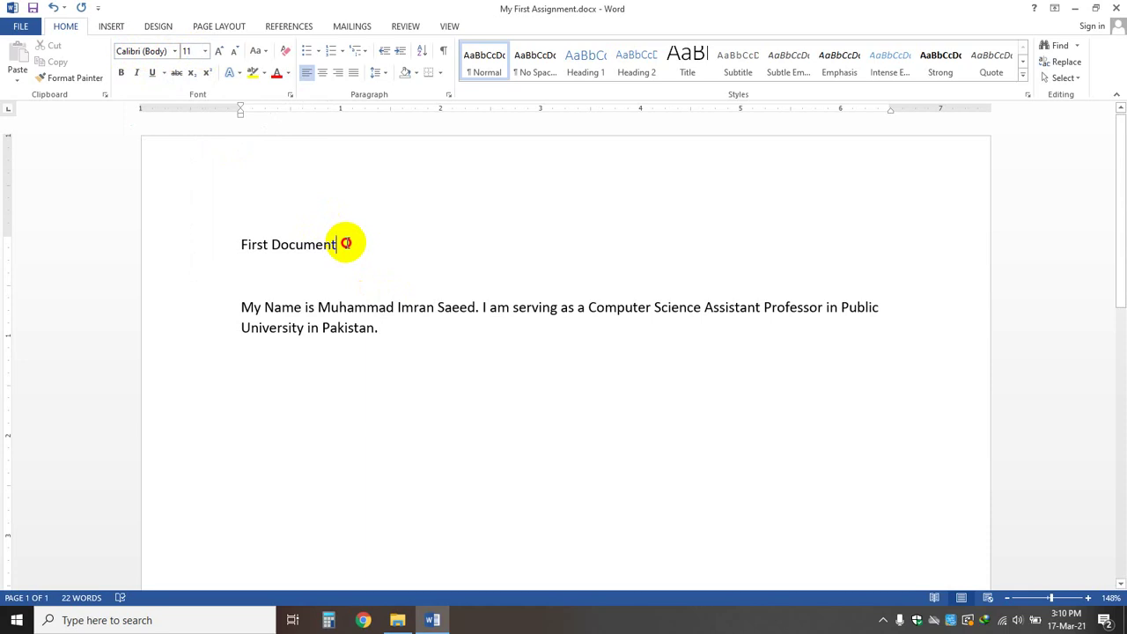
- Set the font of the "First Document" heading to Times New Roman
left_click_drag(343, 244, 237, 245)
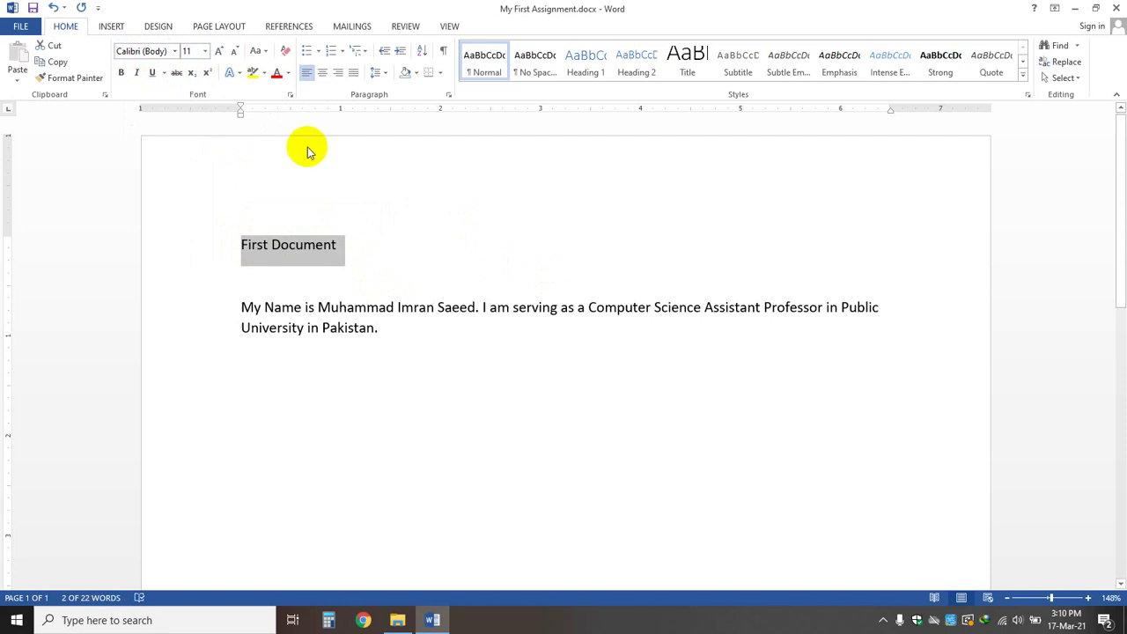
left_click(159, 26)
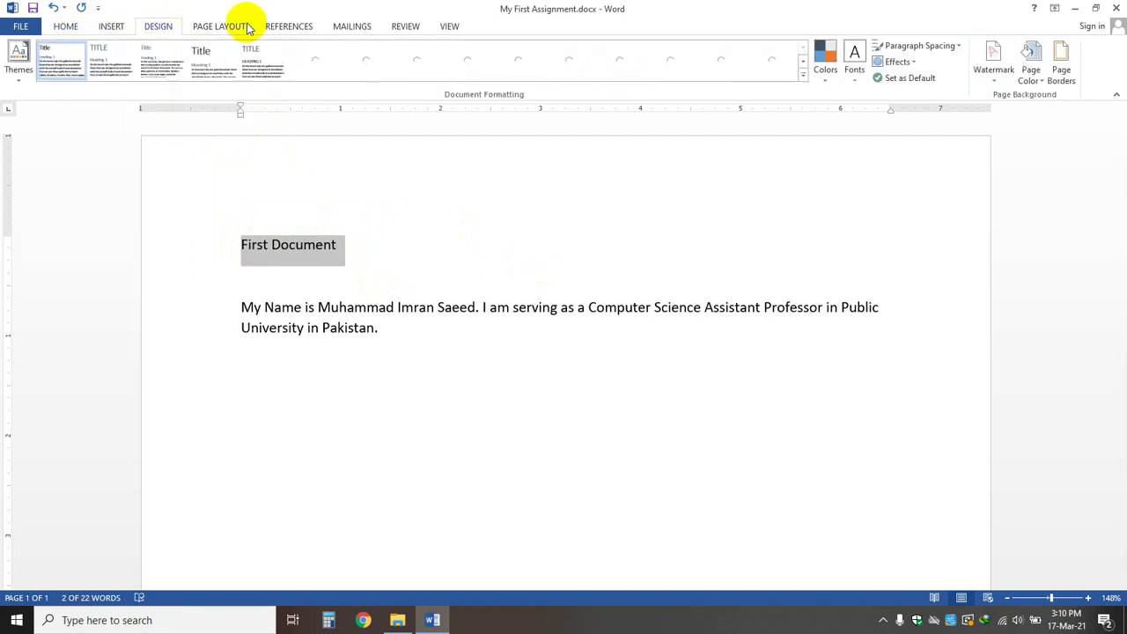
left_click(222, 27)
left_click(295, 27)
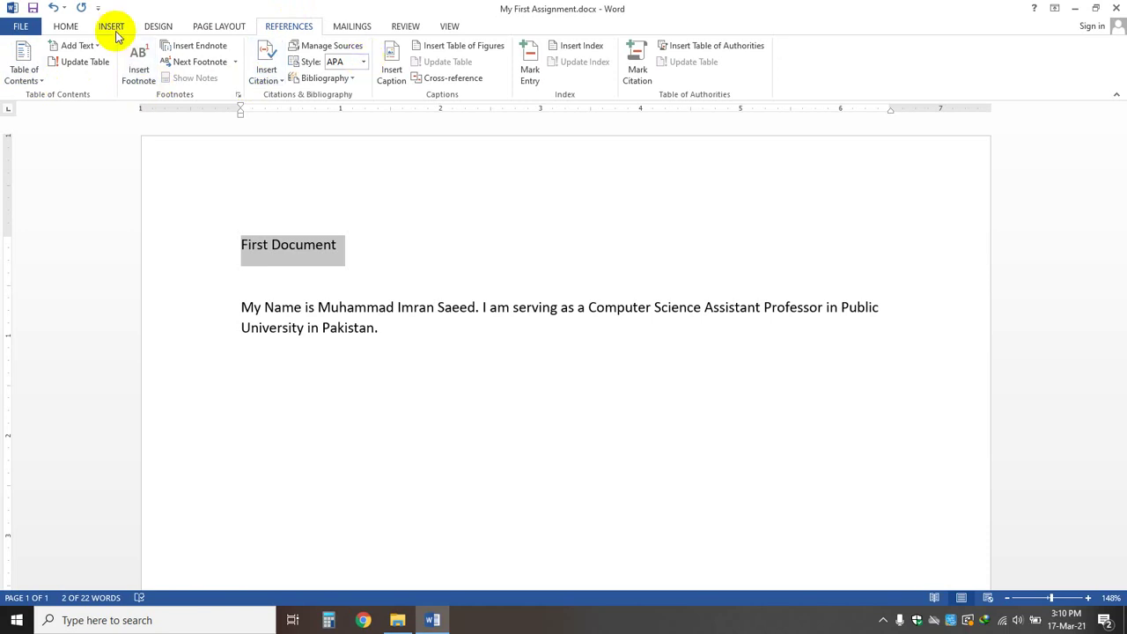
left_click(63, 26)
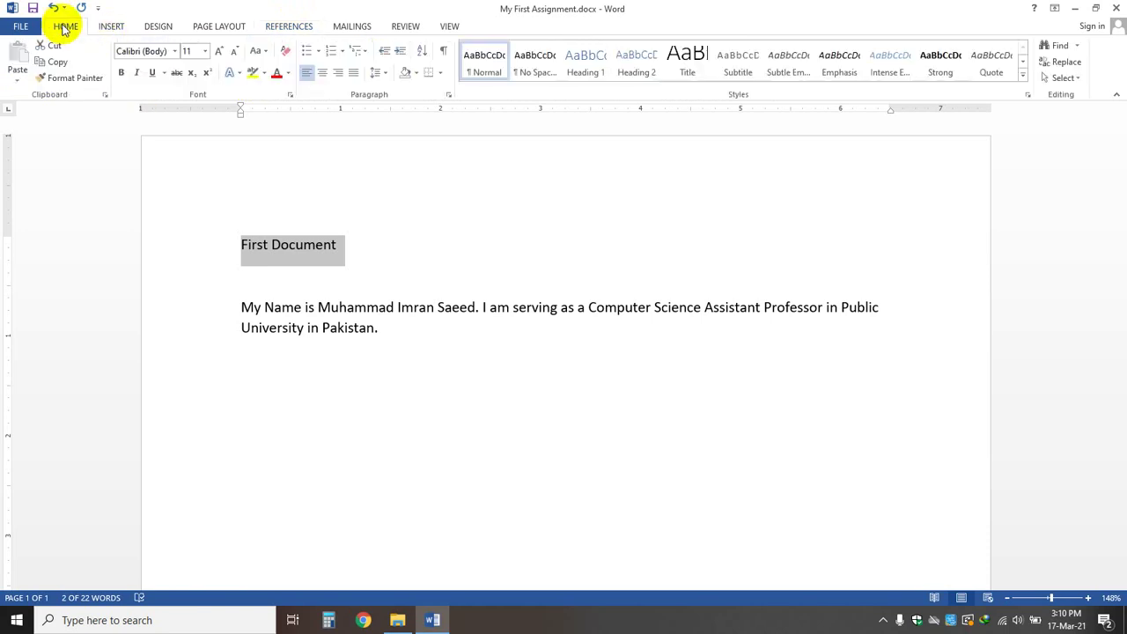
left_click(177, 52)
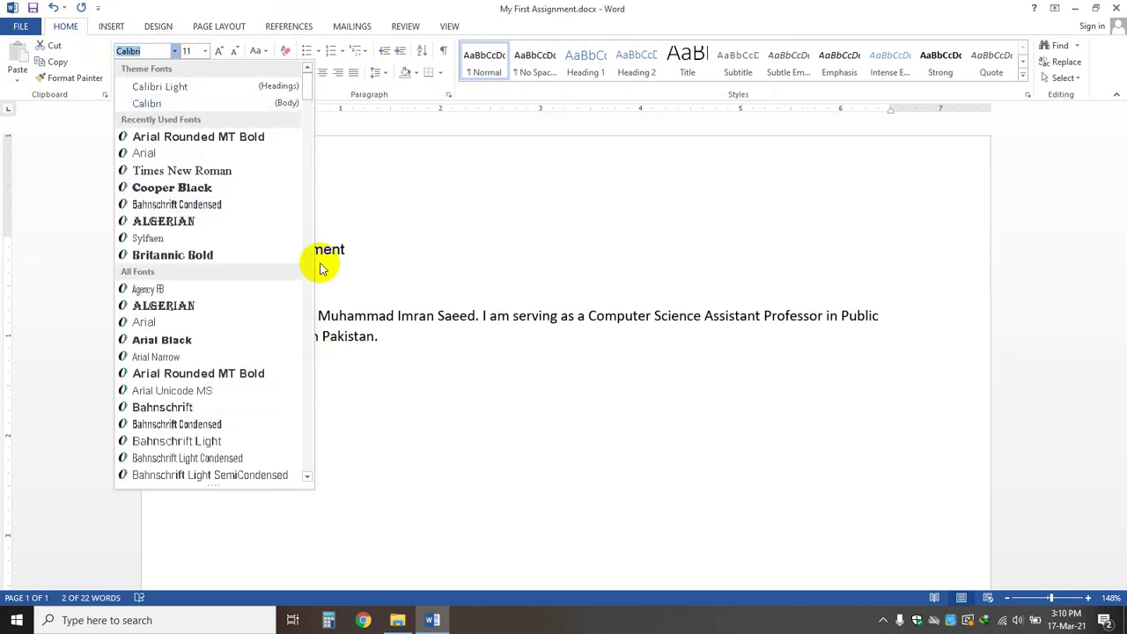
mouse_move(305, 98)
left_mouse_down()
mouse_move(310, 173)
mouse_move(306, 81)
left_mouse_up()
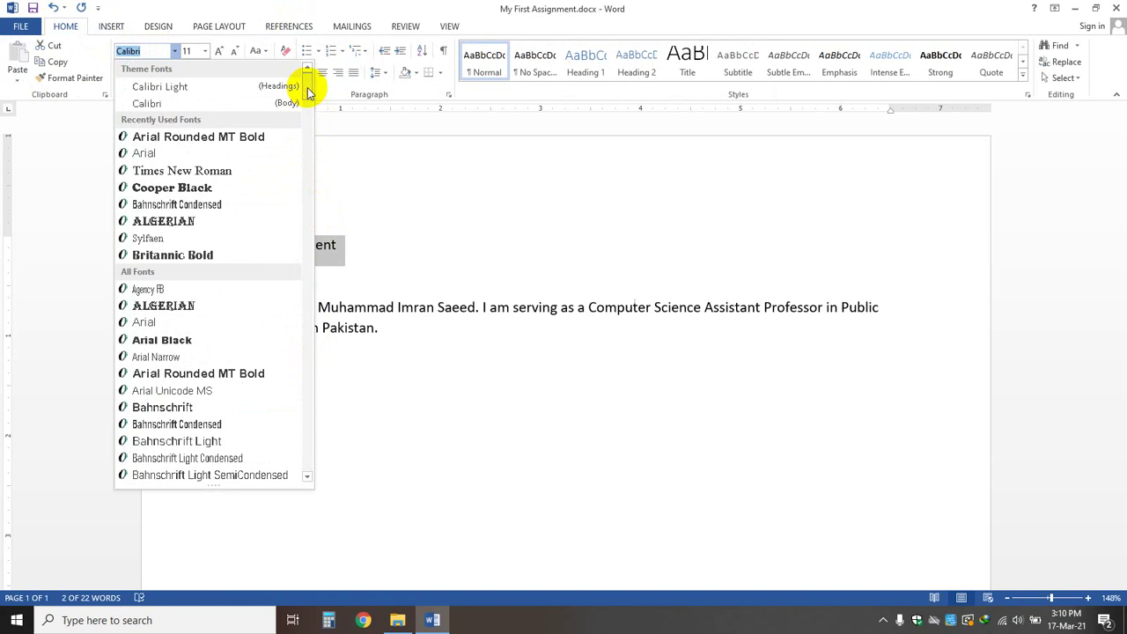
left_click(185, 171)
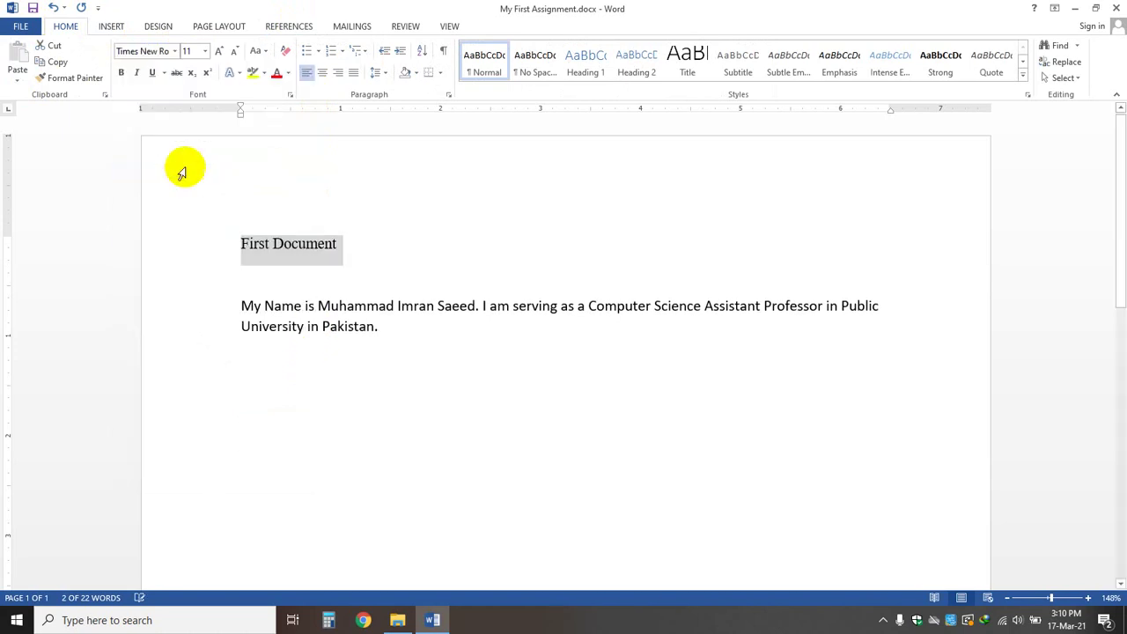
left_click(372, 252)
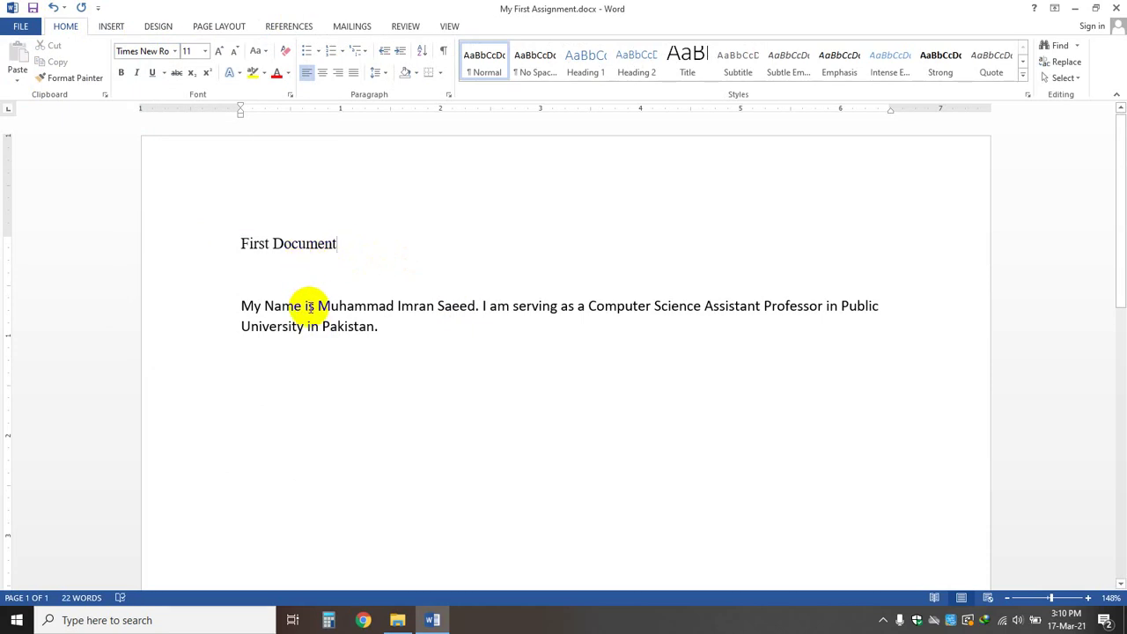
- Set the font of the introductory paragraph and the blank line above it to Times New Roman
left_click(246, 271)
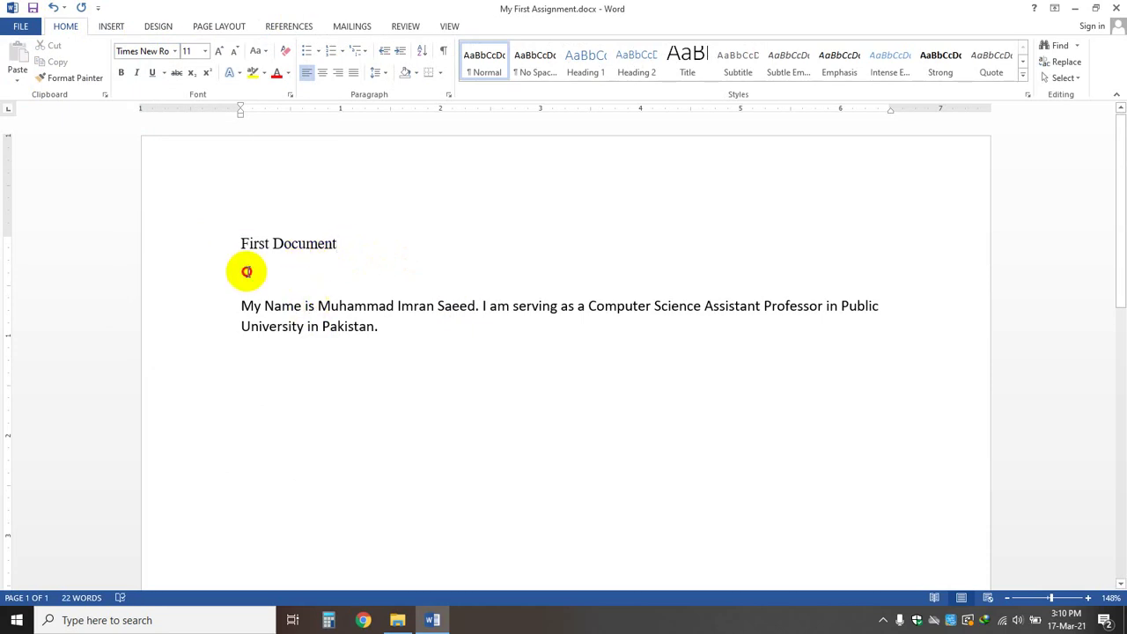
left_click_drag(246, 271, 418, 322)
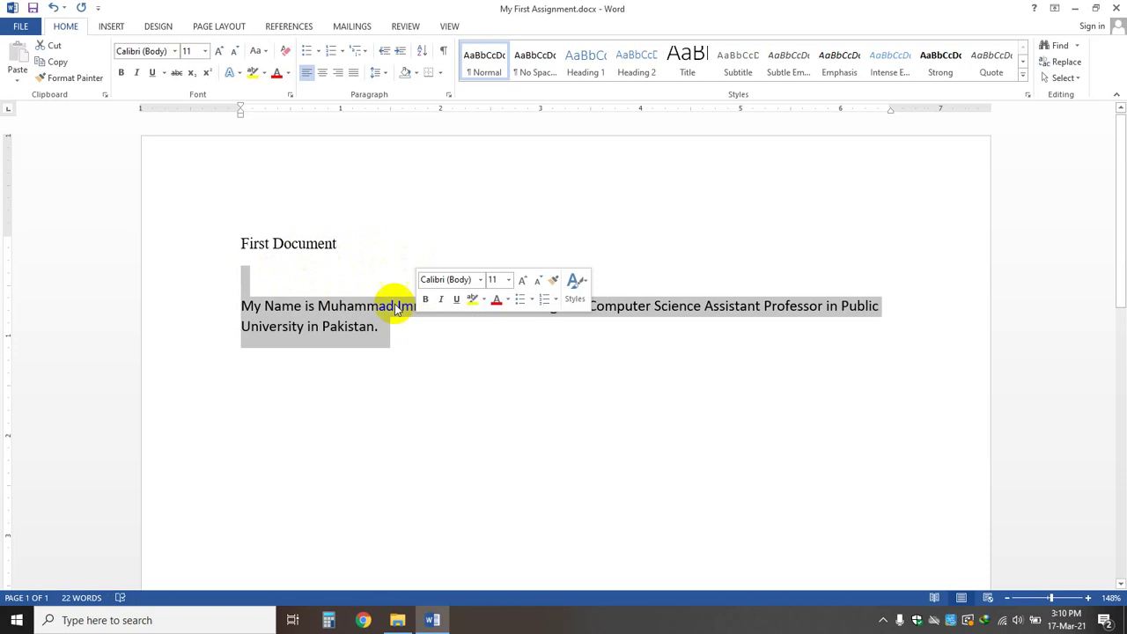
left_click(176, 50)
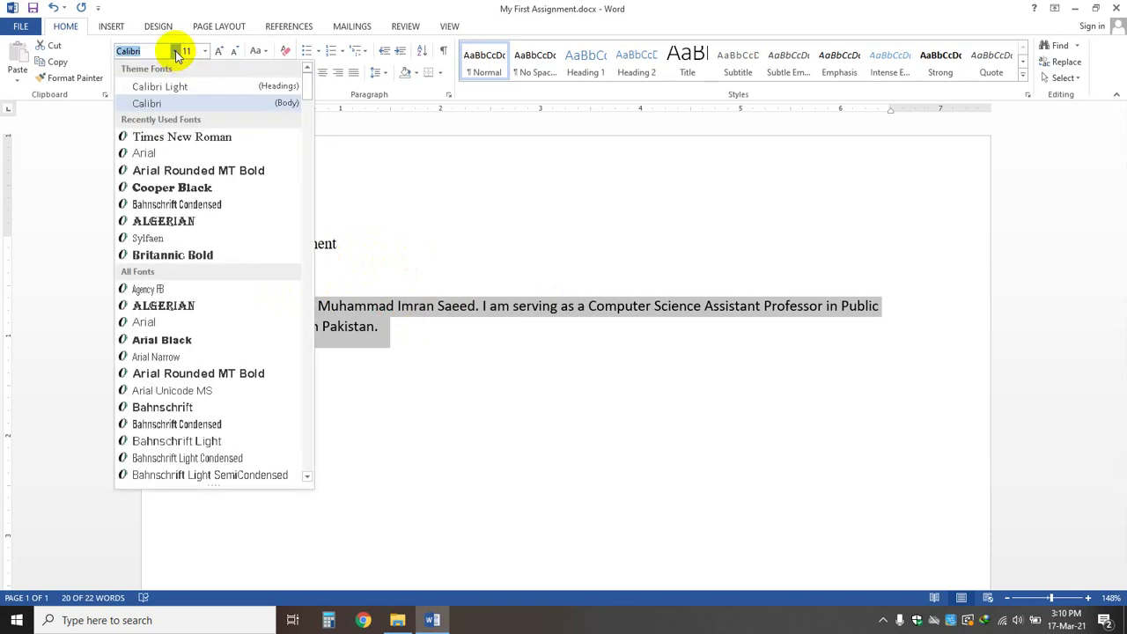
left_click(187, 139)
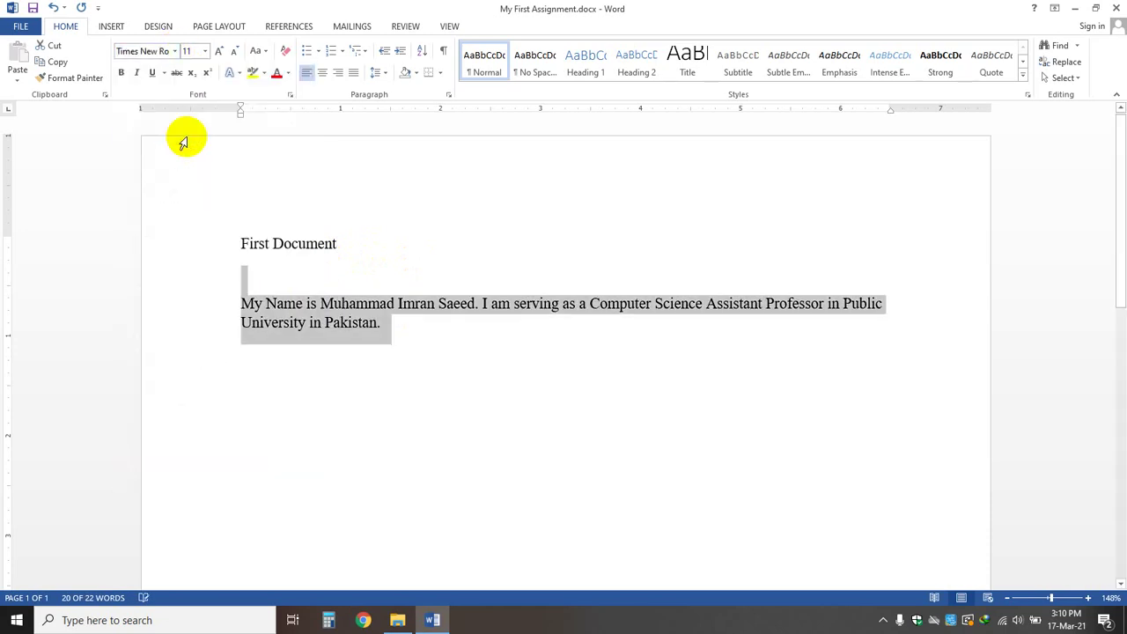
left_click(479, 327)
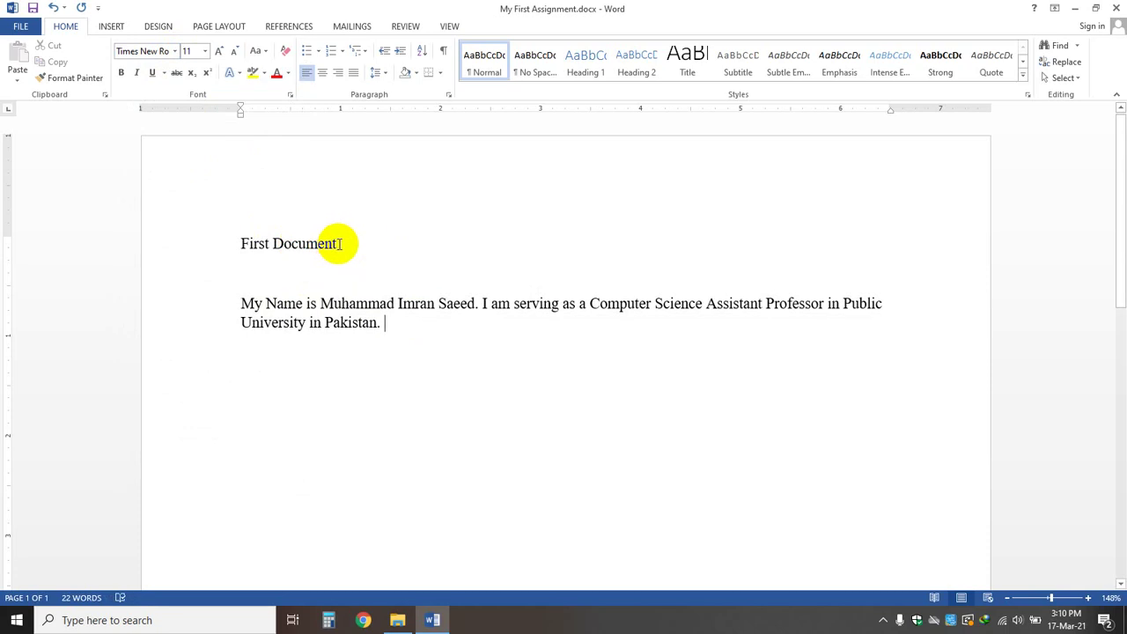
- Increase the font size of the "First Document" heading to 20
left_click_drag(335, 244, 251, 246)
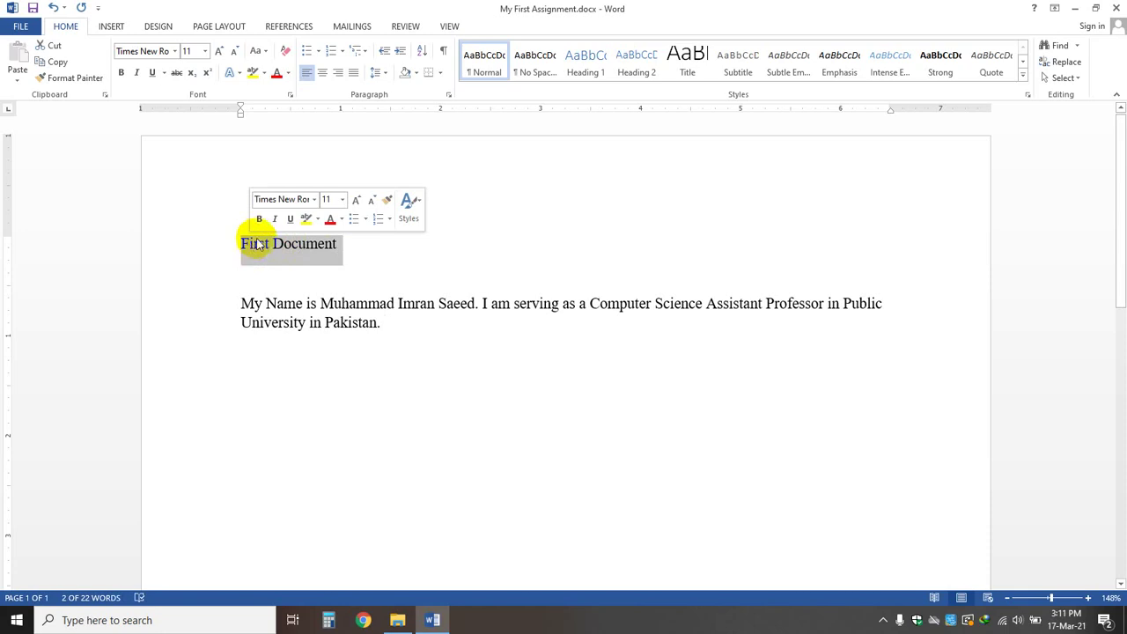
left_click(207, 52)
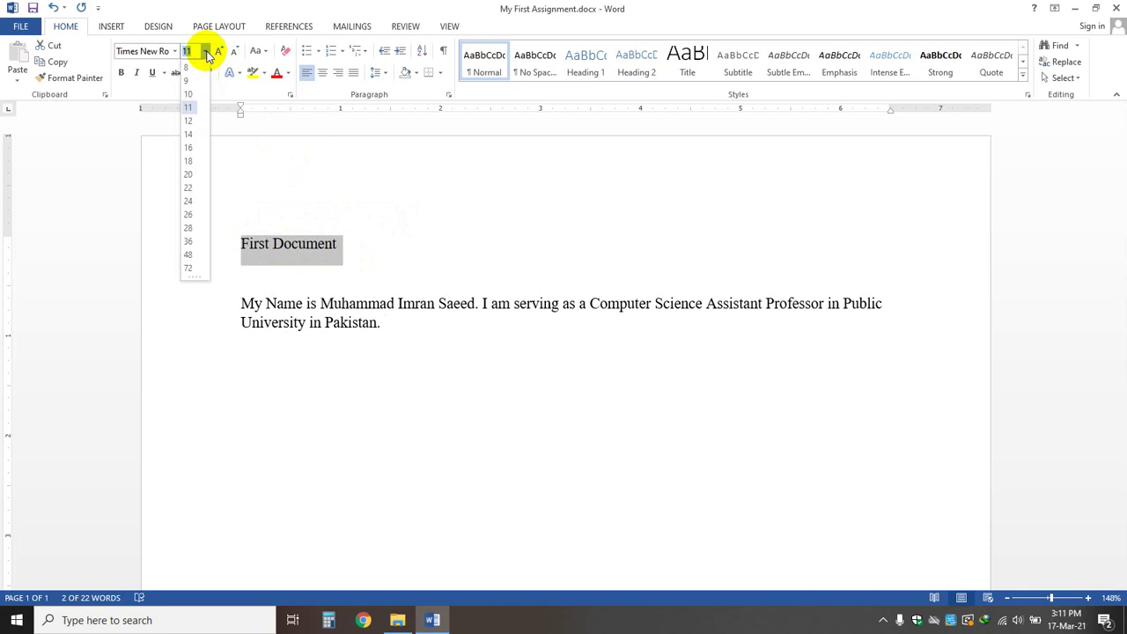
left_click(190, 179)
left_click(317, 239)
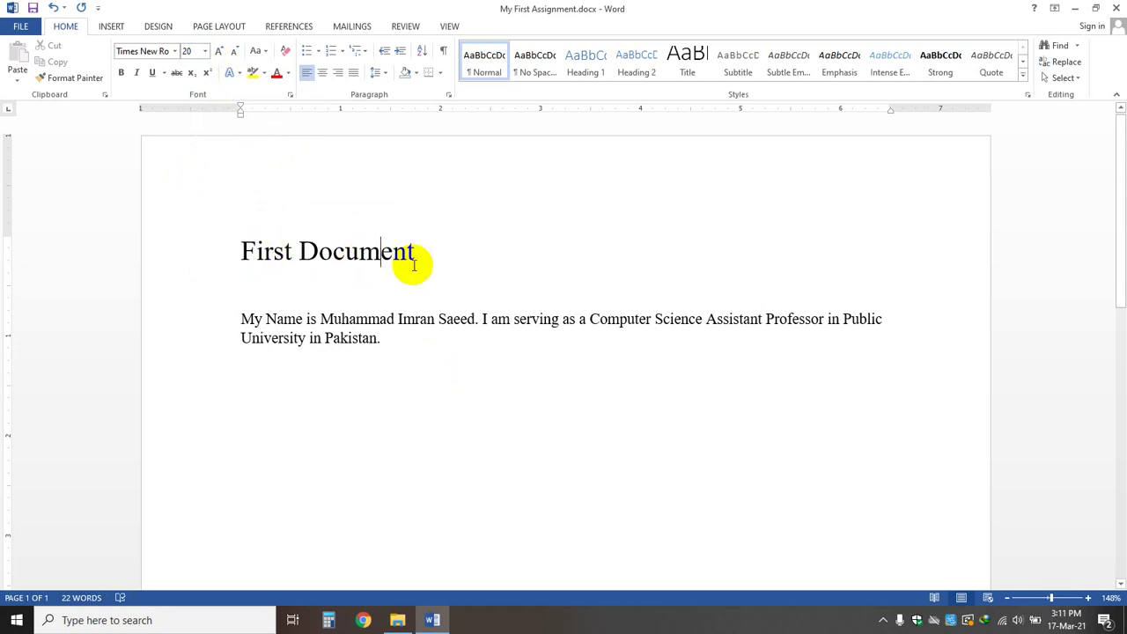
left_click(450, 261)
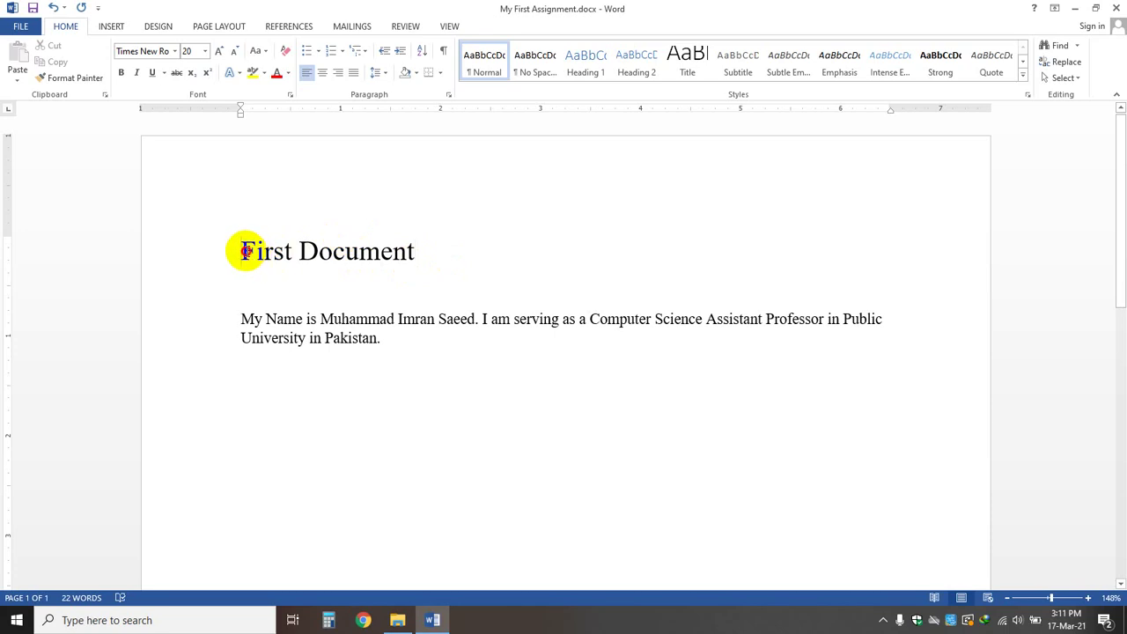
- Reapply font size 20 to the "First Document" heading
left_click_drag(243, 252, 385, 255)
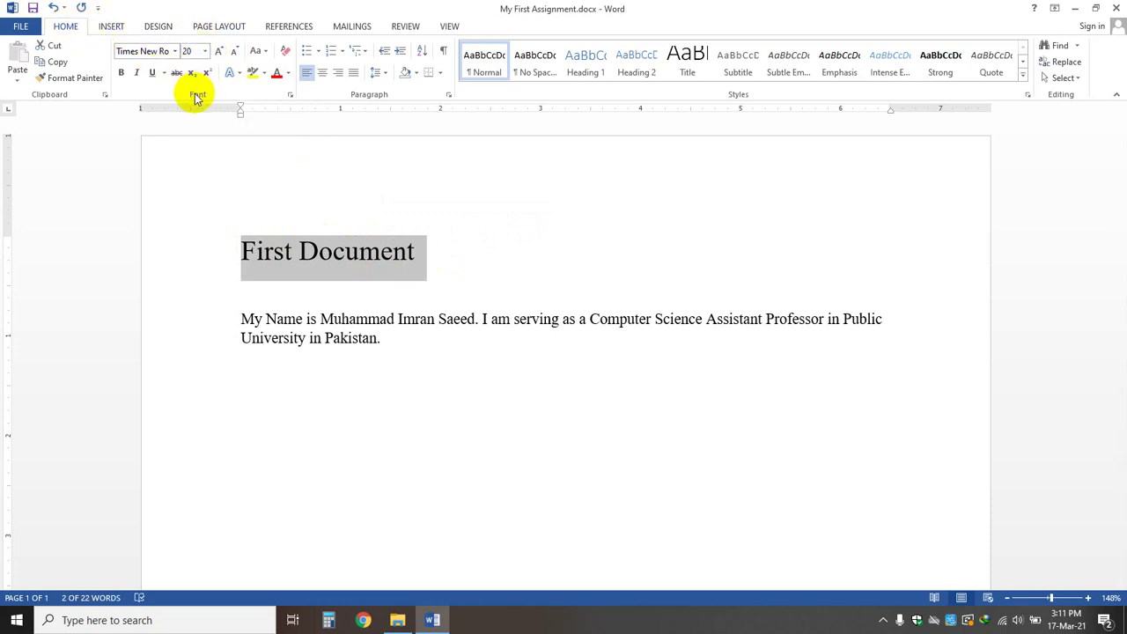
left_click(204, 51)
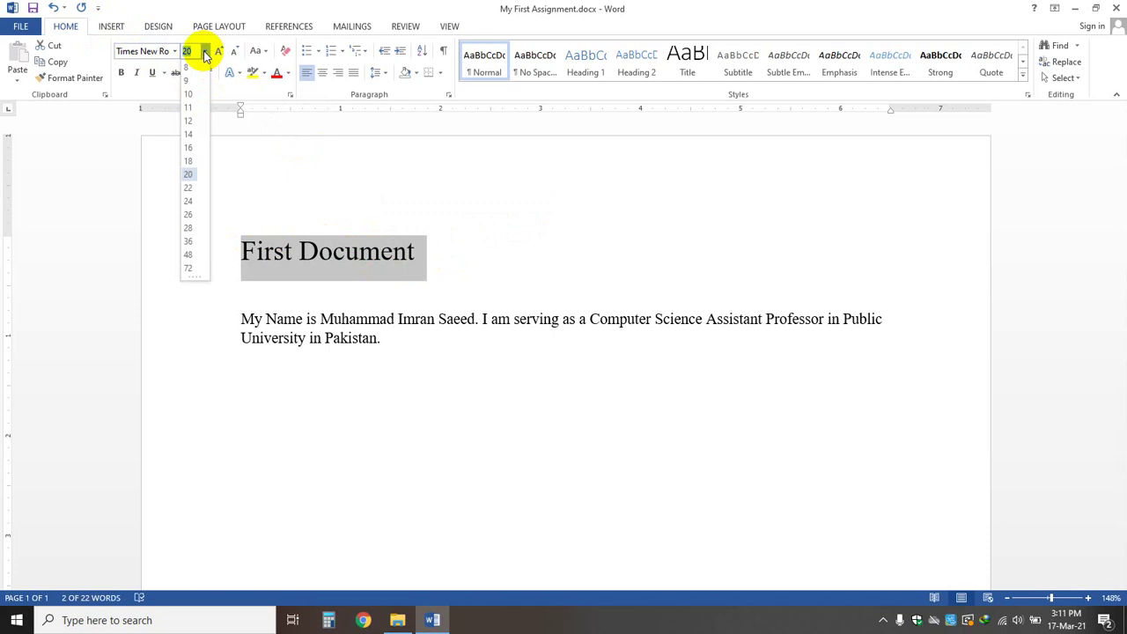
left_click(189, 175)
left_click(383, 205)
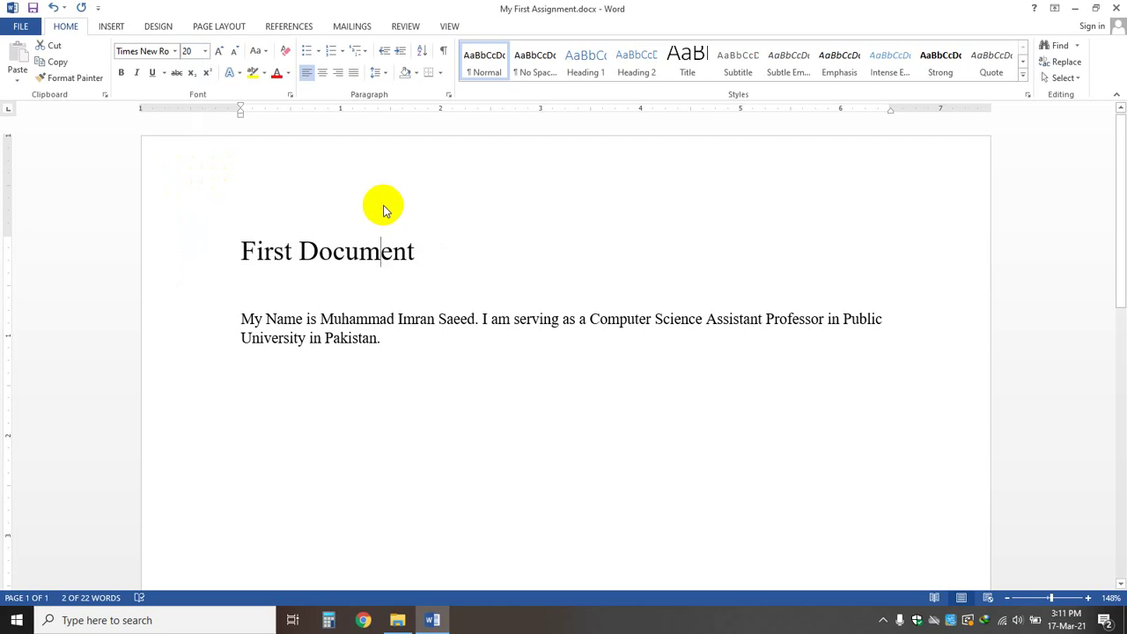
triple_click(257, 246)
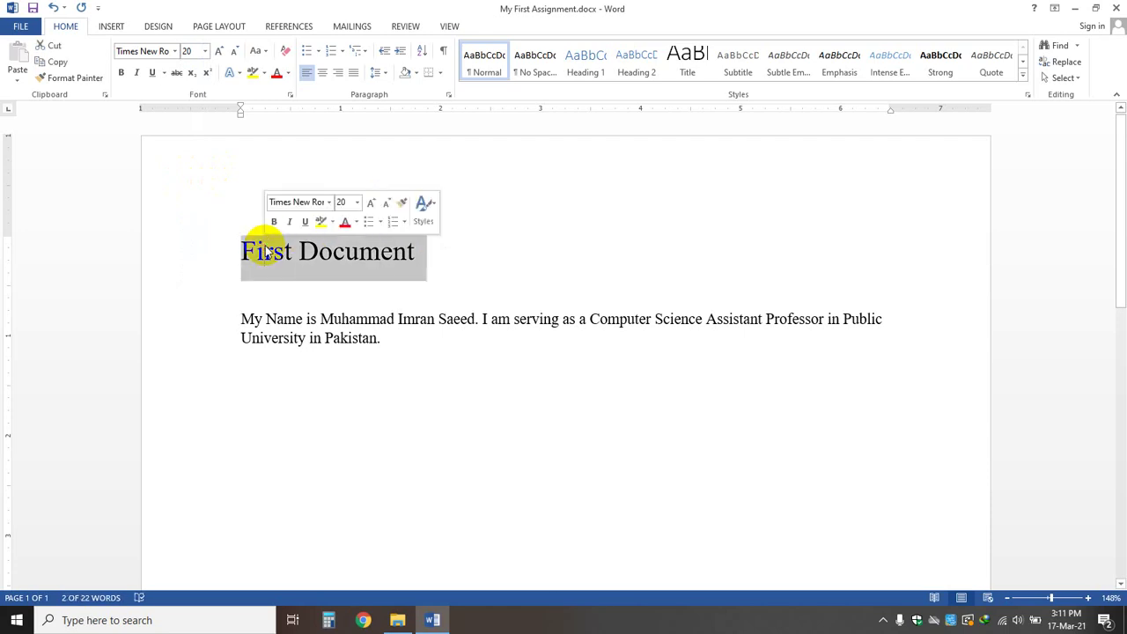
left_click(385, 179)
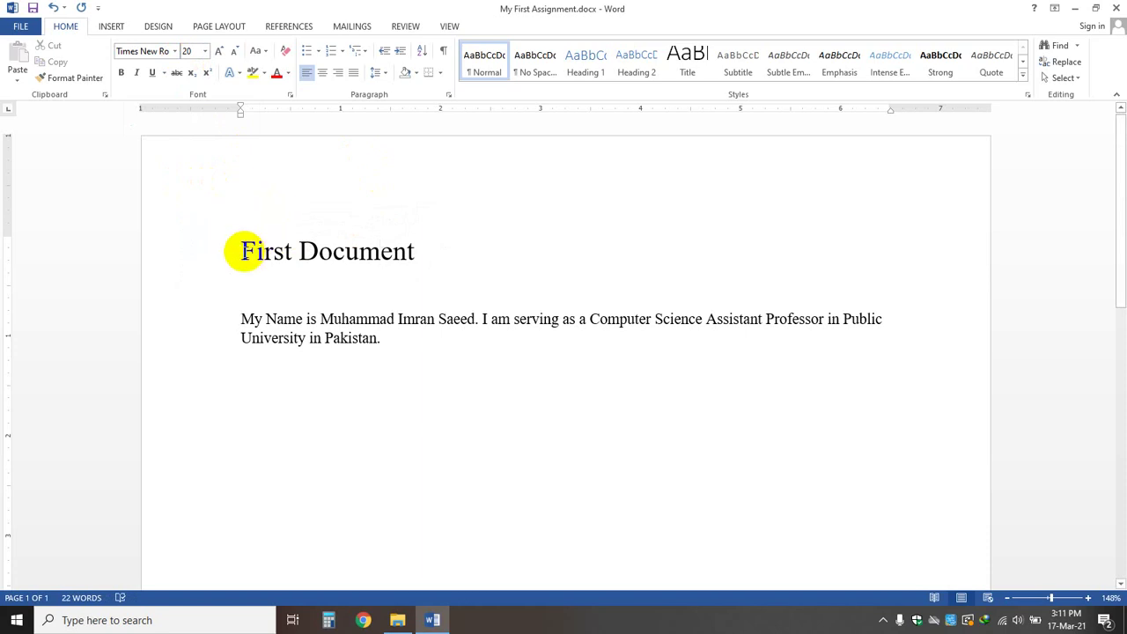
- Try out bold on the "First Document" heading, switching it on and off again three times
left_click_drag(244, 252, 413, 252)
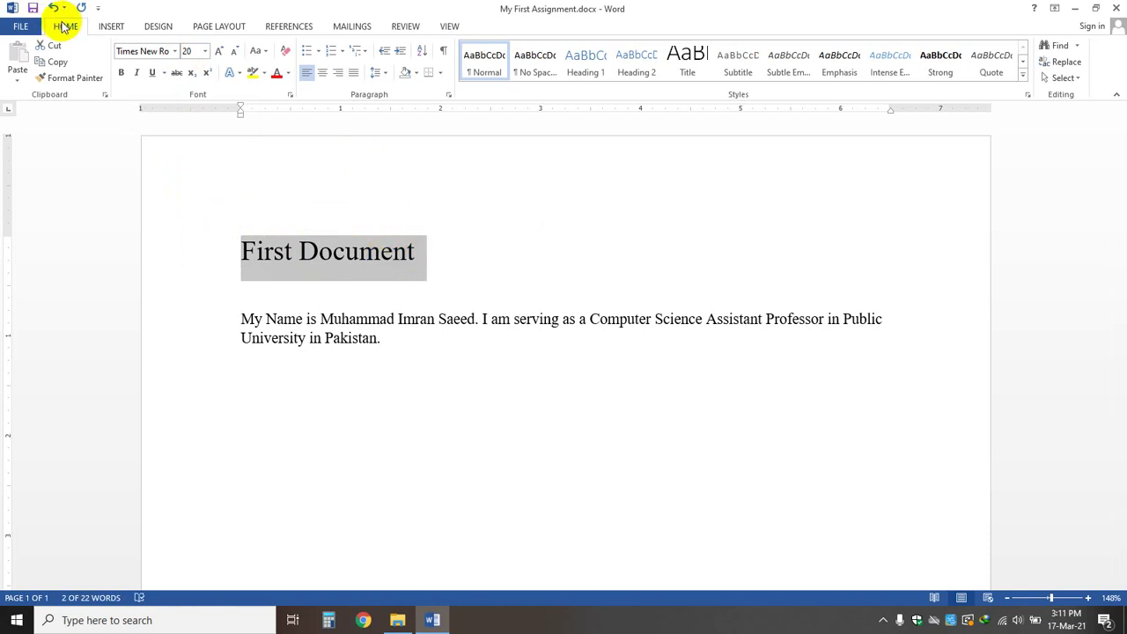
left_click(122, 73)
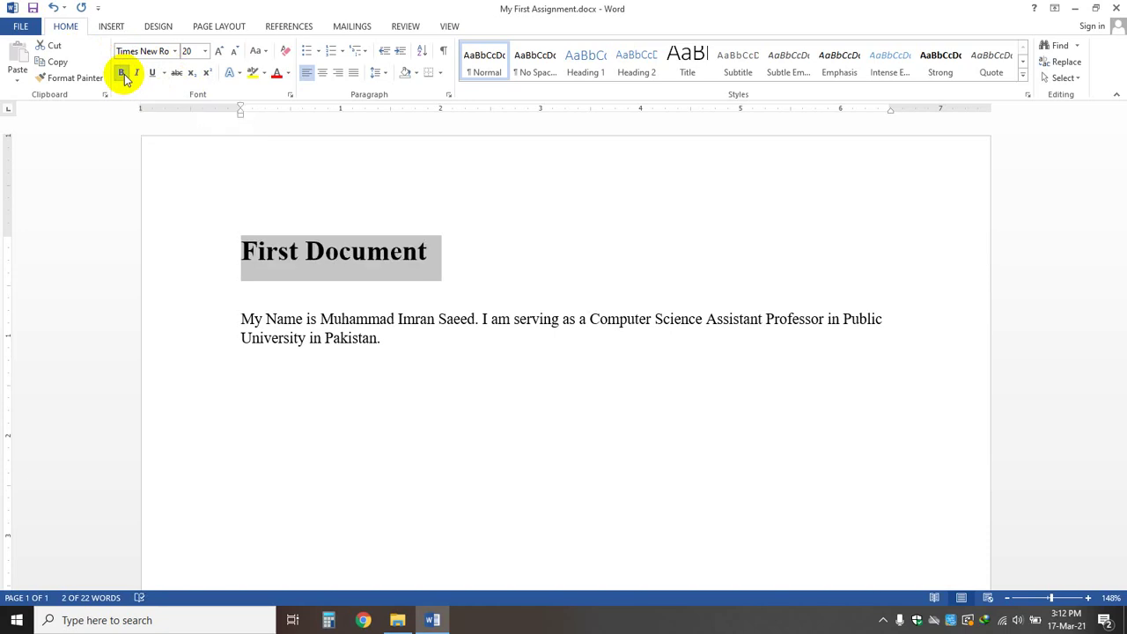
left_click(122, 73)
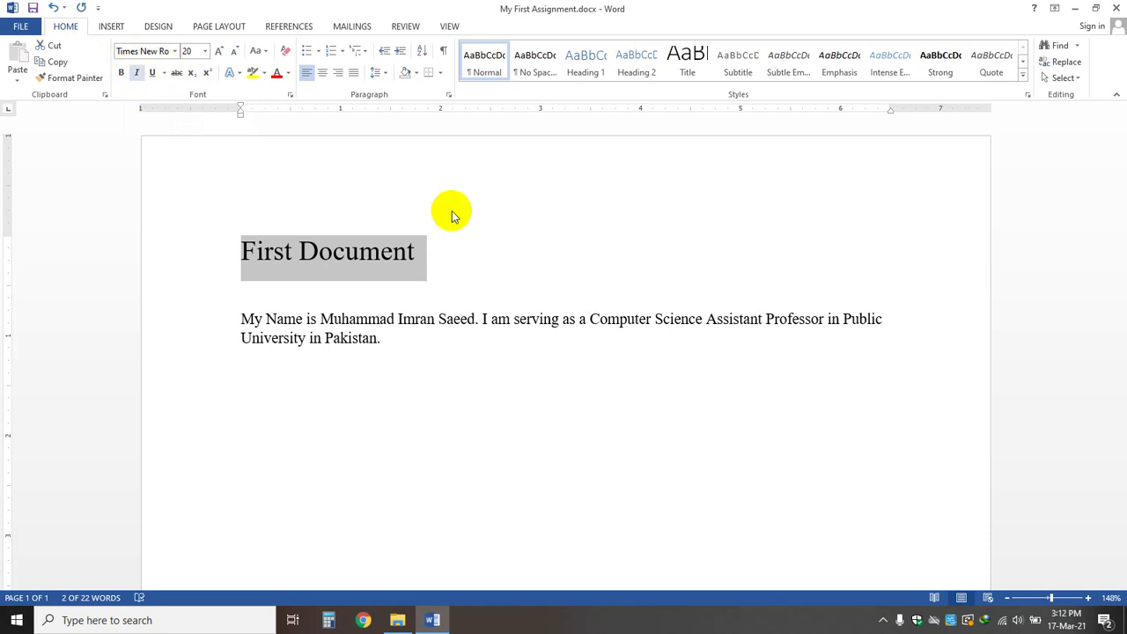
left_click_drag(605, 253, 244, 244)
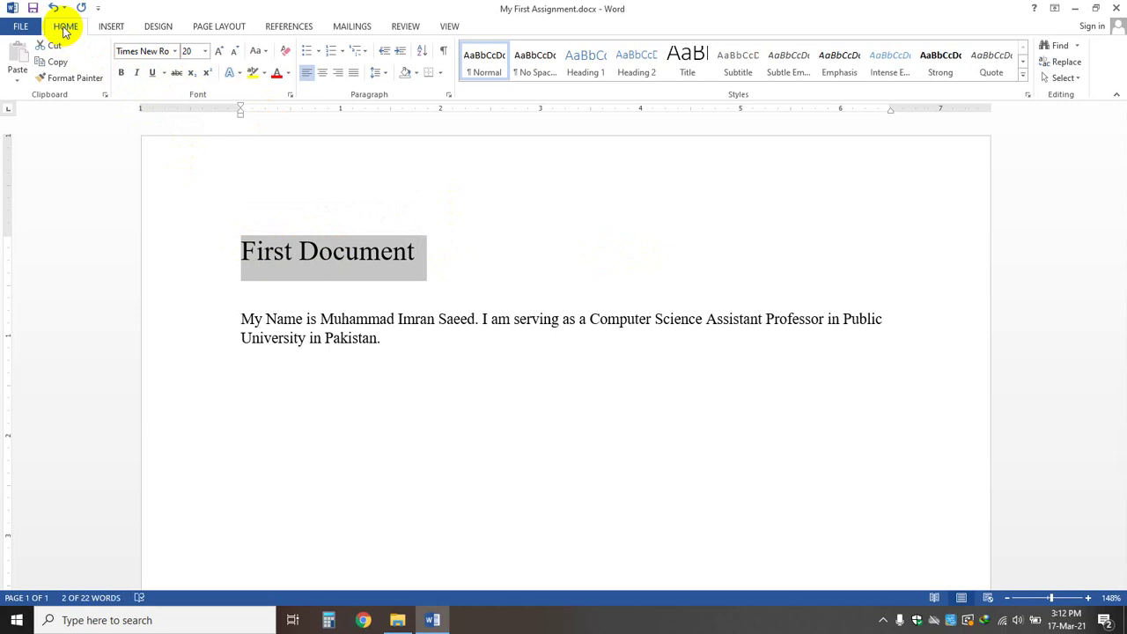
left_click(123, 76)
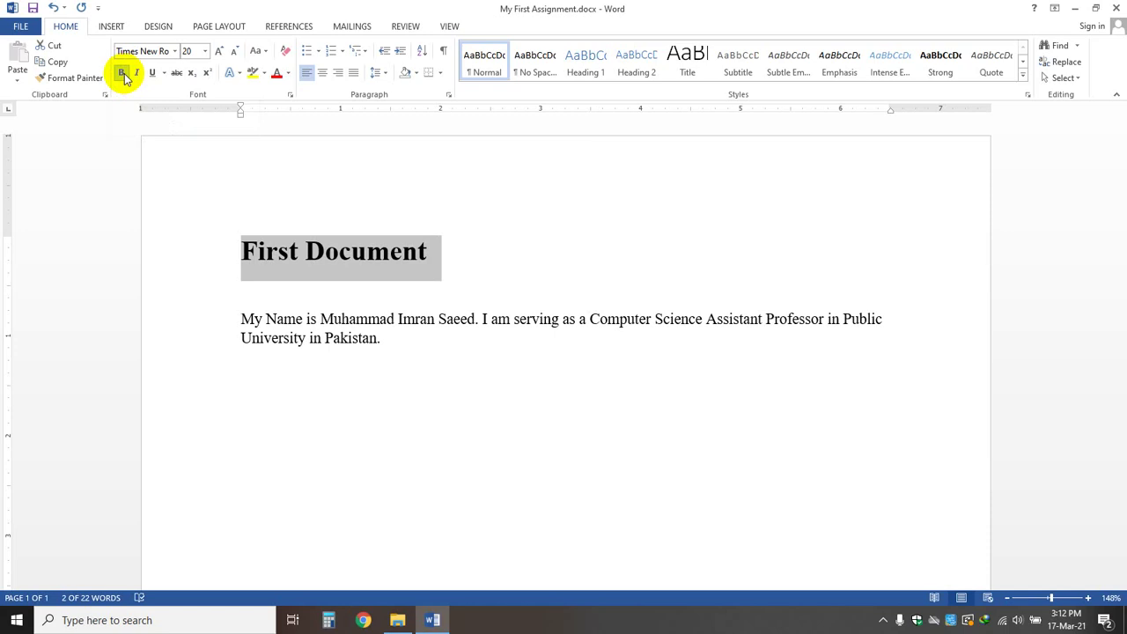
left_click(121, 74)
left_click(477, 227)
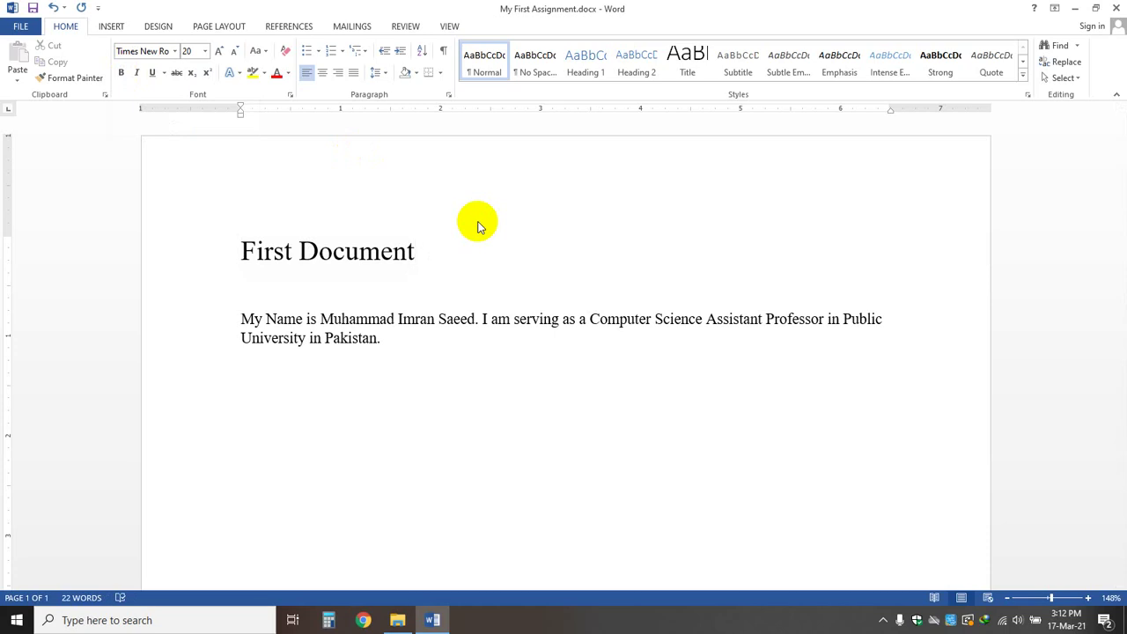
left_click_drag(426, 255, 239, 239)
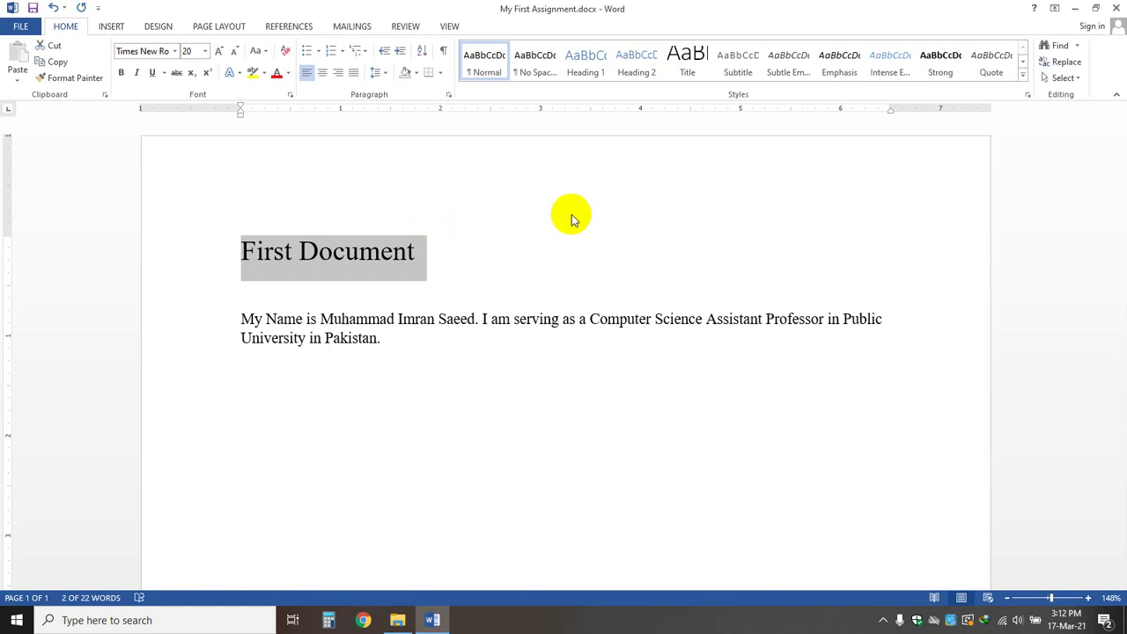
key("ctrl+b")
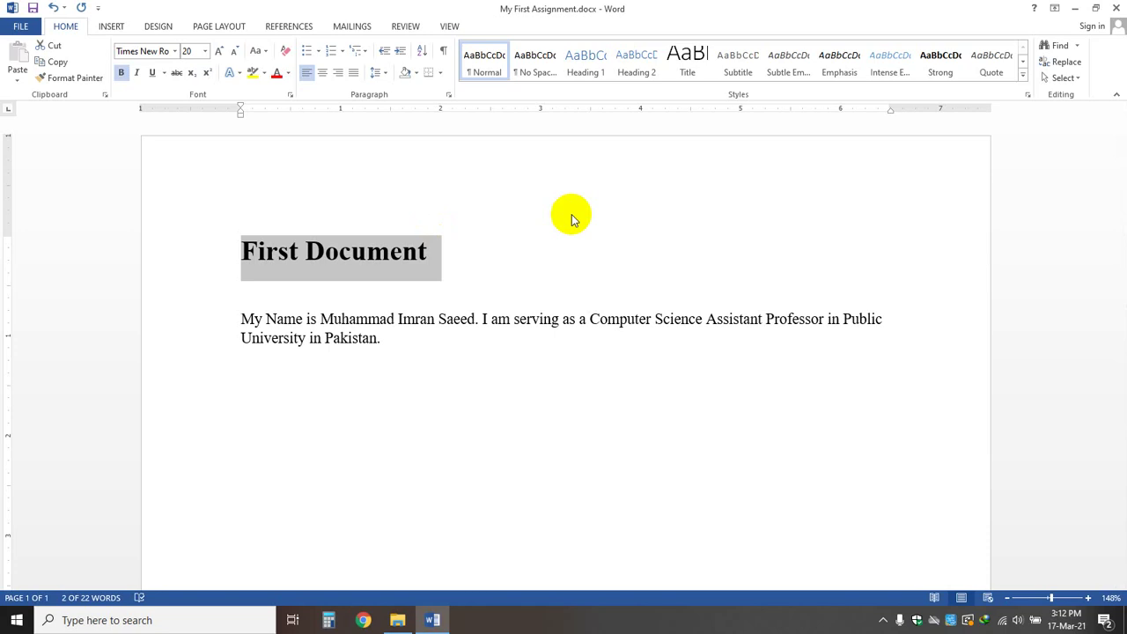
key("ctrl+b")
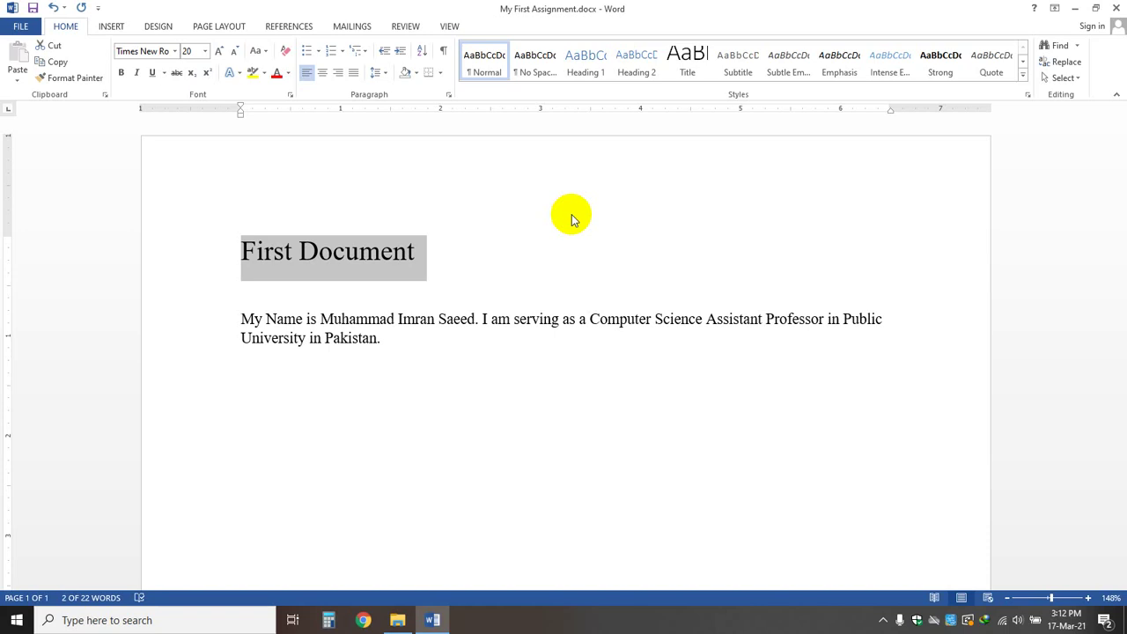
left_click(548, 255)
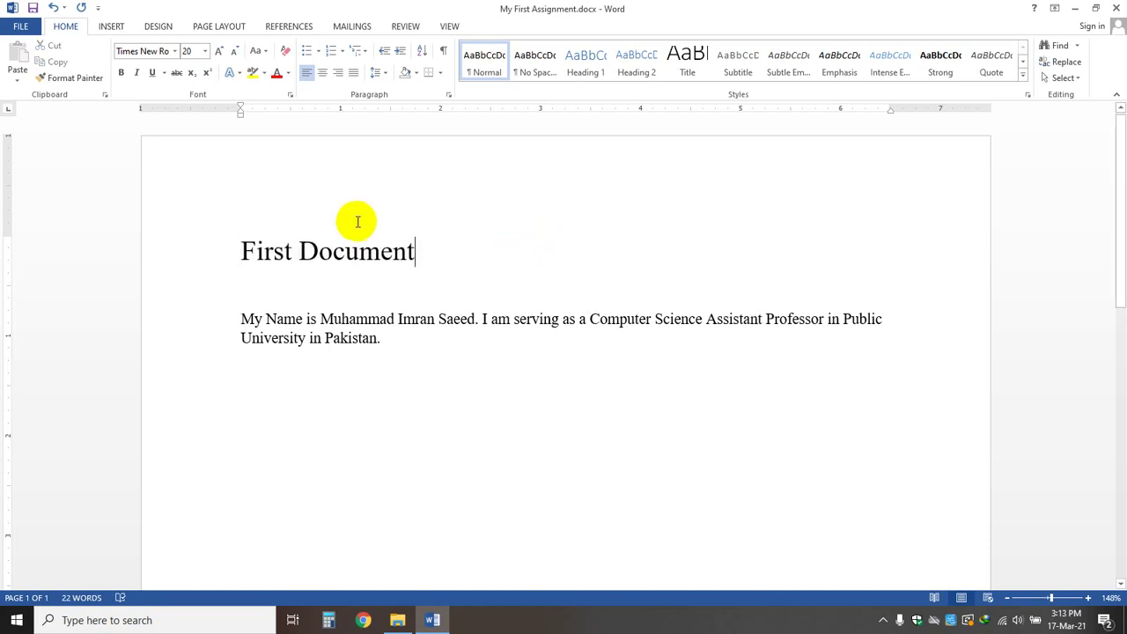
- Make the "First Document" heading bold and add the non-bold note "(CTRL + B)" after it on the same line
left_click_drag(242, 251, 420, 250)
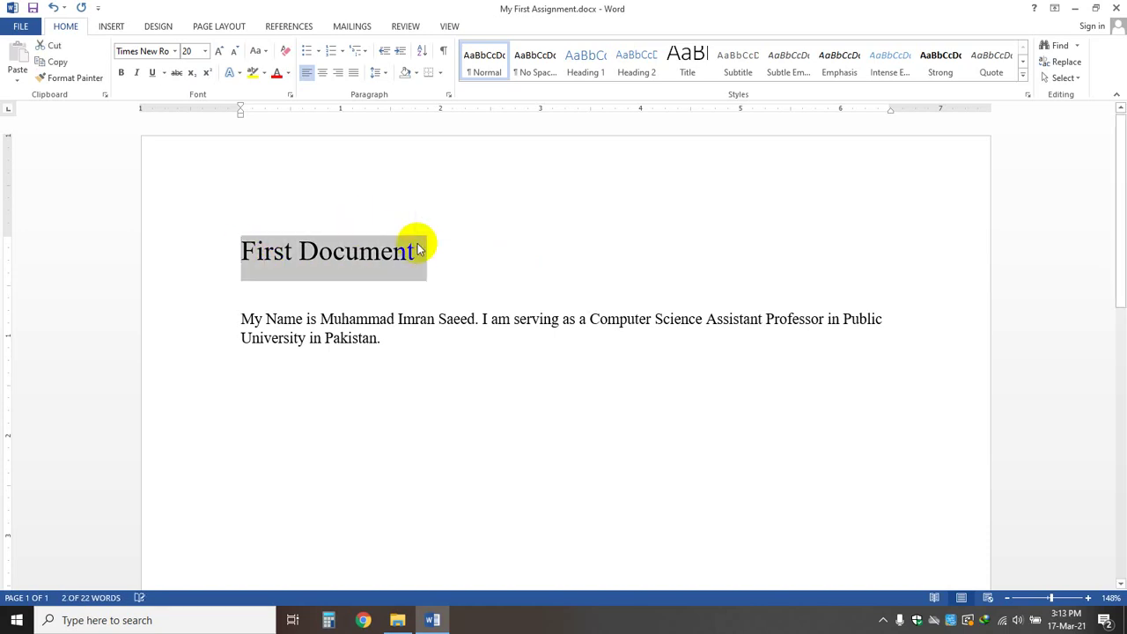
key("ctrl+b")
left_click(458, 253)
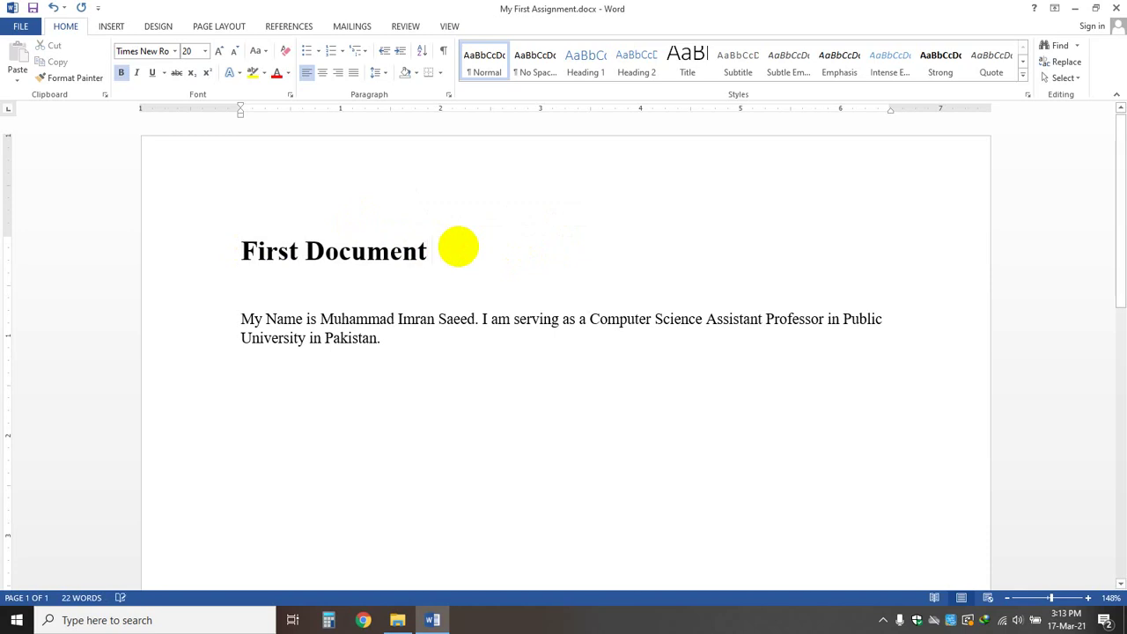
type("(")
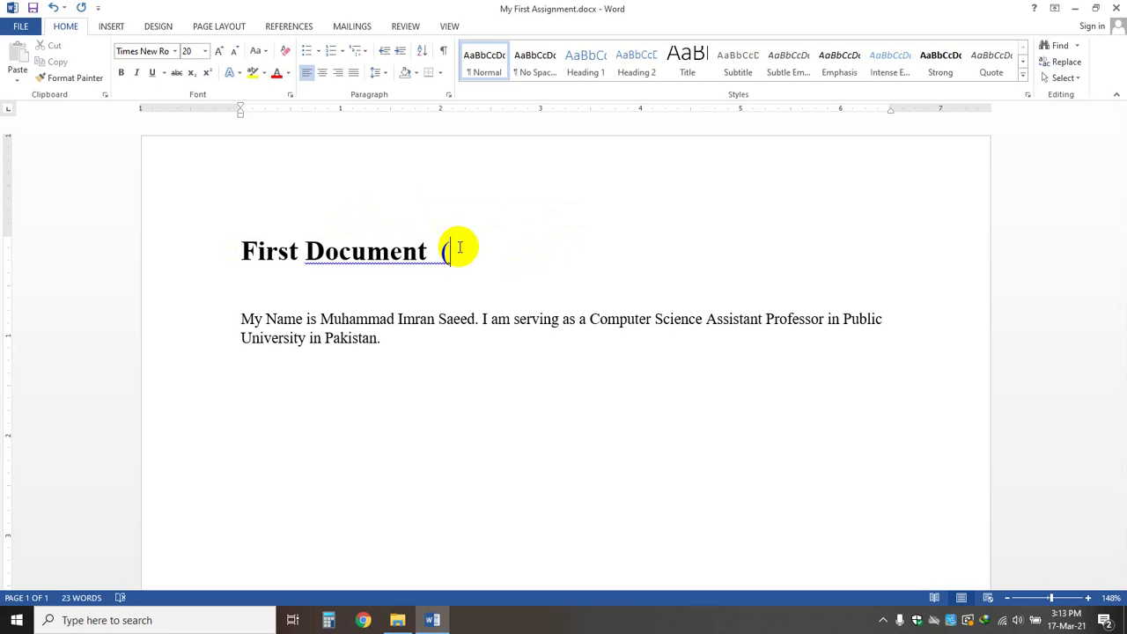
type("CTRL ")
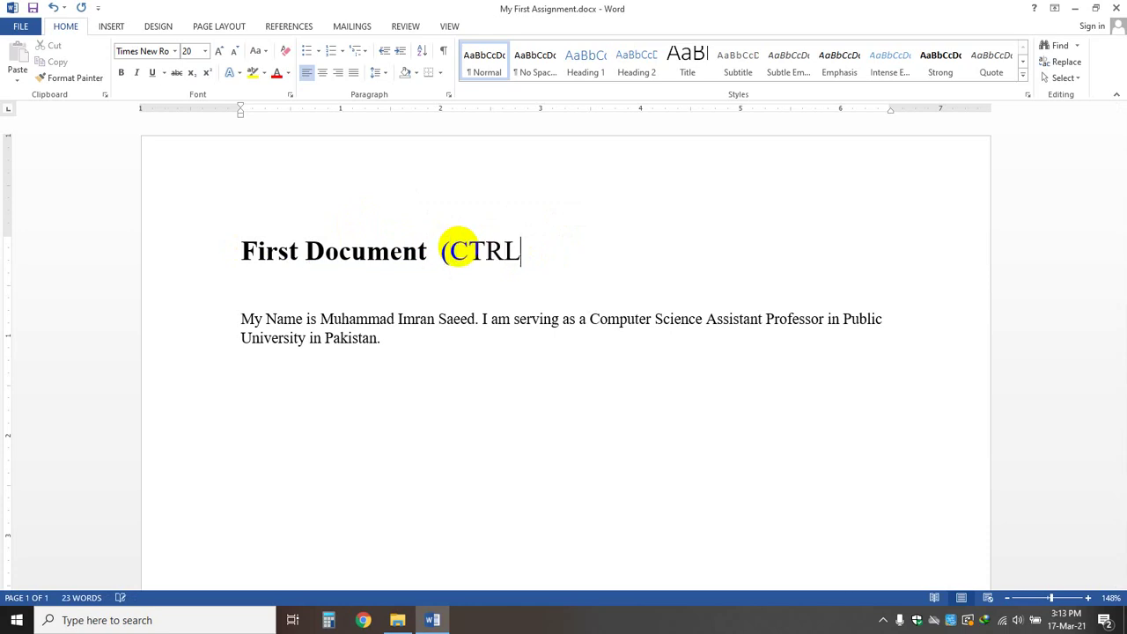
type("+ B)")
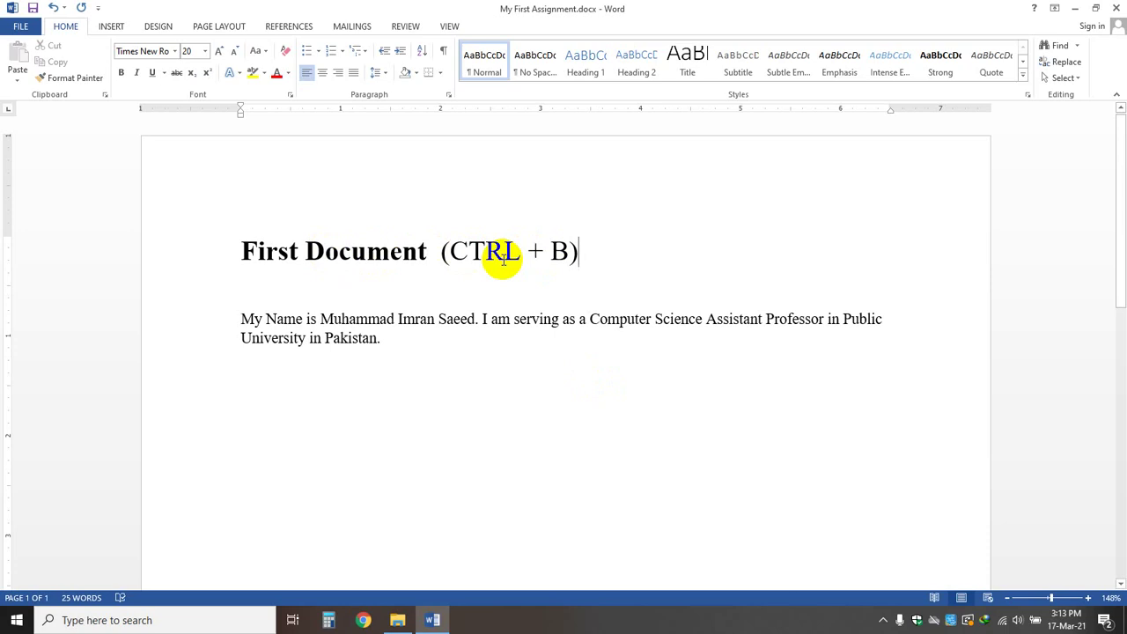
- Add the line "Today we will study few very basic features of MS-Word like:" below the introductory paragraph and start a new line
left_click(415, 346)
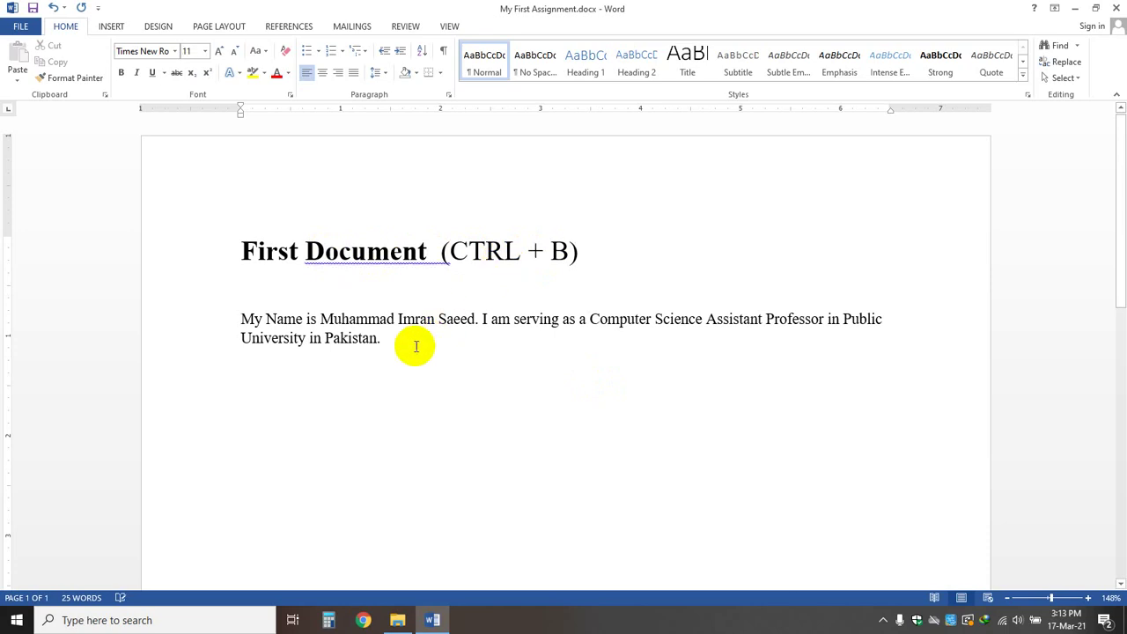
key("Return")
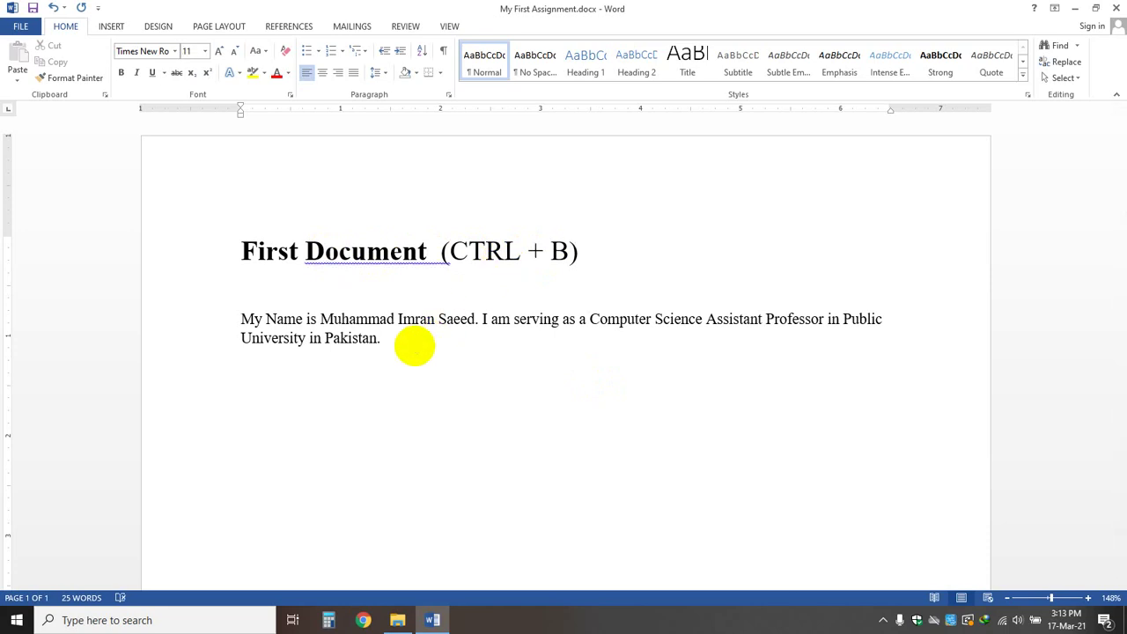
type("Today we will stud")
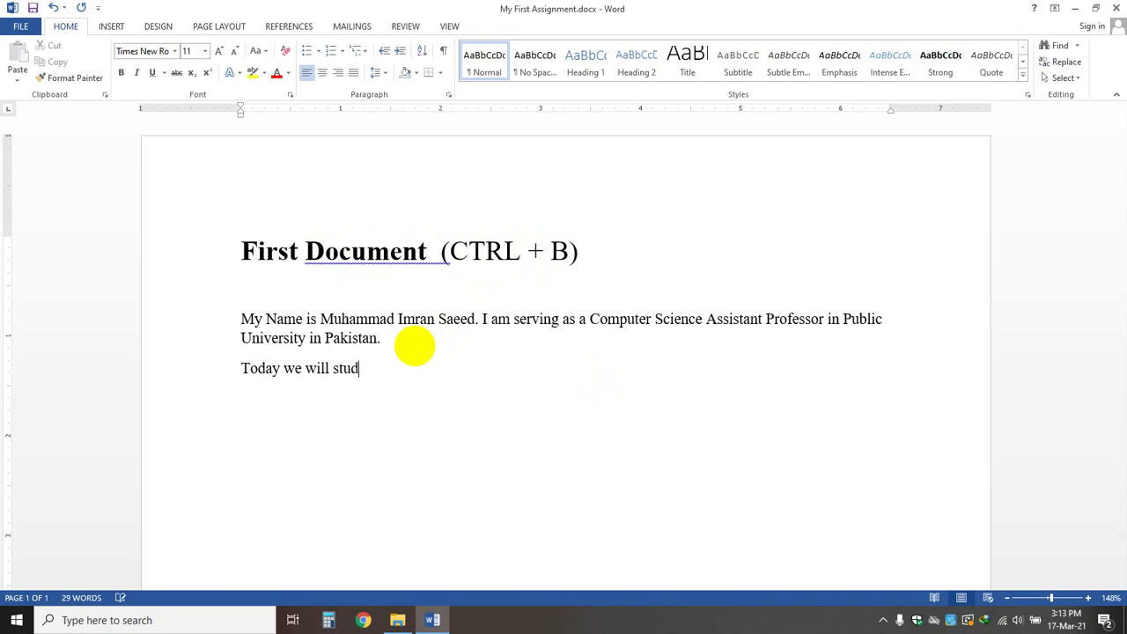
type("y few very basic ")
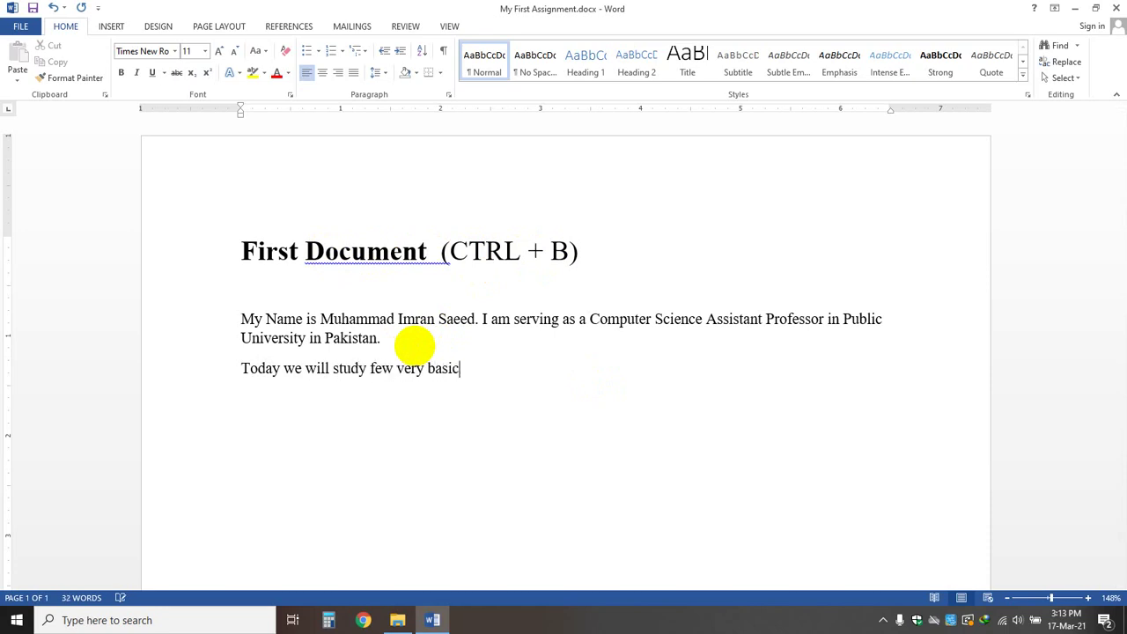
type("features of MS")
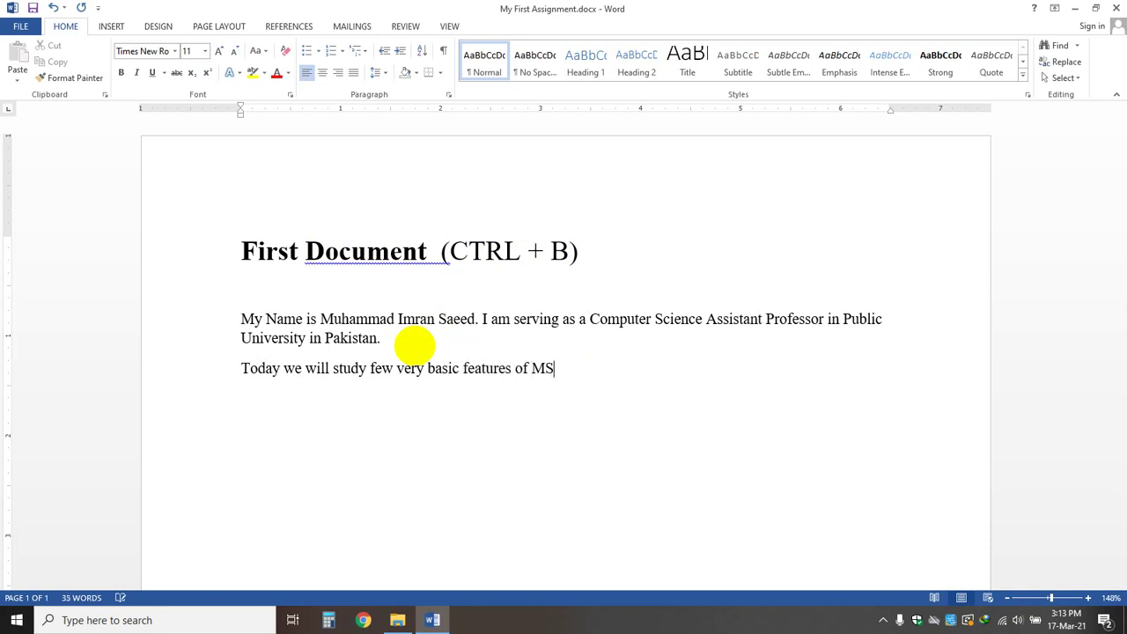
type("-Word like:")
key("Return")
type("Saving a")
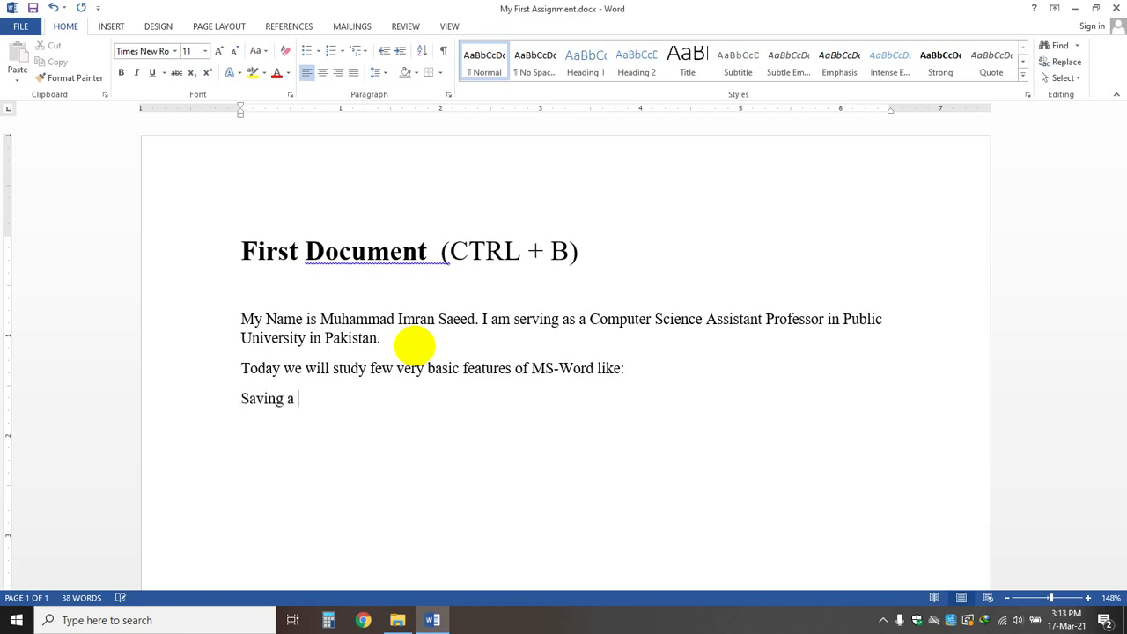
type(" Fi")
key("BackSpace")
key("BackSpace")
key("BackSpace")
key("BackSpace")
key("BackSpace")
key("BackSpace")
key("BackSpace")
key("BackSpace")
key("BackSpace")
key("BackSpace")
key("BackSpace")
- List the features on separate lines: "Creating a File", "Saving a File", "Formatting Text", "Changing Font" and "Changing Font Size"
type("Creating a File")
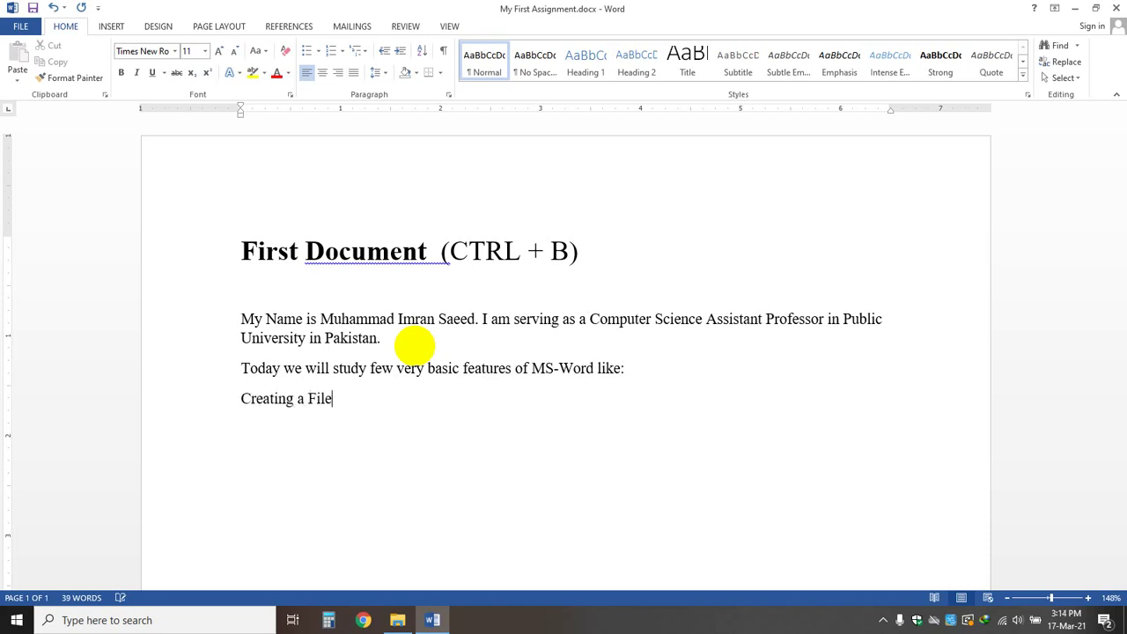
type("Saving a FileFO")
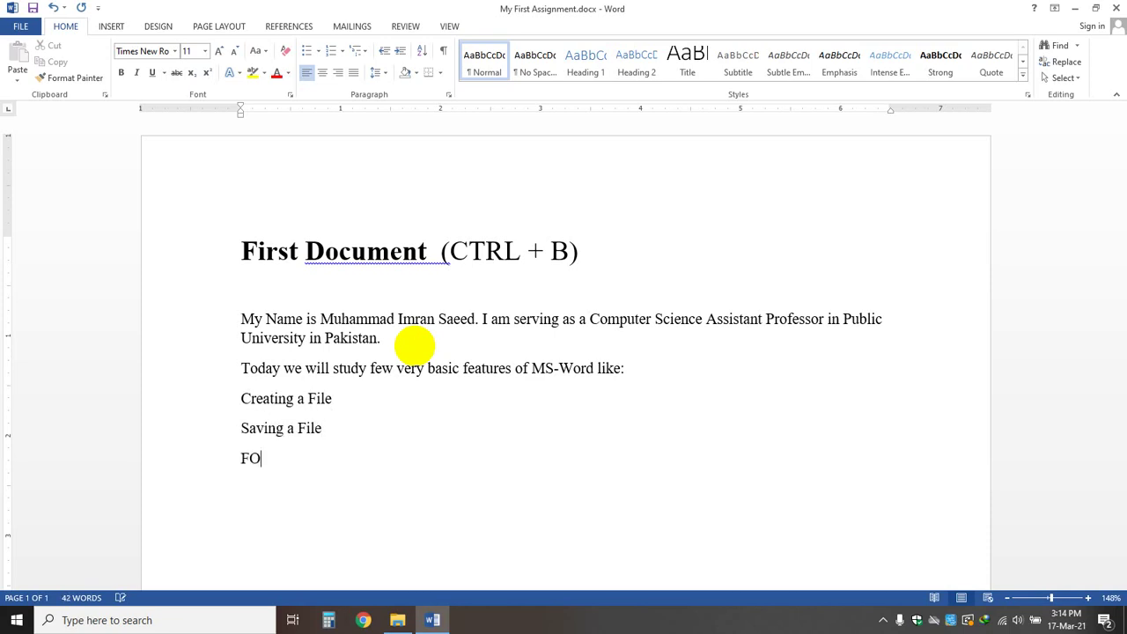
type("rmatting Text")
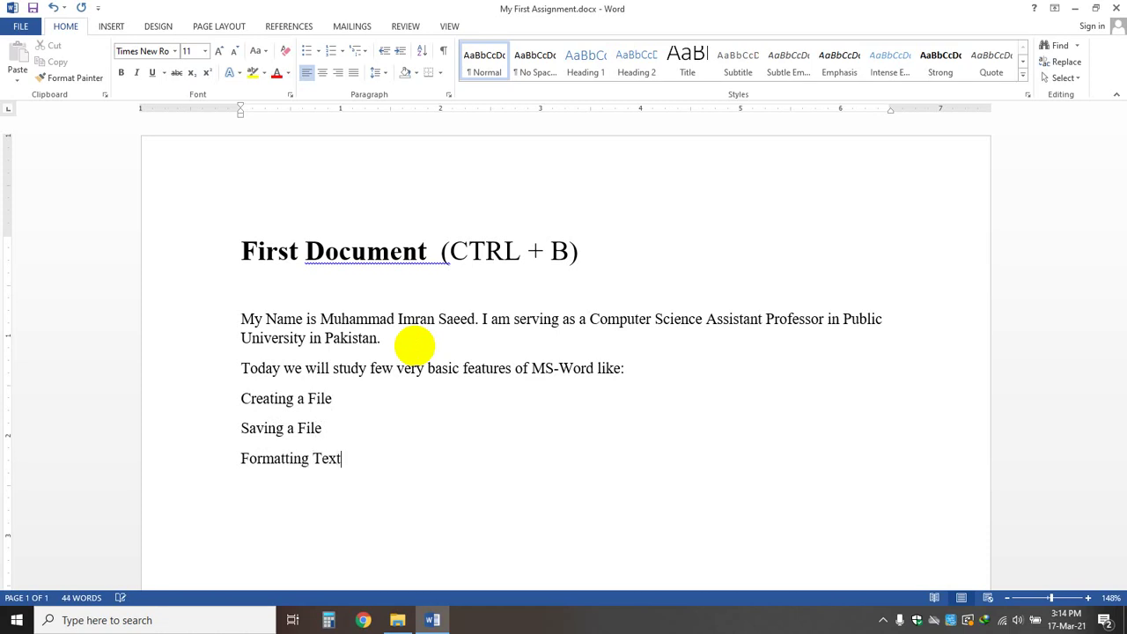
type("nging Fon")
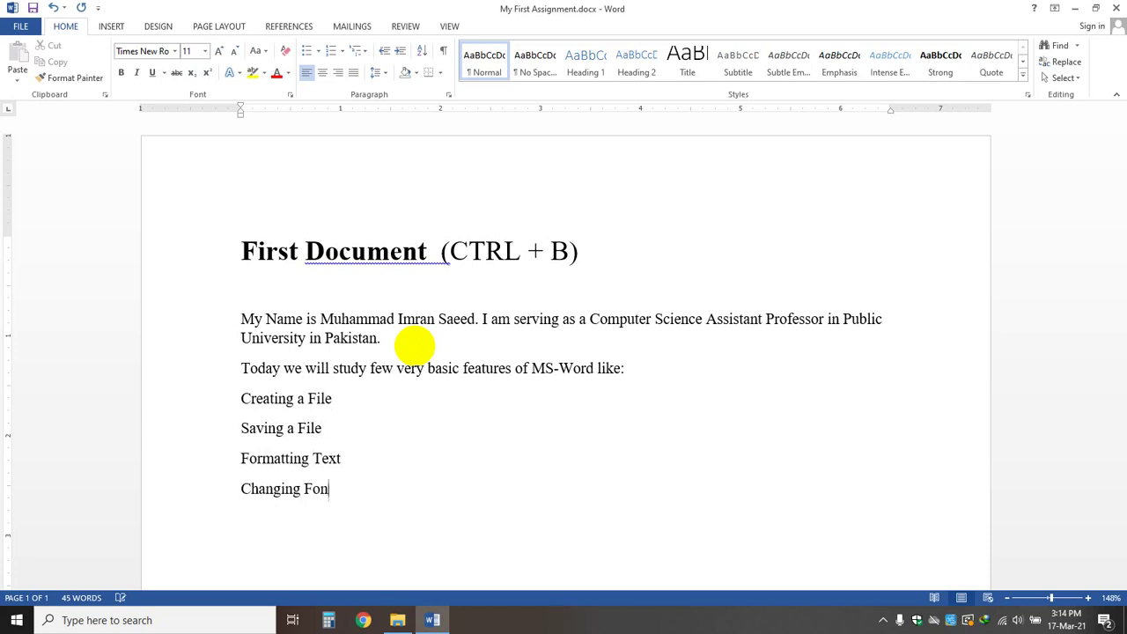
type("tChanging Font Siza")
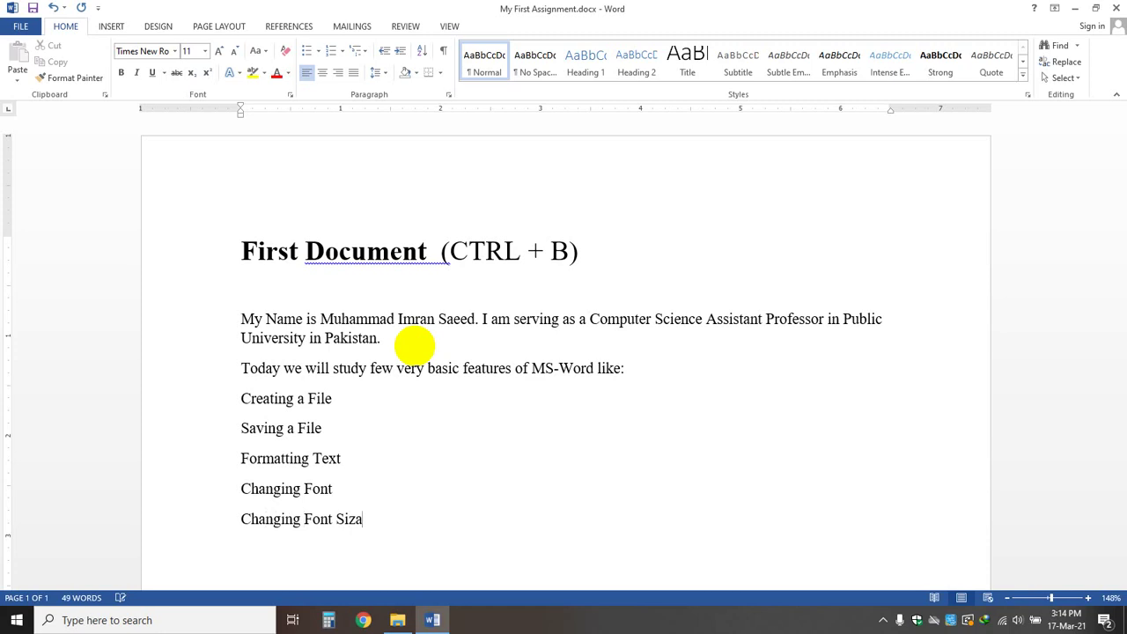
key("BackSpace")
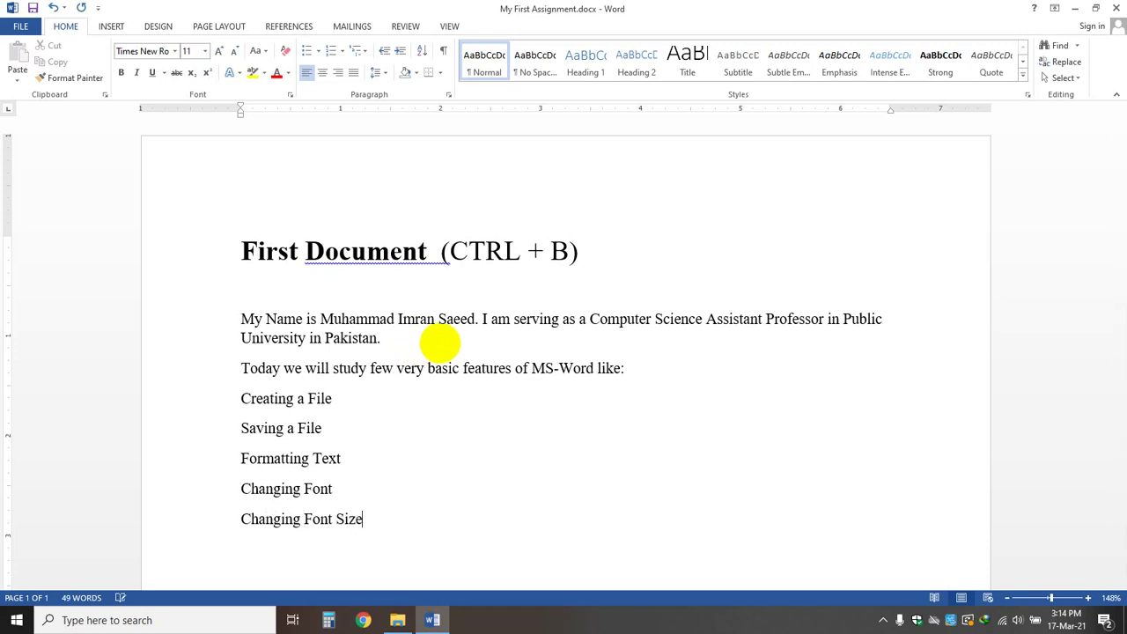
- Try out underlining on the whole "First Document (CTRL + B)" heading line, switching it on and off again
left_click(411, 493)
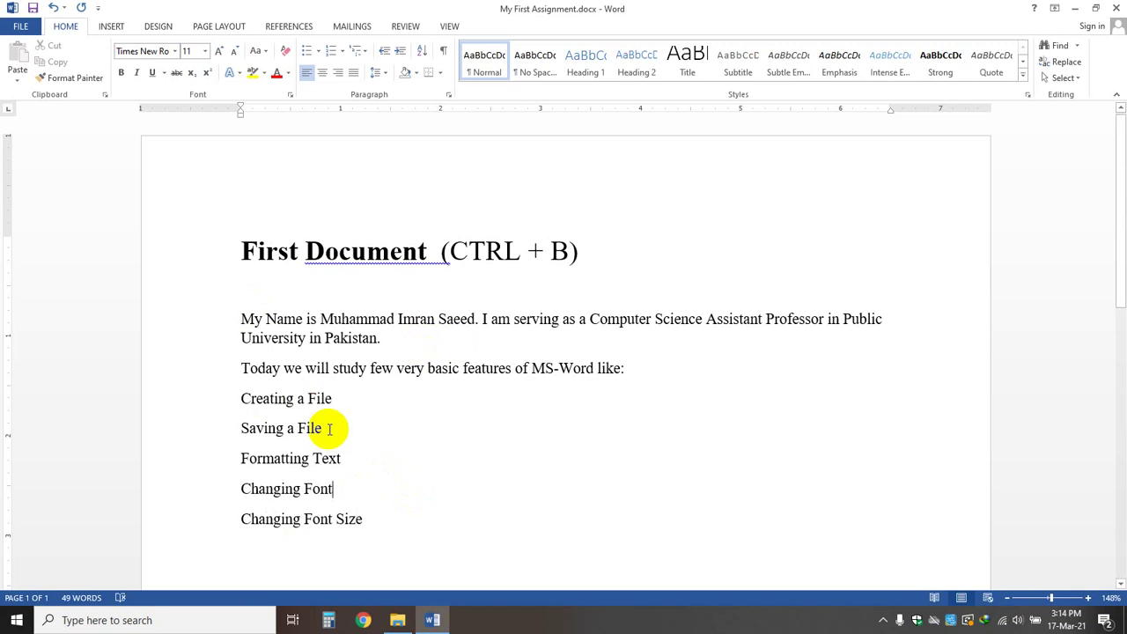
left_click(324, 368)
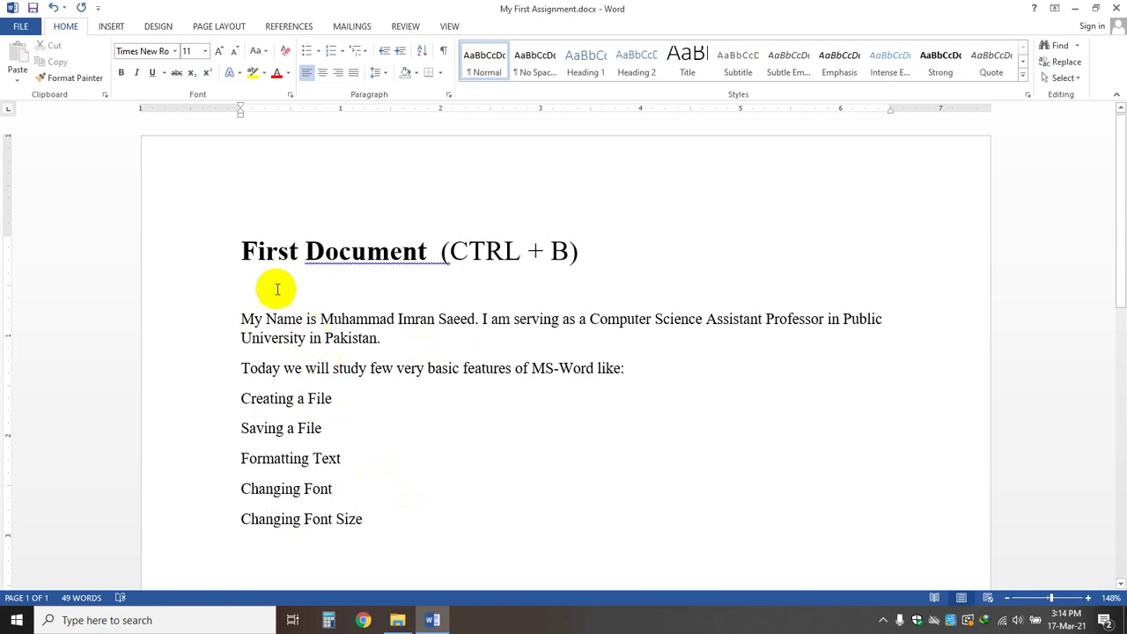
left_click_drag(305, 251, 319, 251)
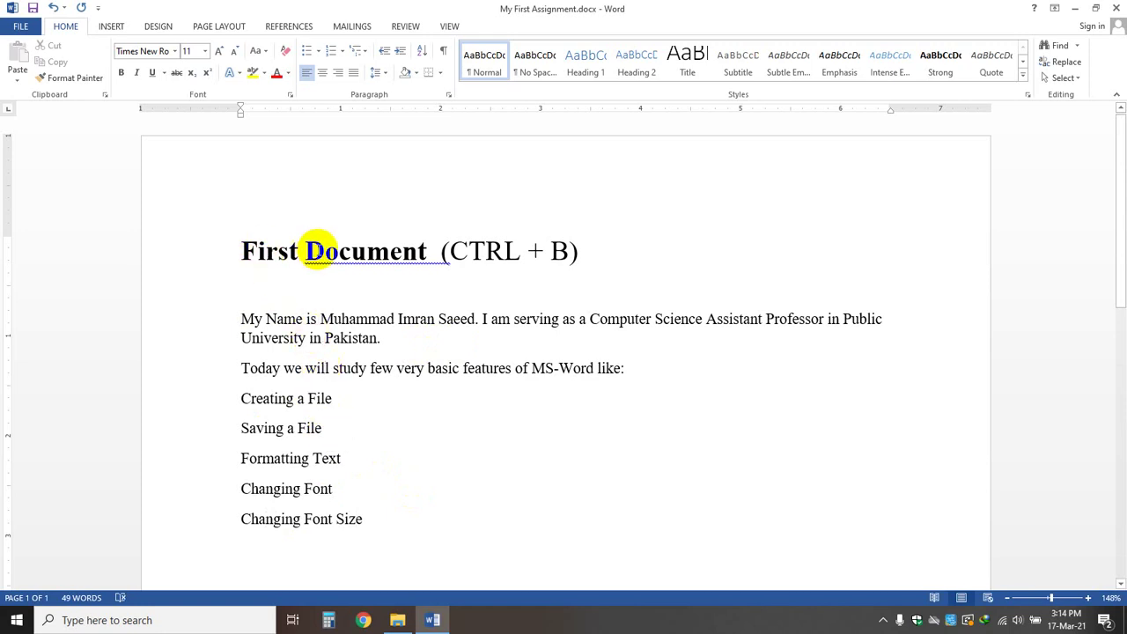
left_click(242, 251)
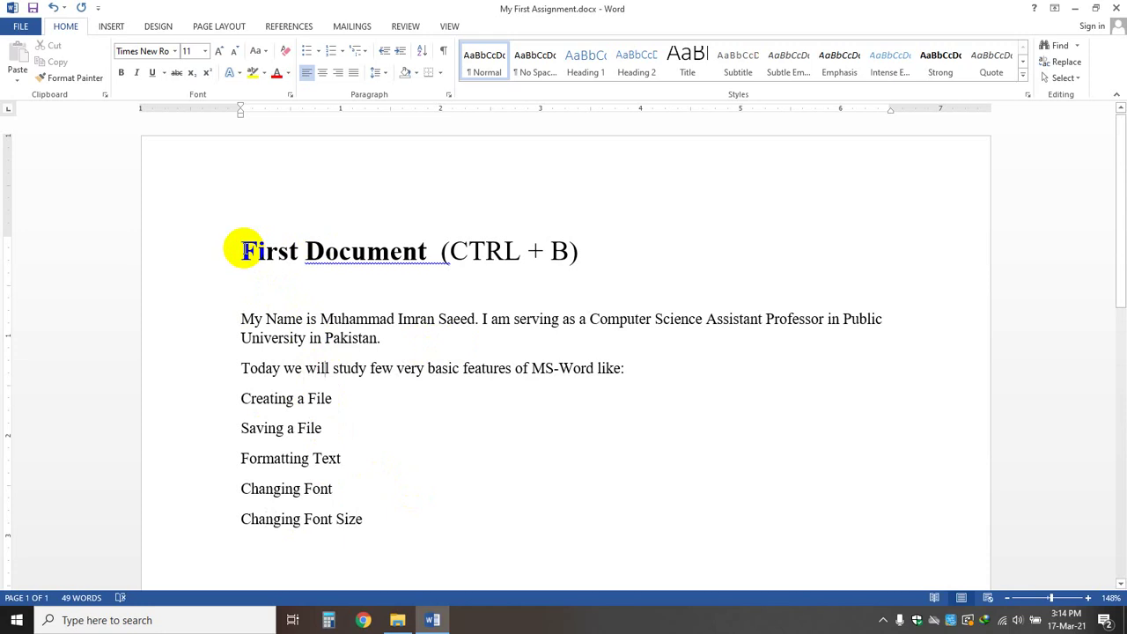
left_click_drag(241, 251, 584, 252)
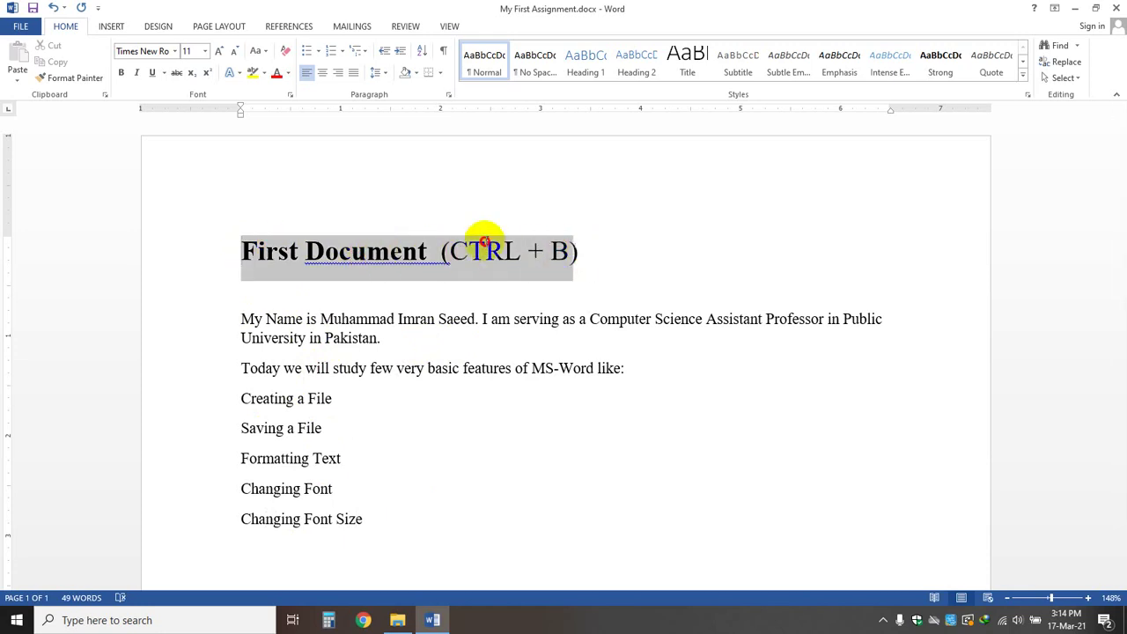
left_click_drag(484, 243, 577, 250)
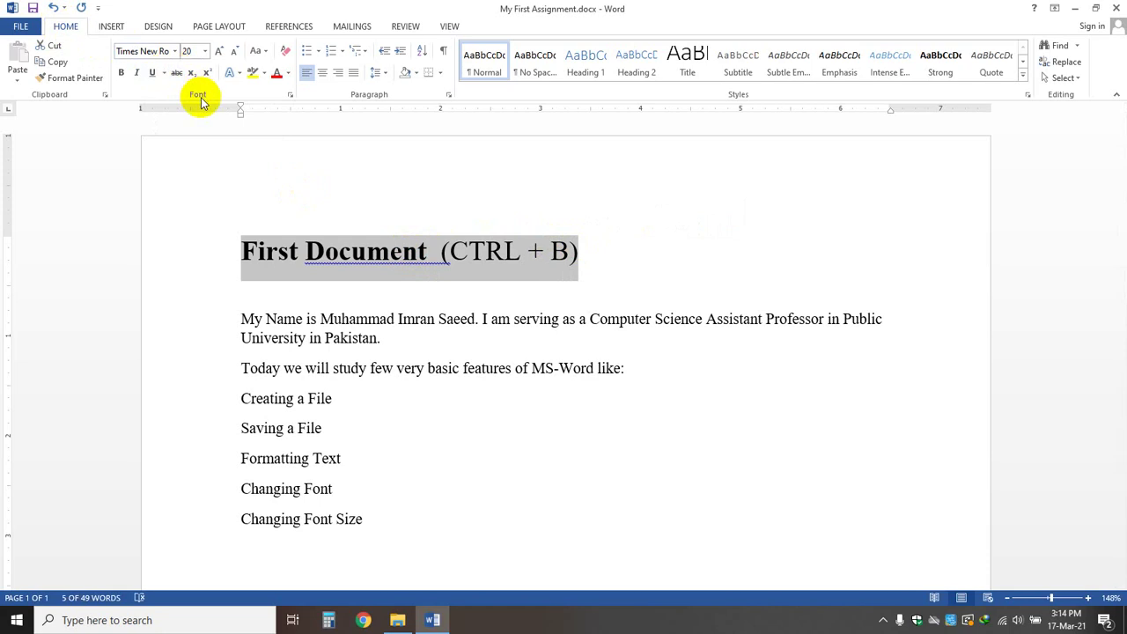
left_click(154, 76)
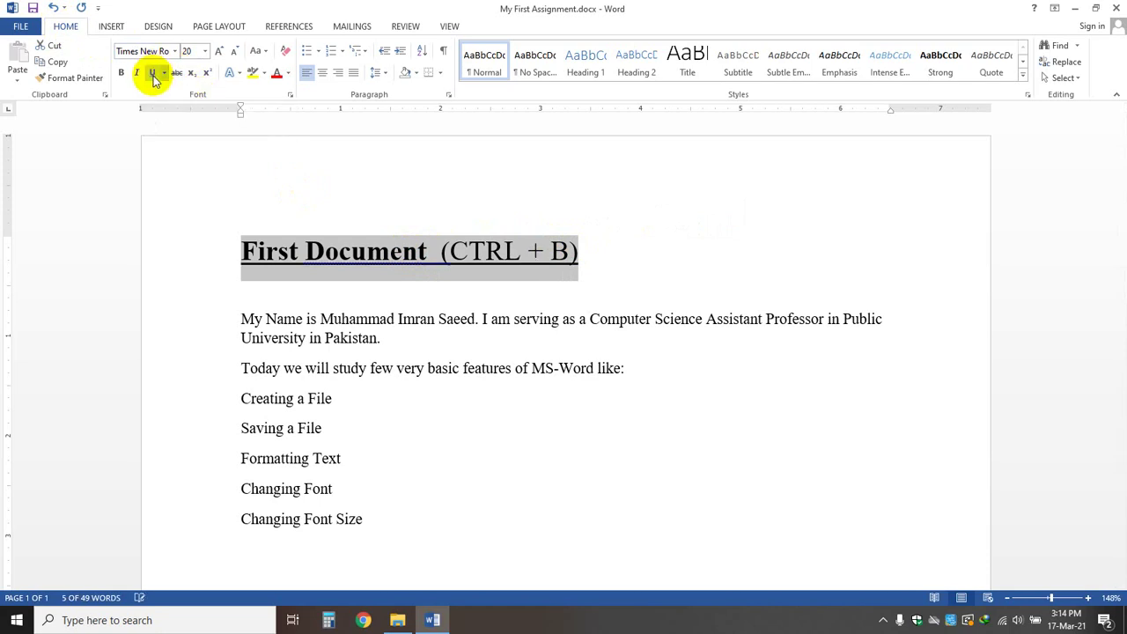
left_click(640, 299)
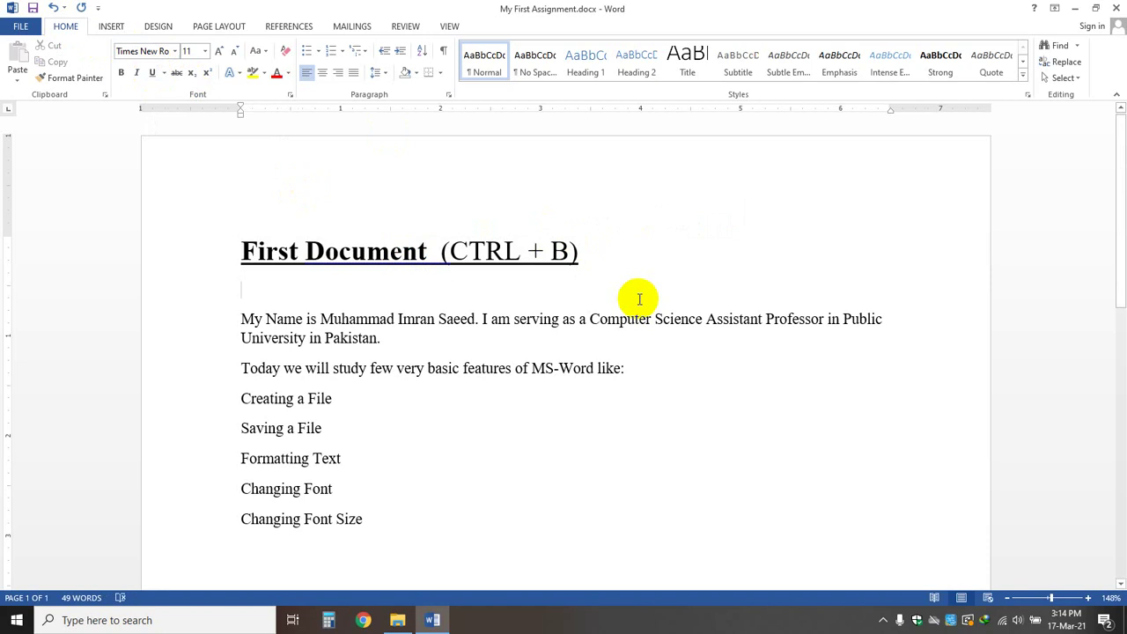
left_click_drag(579, 255, 246, 251)
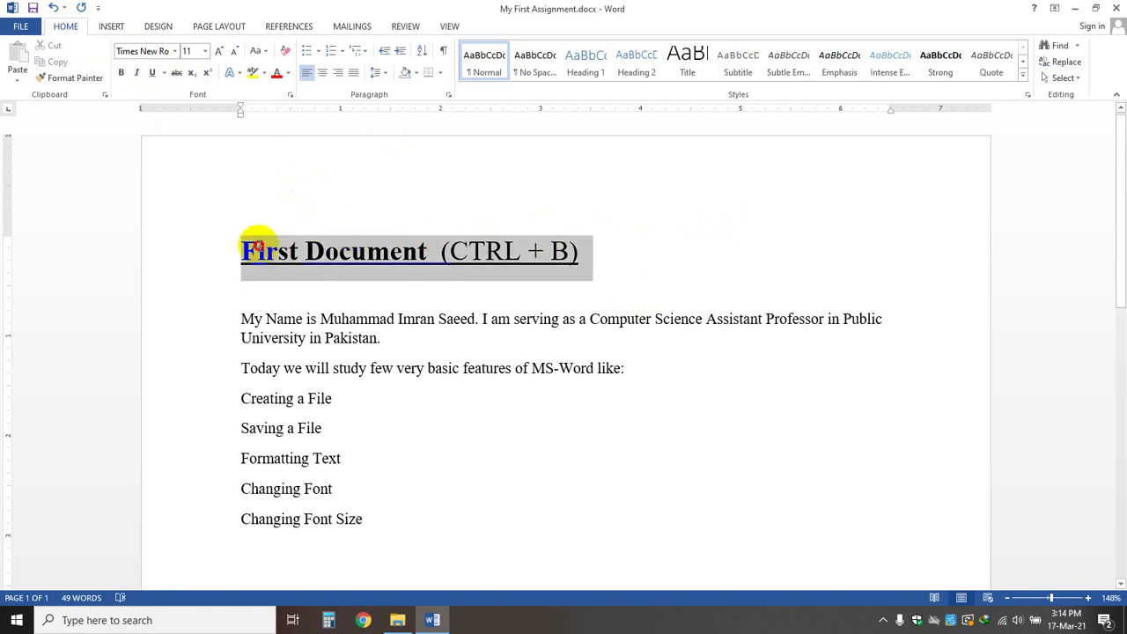
left_click(153, 75)
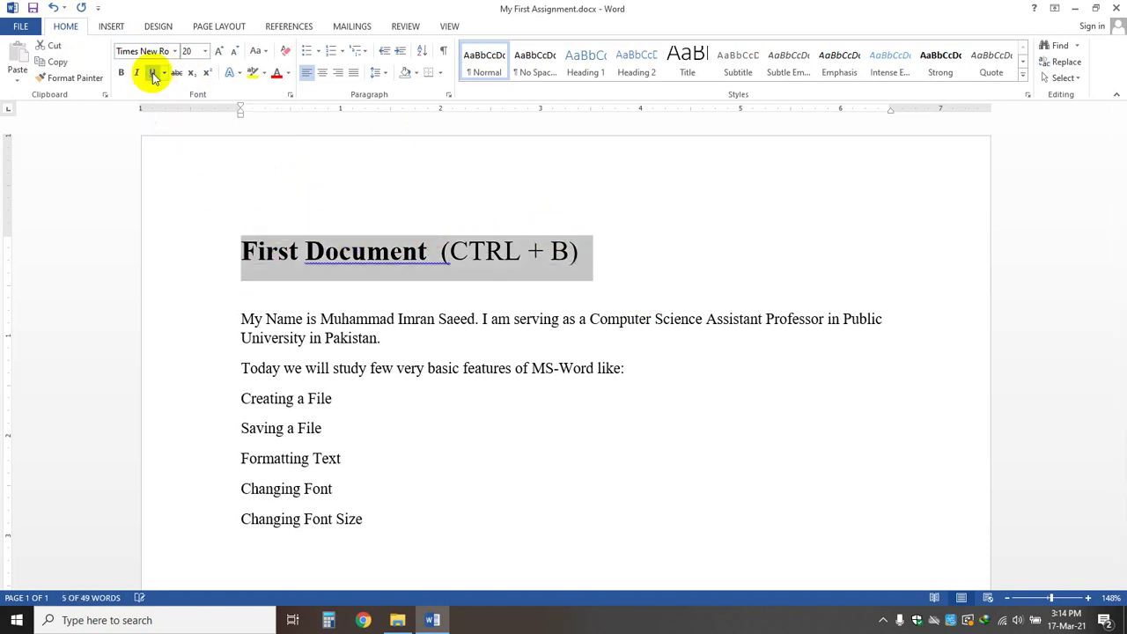
left_click(500, 320)
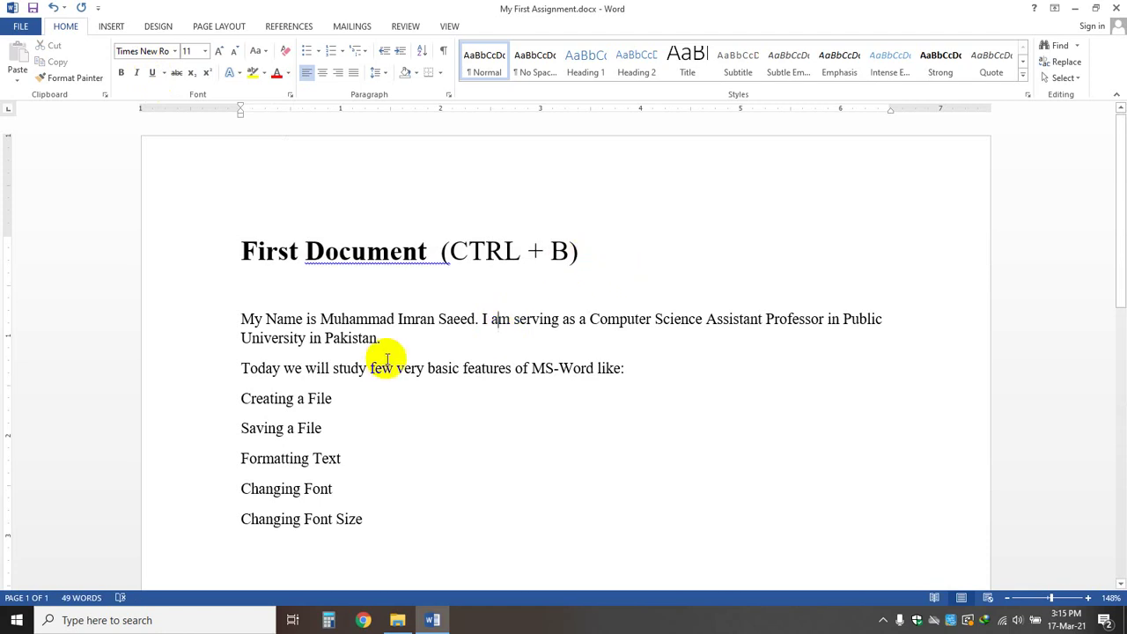
- Underline the person's full name and the word "Pakistan" in the introductory paragraph
left_click_drag(319, 319, 457, 321)
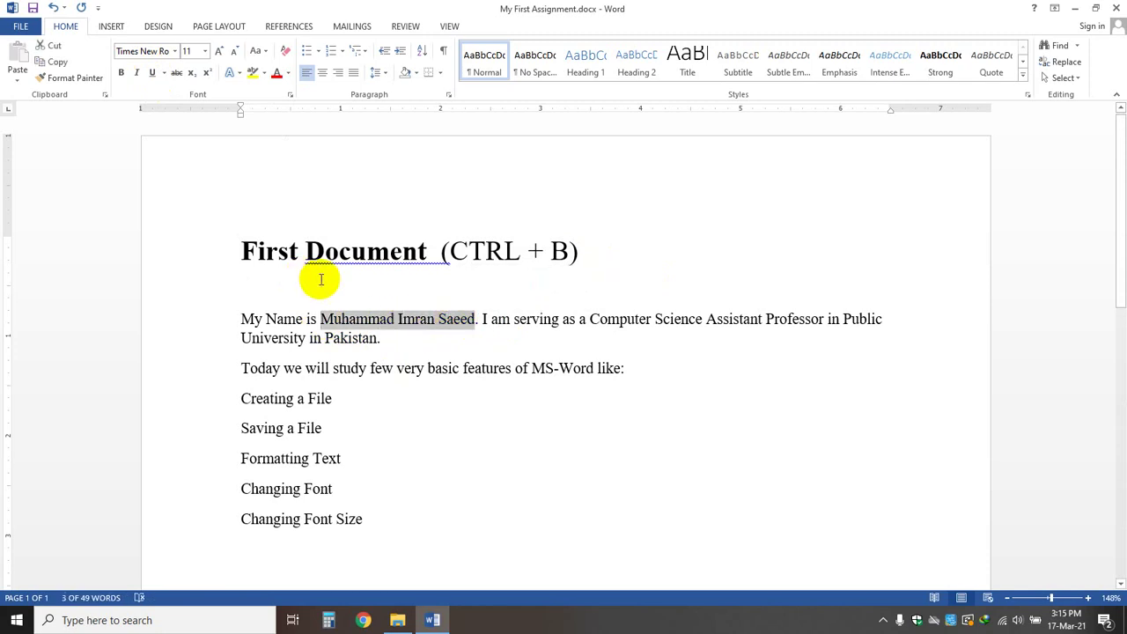
left_click(153, 76)
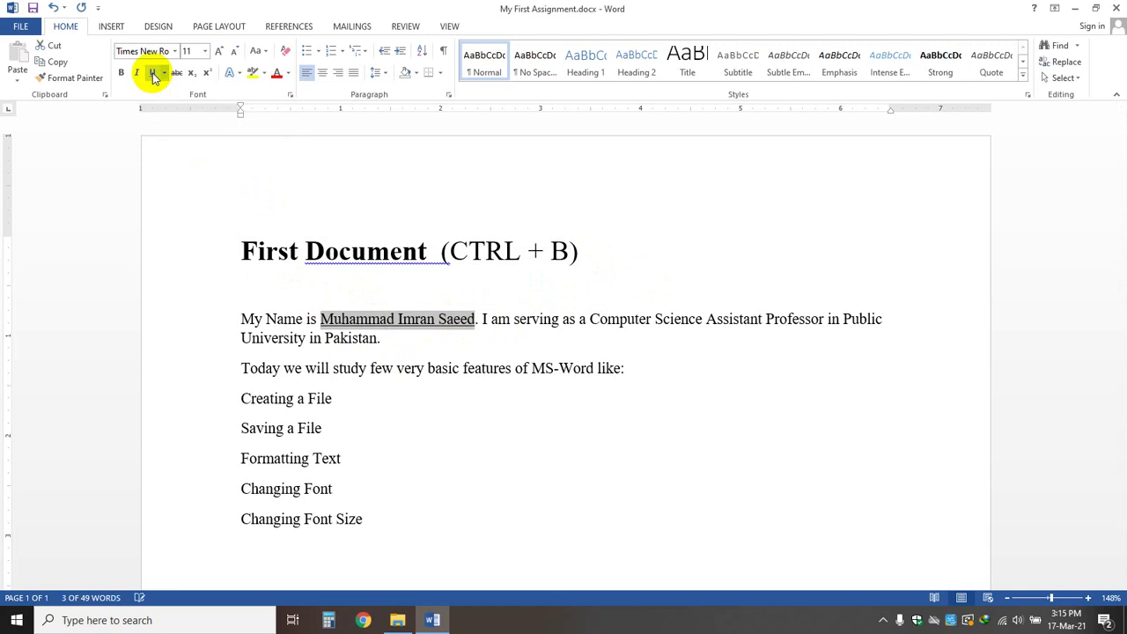
left_click(558, 251)
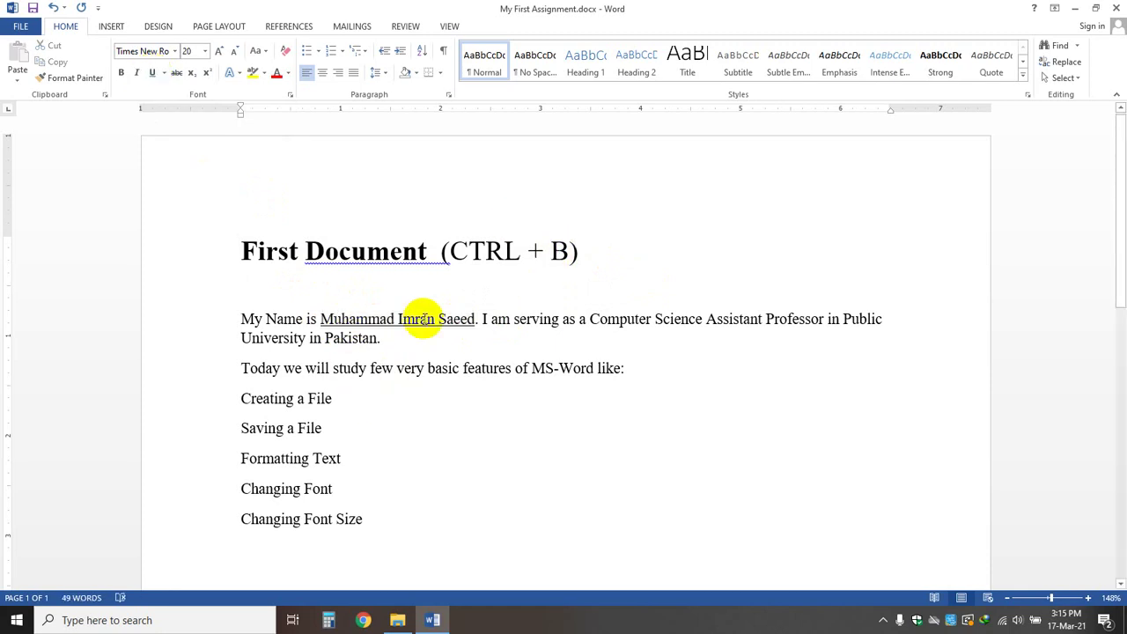
left_click(325, 338)
left_click_drag(353, 337, 377, 337)
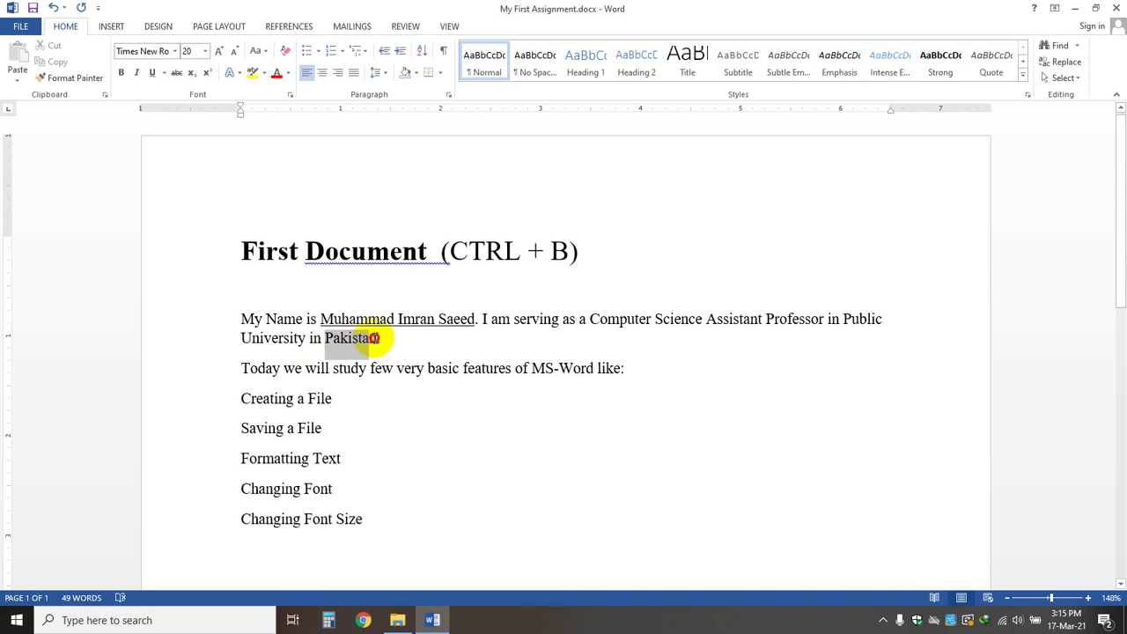
left_click(152, 74)
left_click(505, 253)
left_click(755, 396)
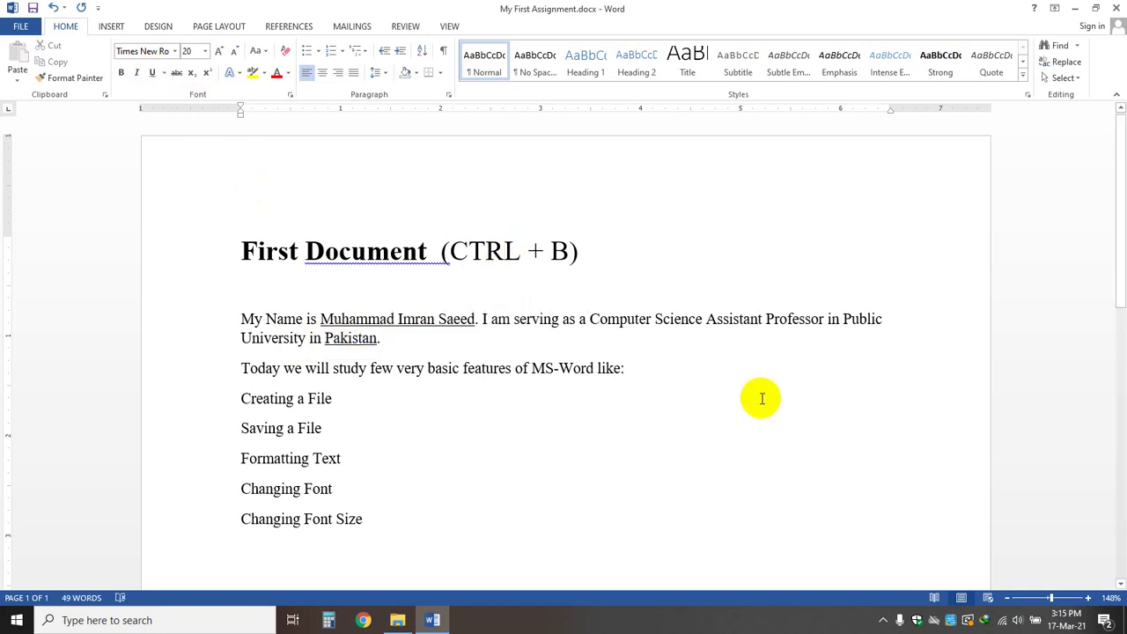
- Add a new line reading "Underline:" below the introductory paragraph and underline it
left_click(708, 318)
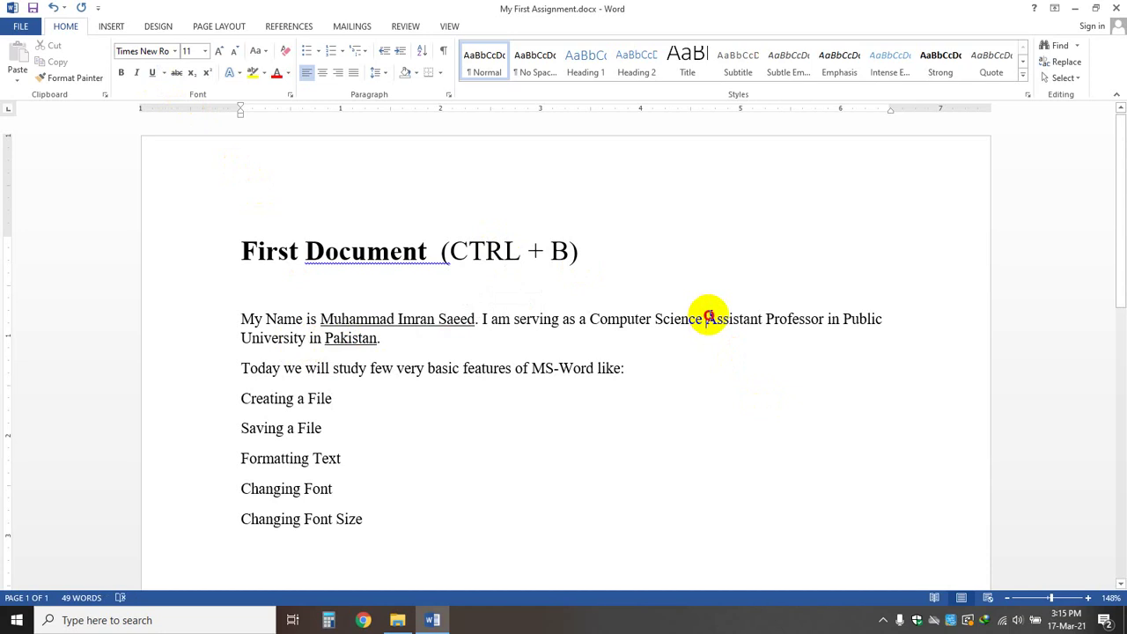
left_click(435, 342)
key("Return")
type("Underline:")
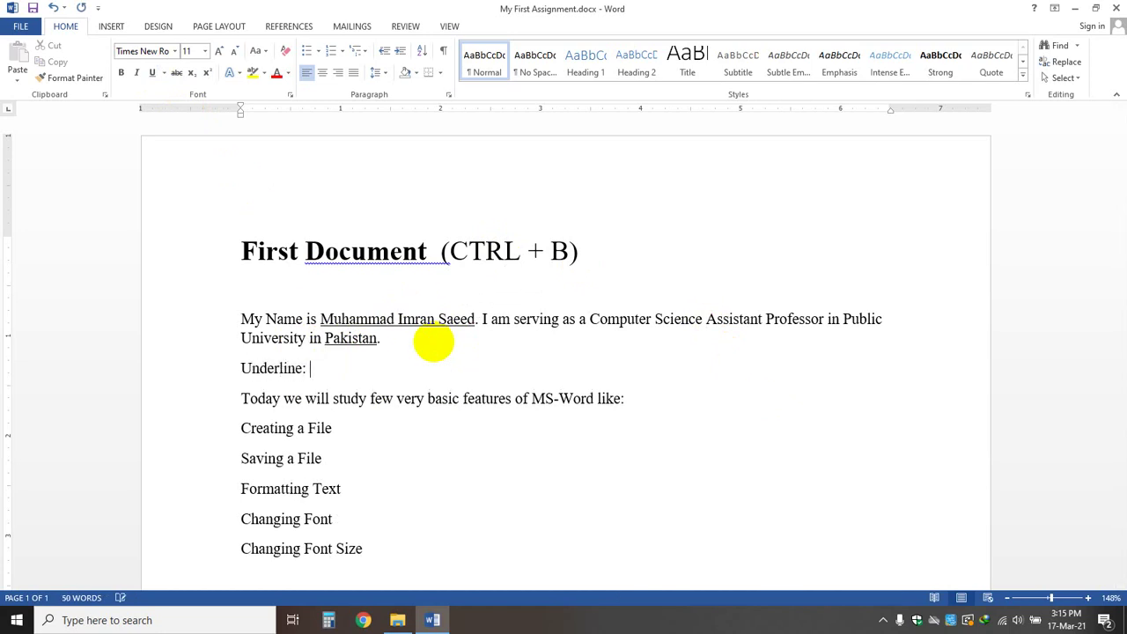
left_click_drag(242, 368, 315, 370)
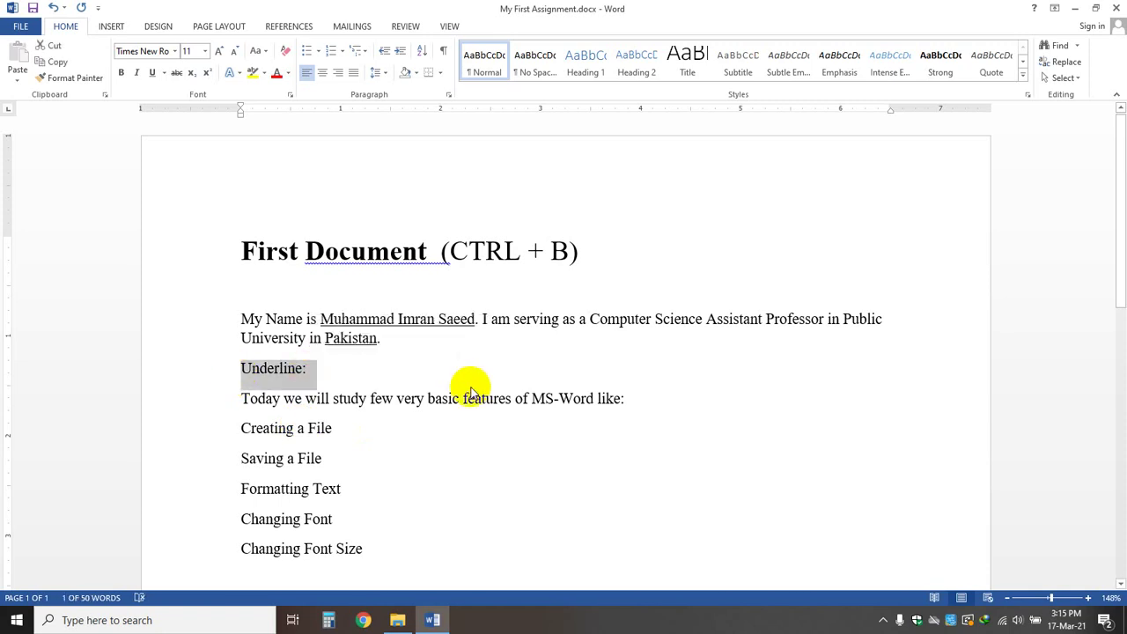
key("ctrl+u")
left_click(402, 370)
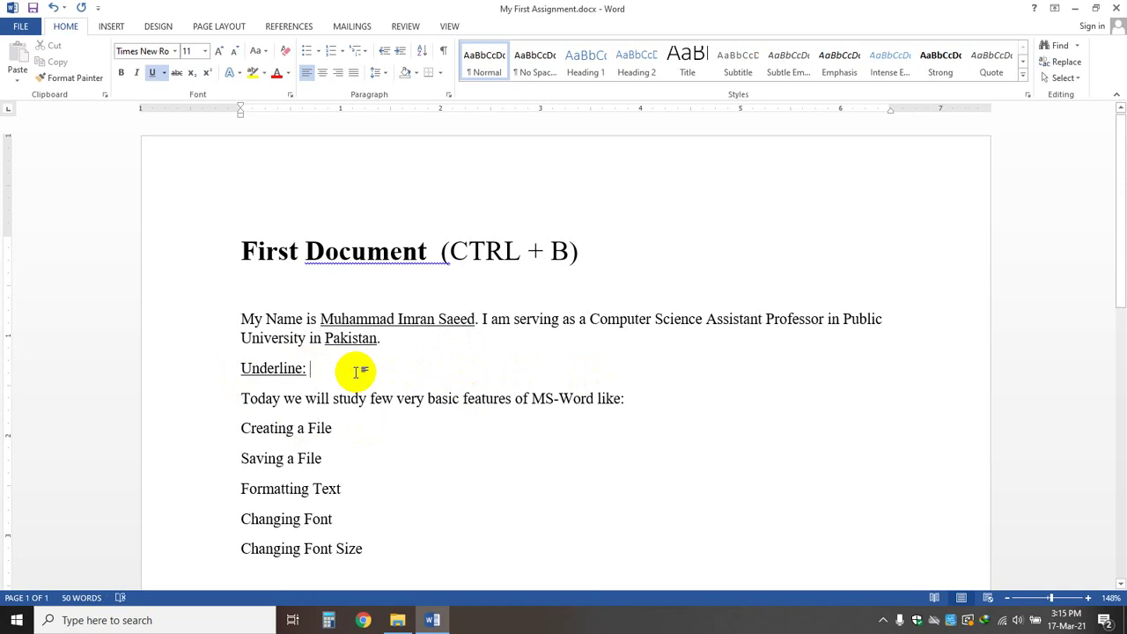
- Append "(CTRL+U)" to the "Underline:" line and make the whole line bold
type("(")
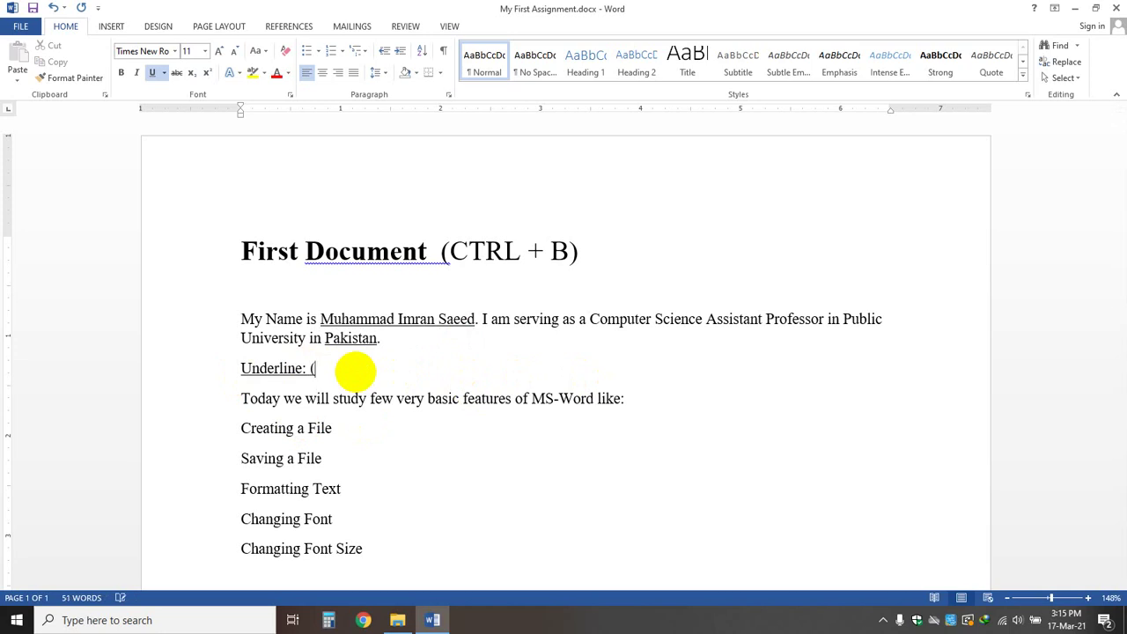
type("CTRL+U")
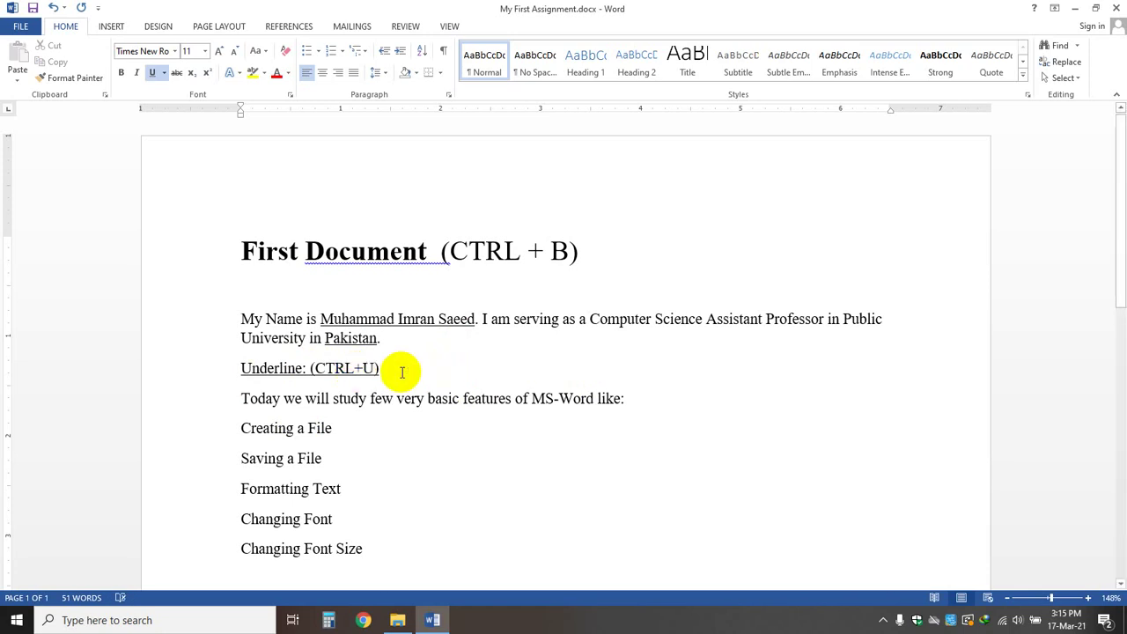
left_click_drag(242, 368, 391, 369)
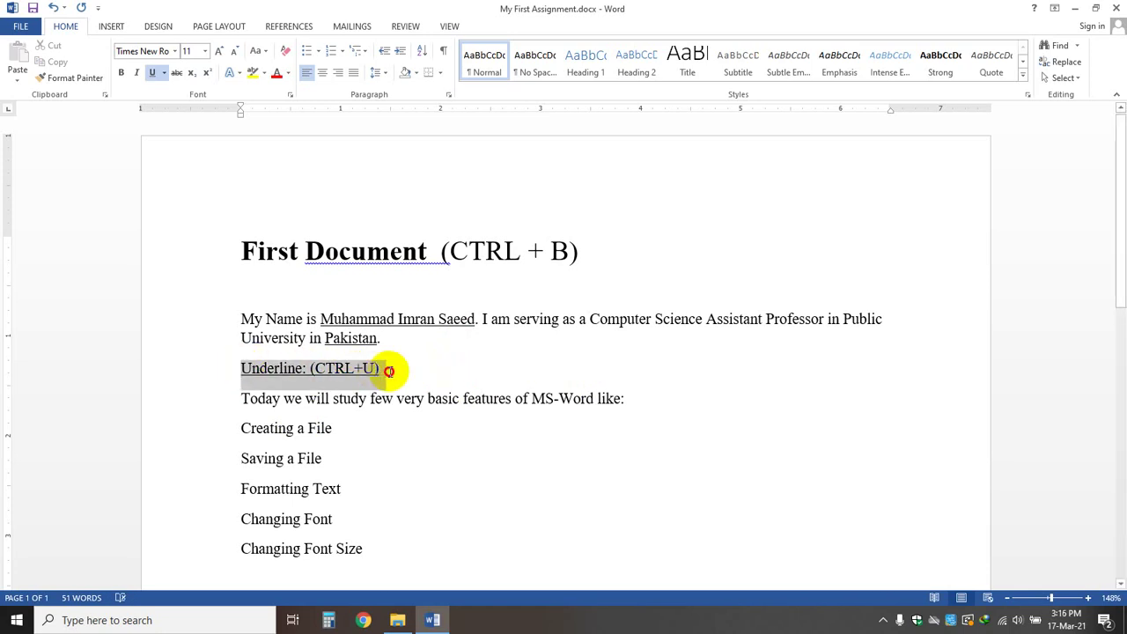
key("ctrl+b")
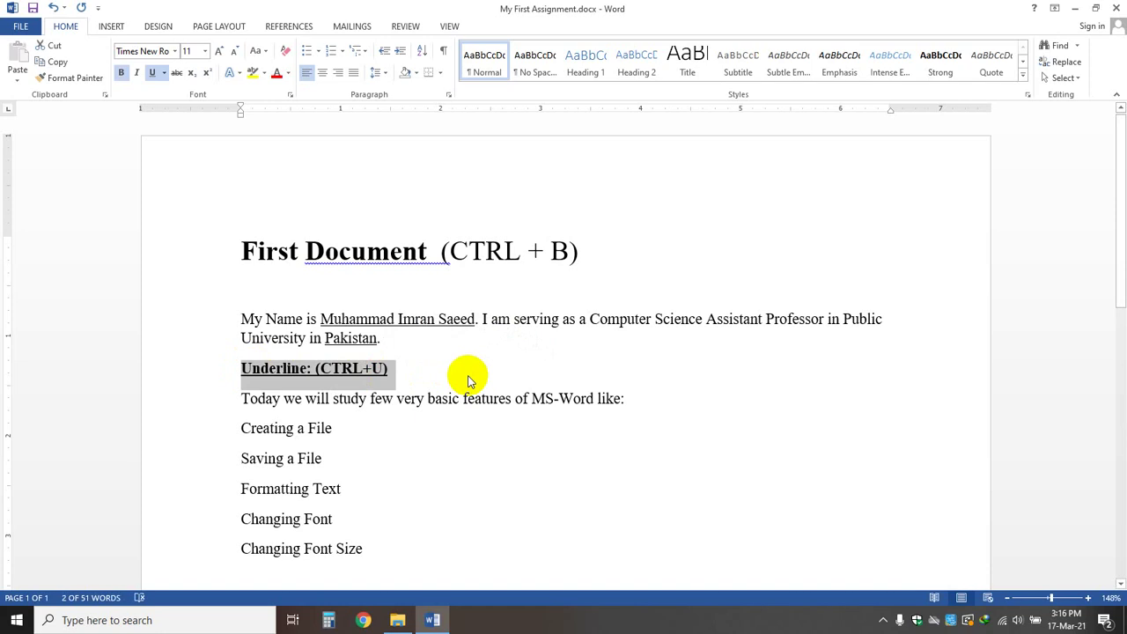
left_click(467, 378)
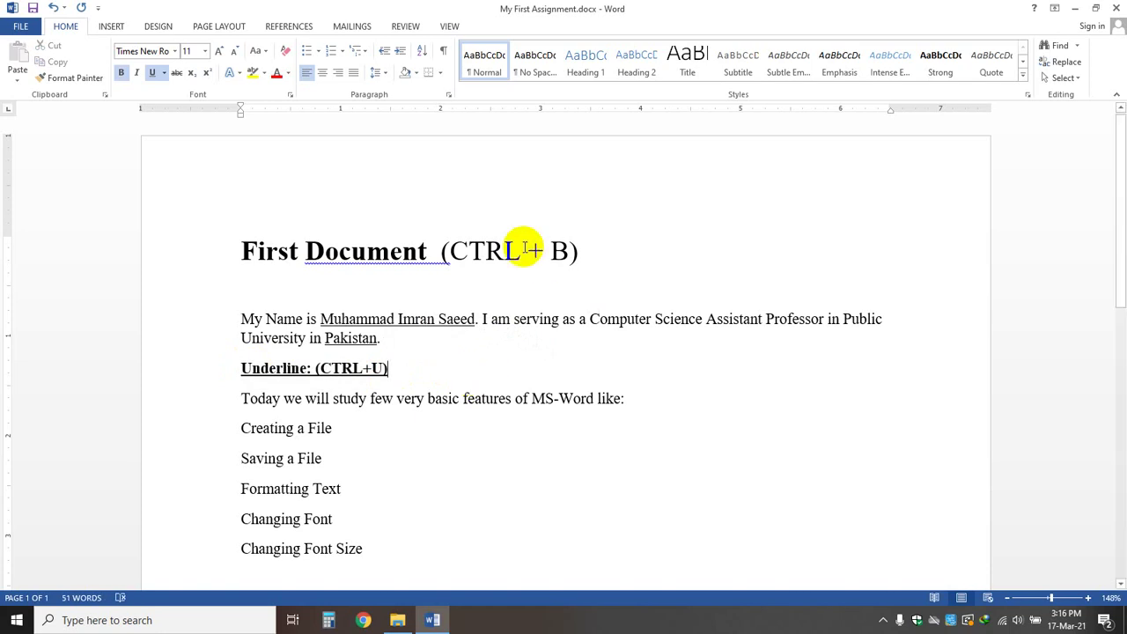
- Try out italics on "Assistant Professor" in the introductory paragraph, switching the formatting on and off again
mouse_move(306, 251)
left_mouse_down()
mouse_move(325, 251)
mouse_move(307, 251)
left_mouse_up()
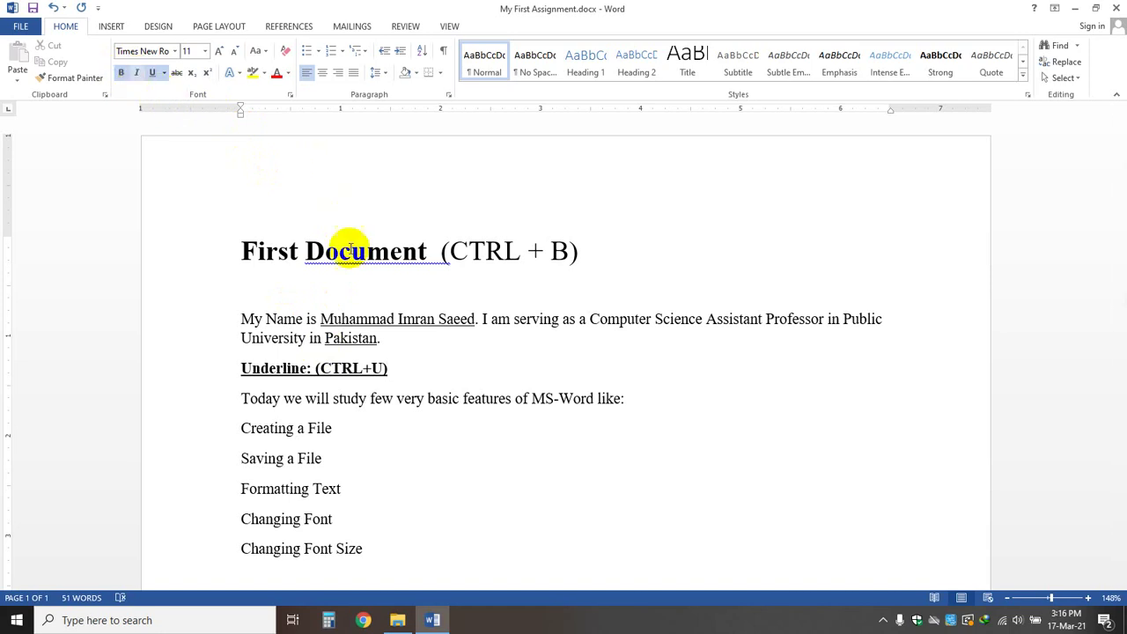
left_click(706, 326)
left_click_drag(799, 311, 826, 319)
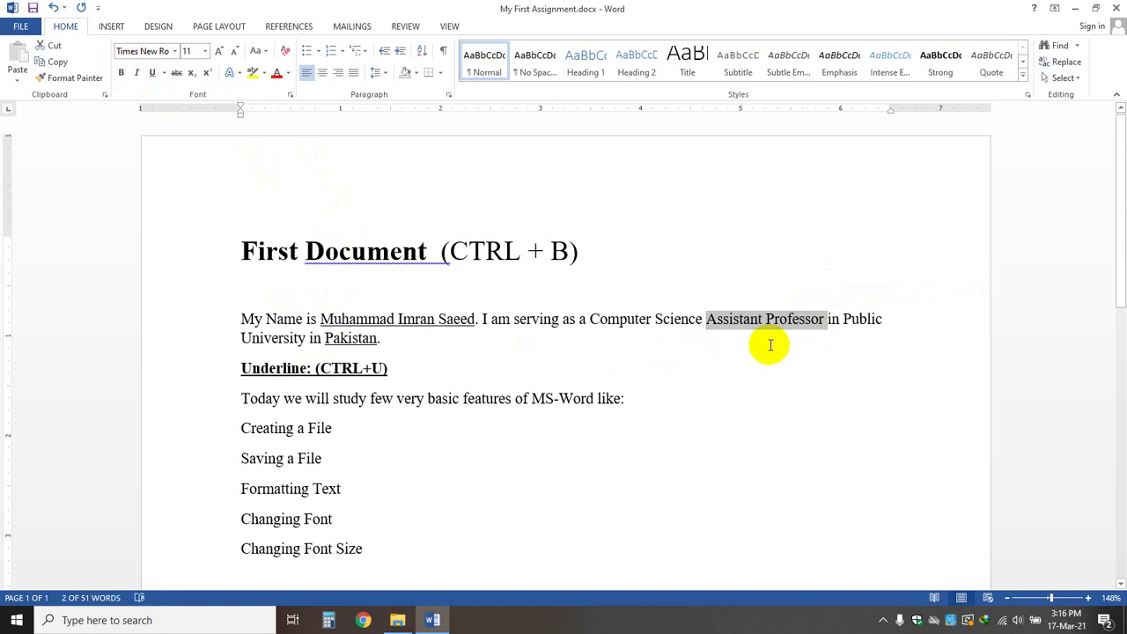
left_click(137, 74)
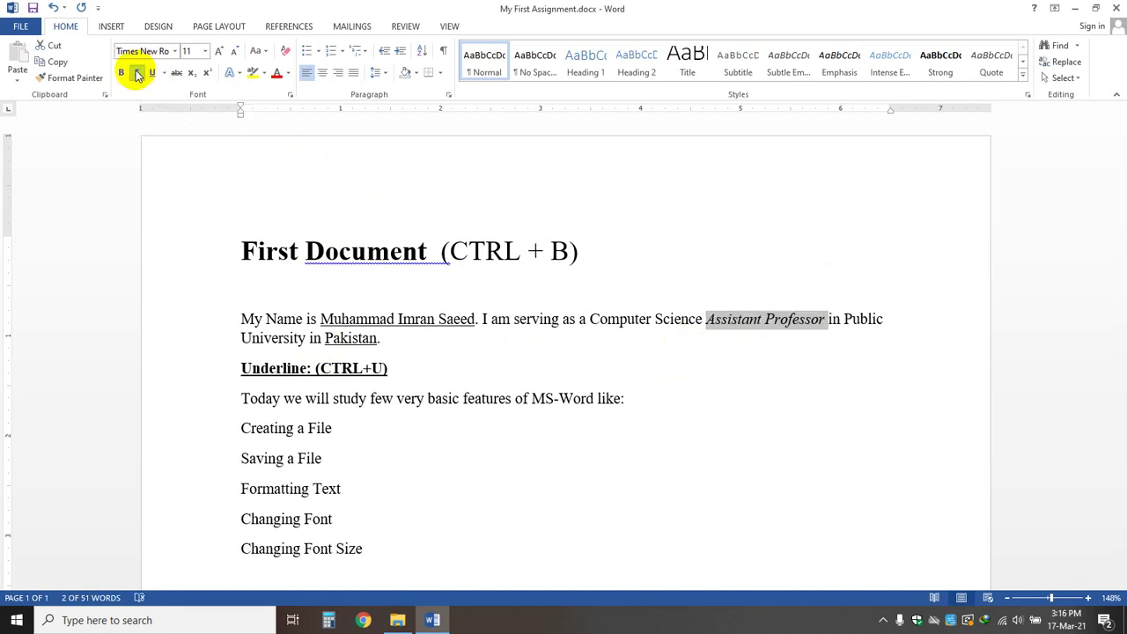
left_click(644, 377)
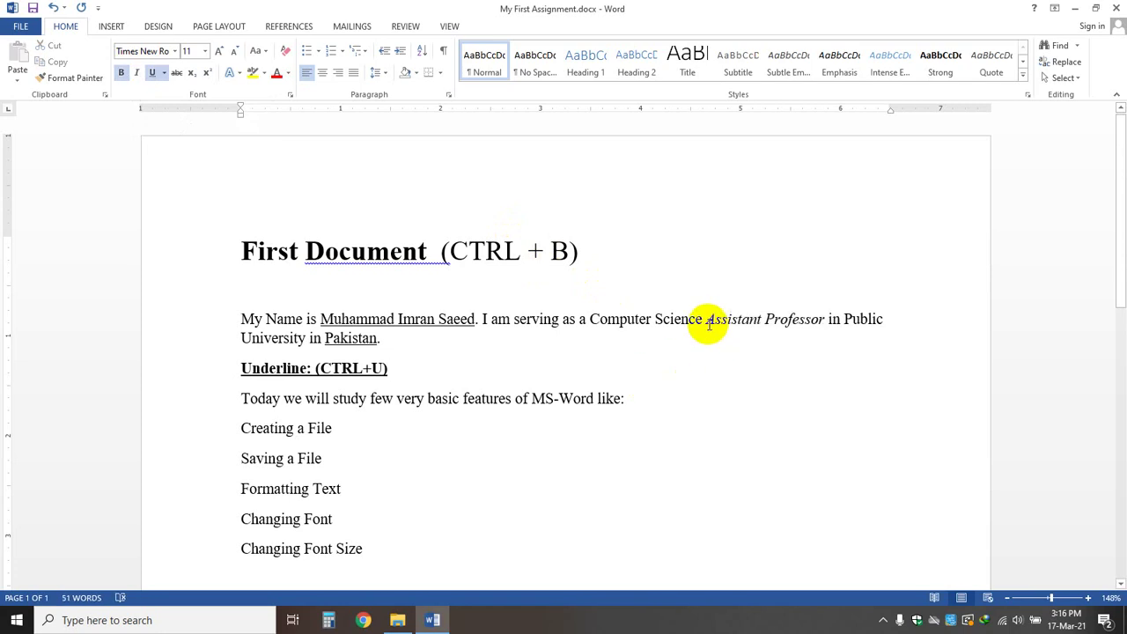
left_click_drag(710, 324, 812, 331)
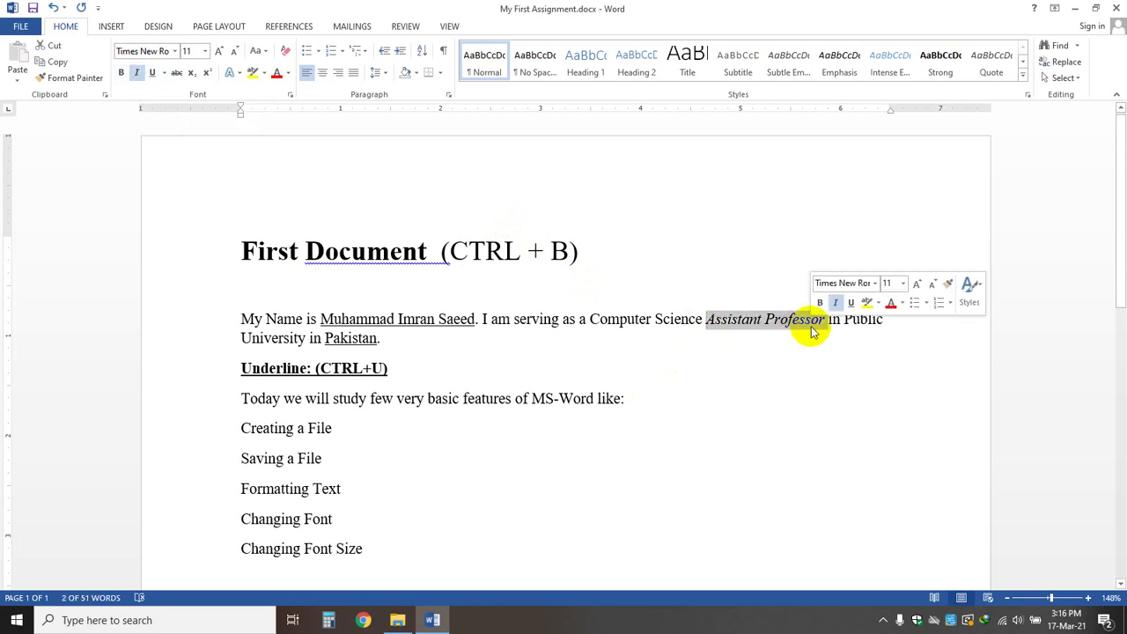
key("ctrl+i")
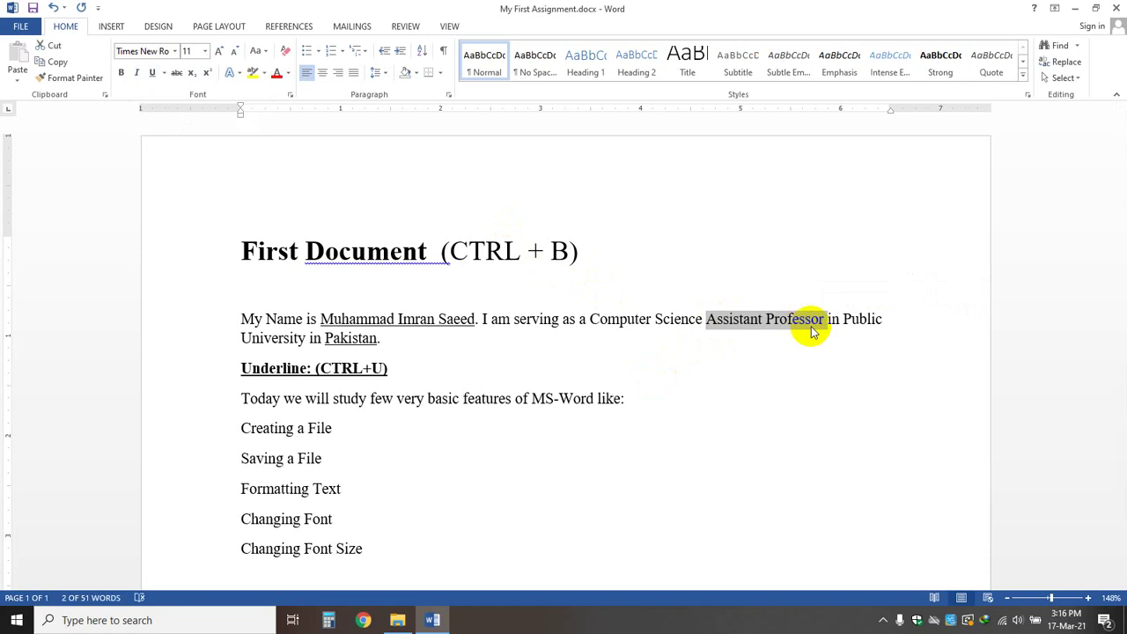
- Add the line "Italic: (CTRL + I)" directly below the "Underline: (CTRL+U)" line
left_click(443, 370)
key("Return")
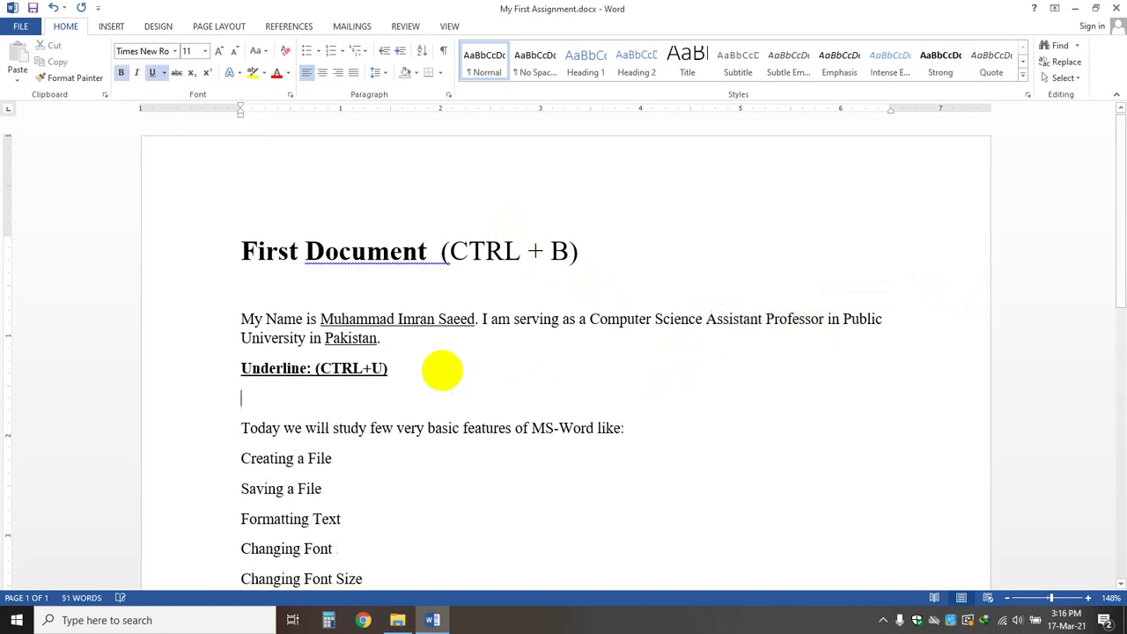
type("ITAL")
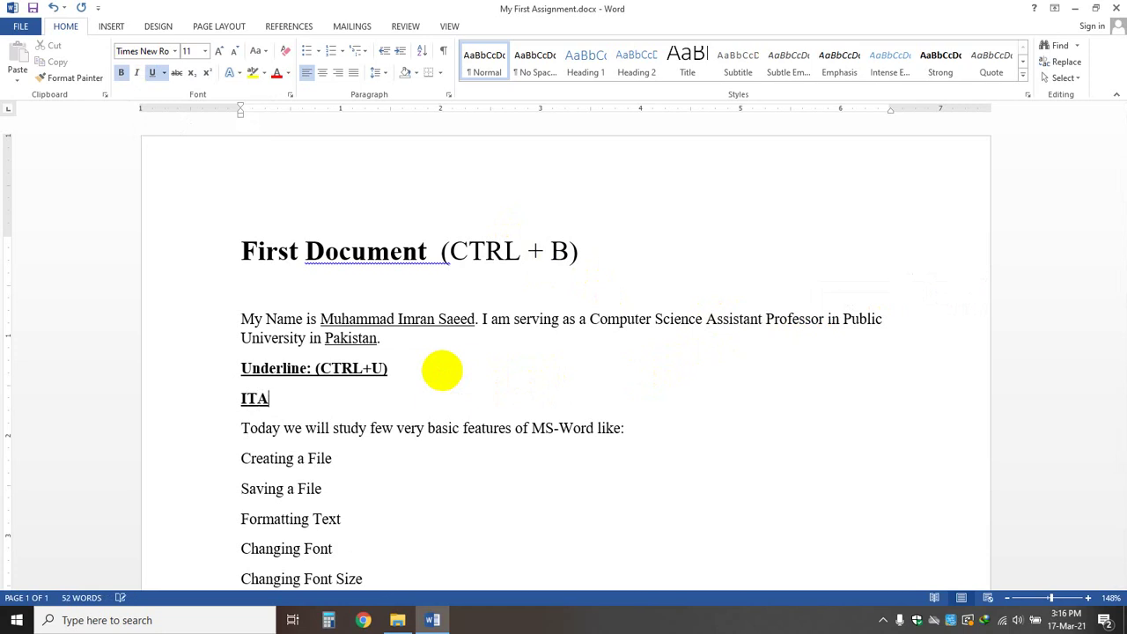
key("BackSpace")
key("BackSpace")
key("BackSpace")
type("talic: (CTRL ")
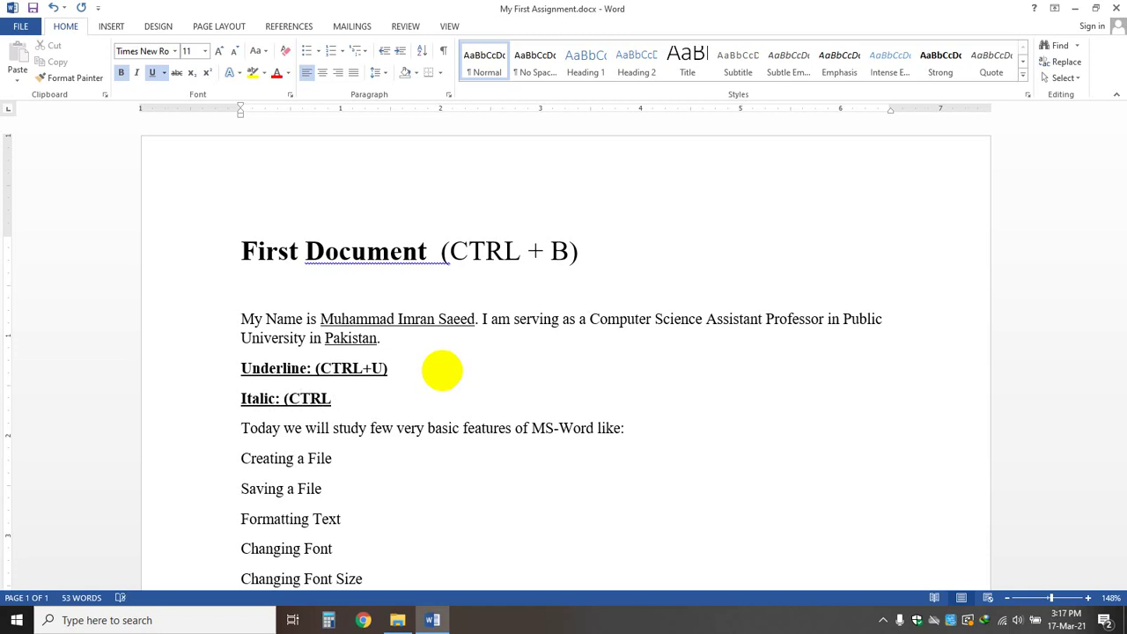
type("+ I")
- Insert an empty line above "Underline: (CTRL+U)" and delete "(CTRL + B)" from the "First Document" heading
left_click(241, 370)
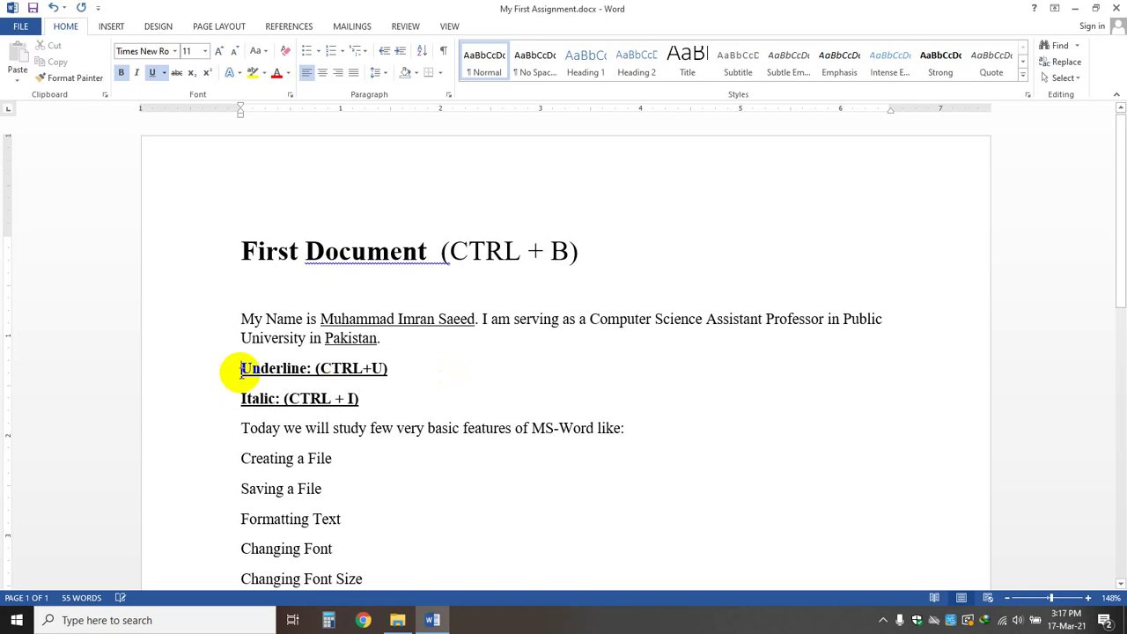
key("Return")
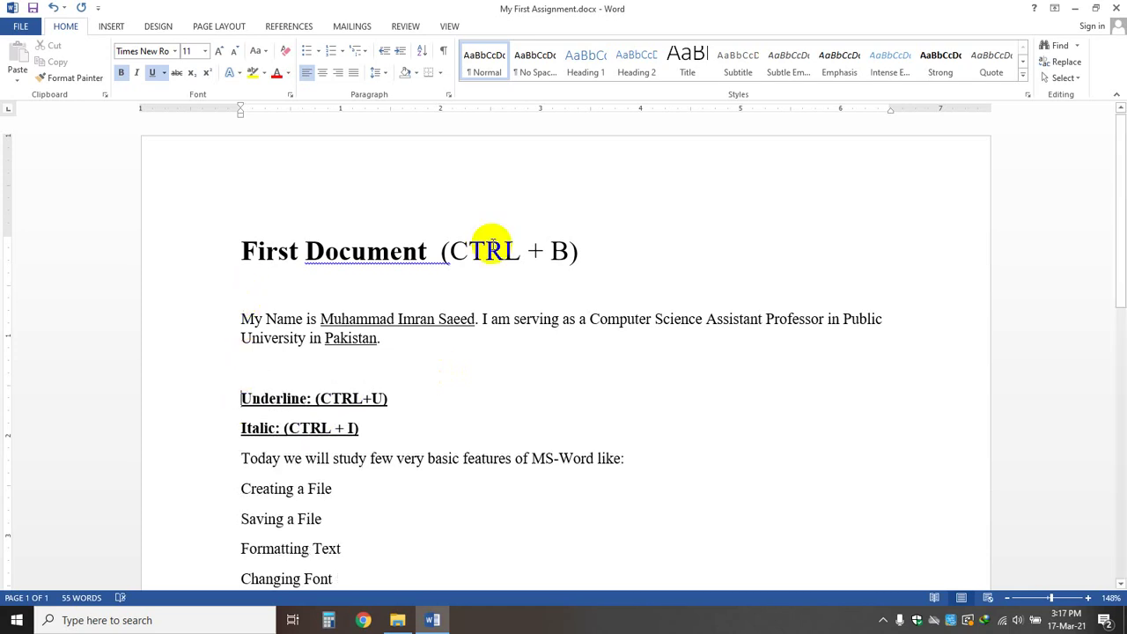
left_click_drag(437, 250, 589, 250)
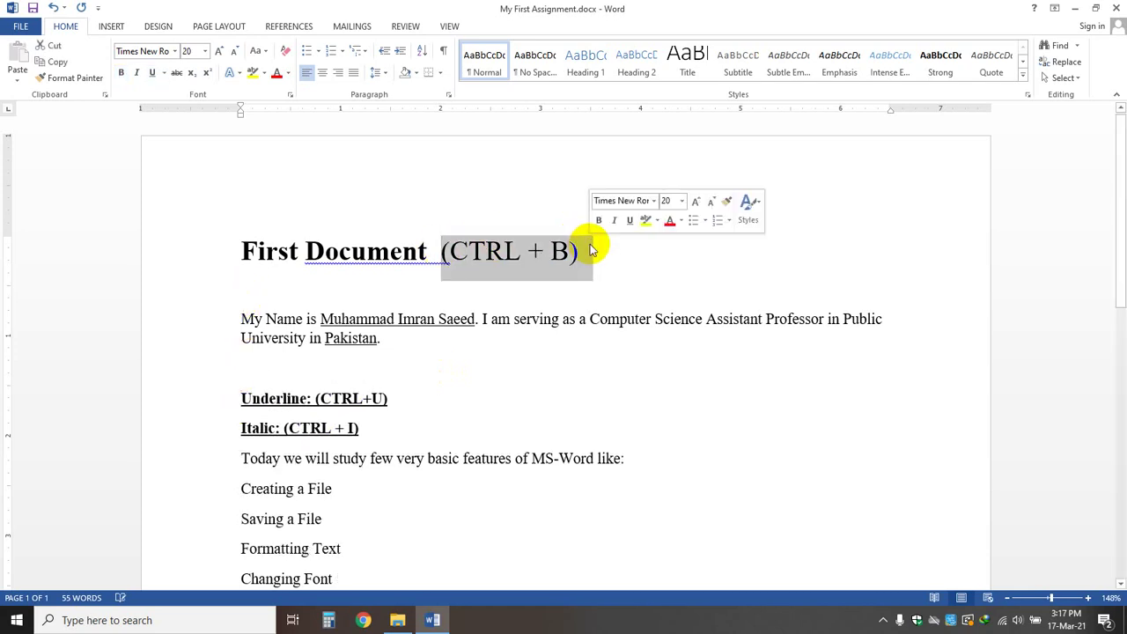
key("Delete")
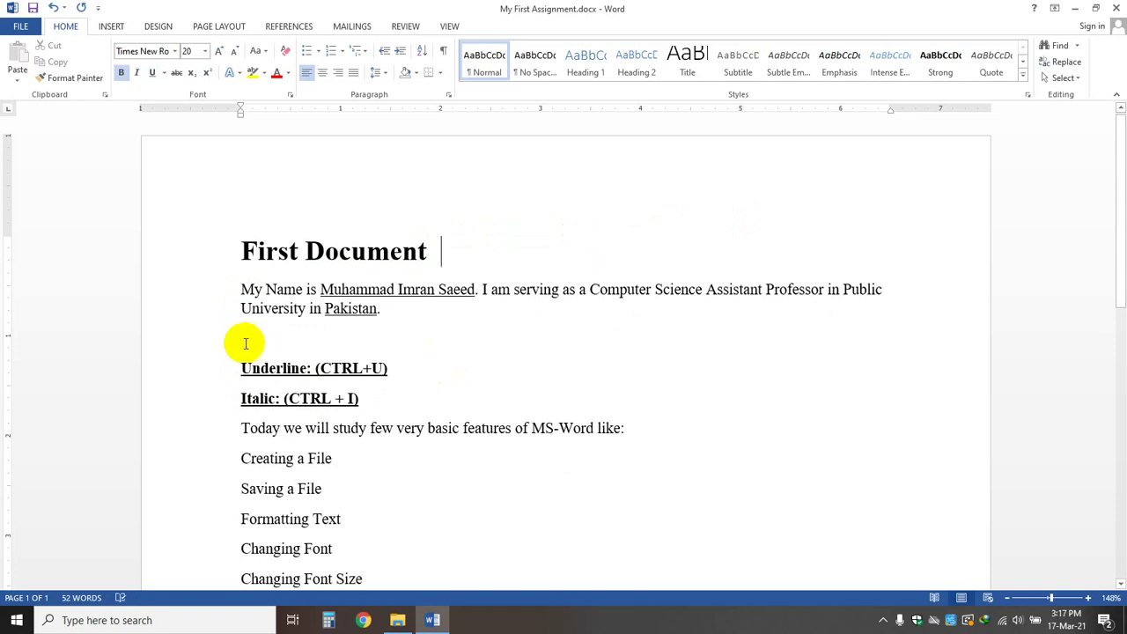
- Enter "Bold: (CTRL +B)" on the empty line above the "Underline: (CTRL+U)" line
left_click(246, 343)
type("BO")
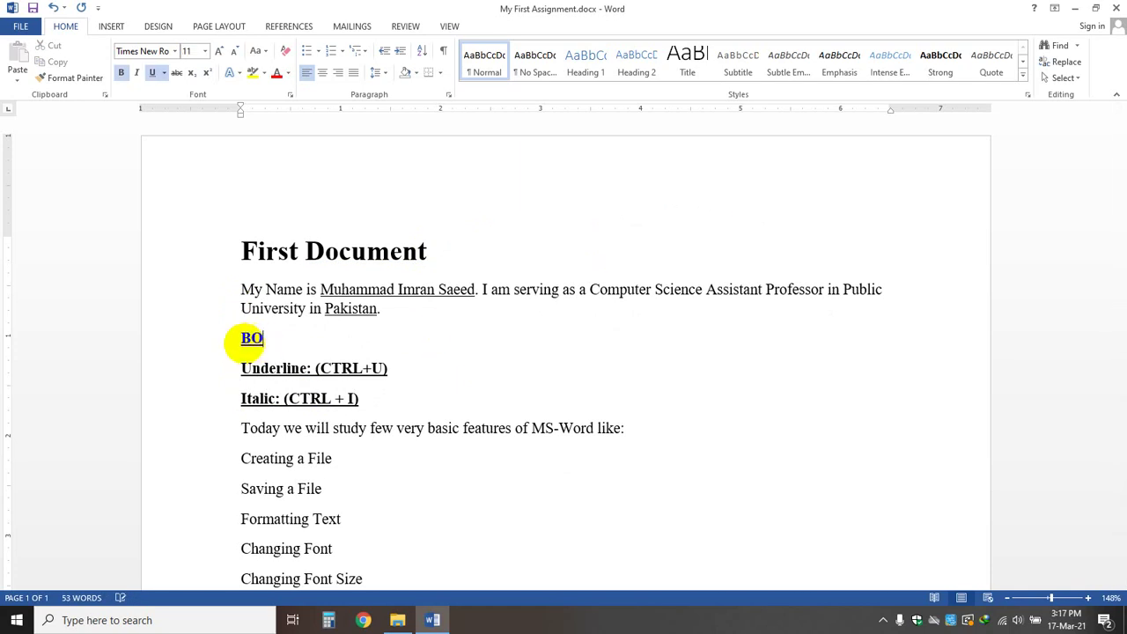
key("BackSpace")
type("old: (CTR")
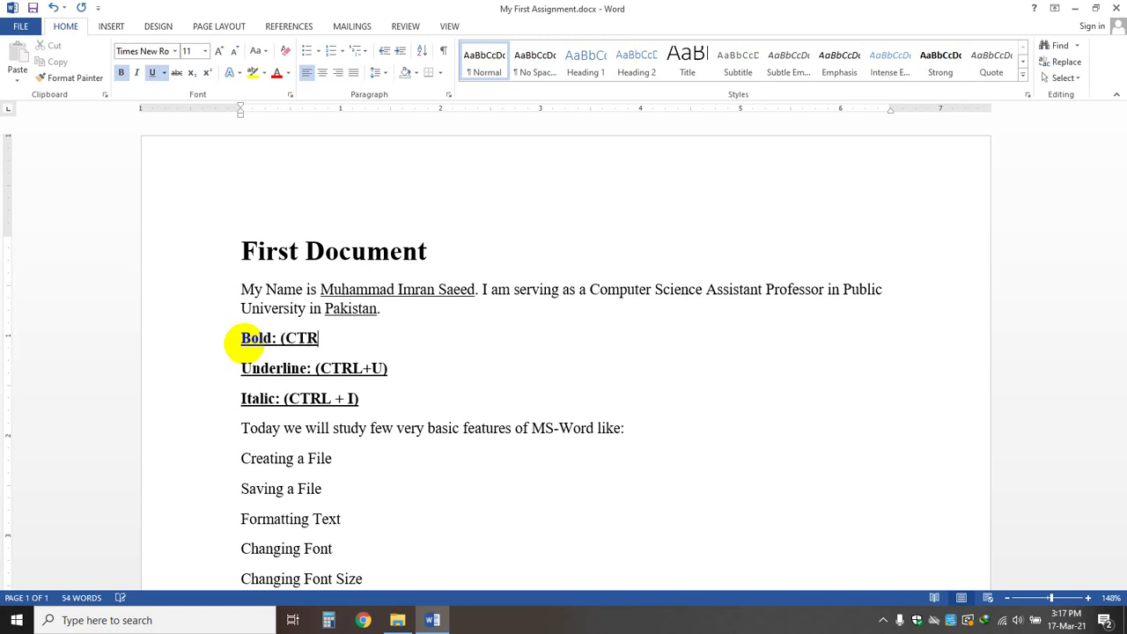
type("L +B)")
left_click(428, 403)
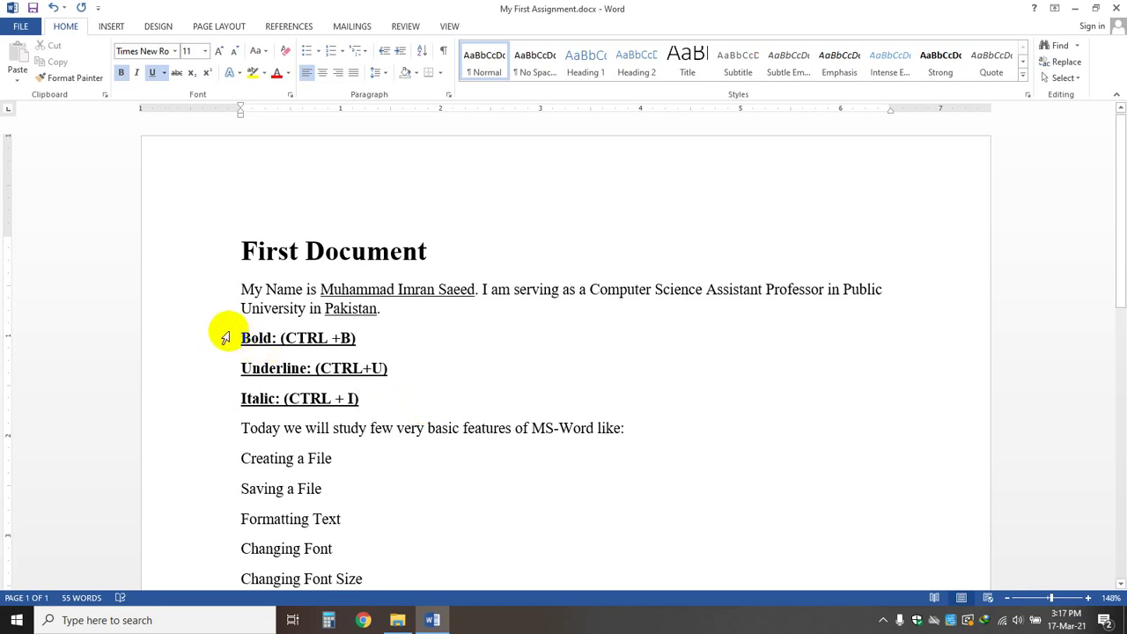
- Examine the three shortcut lines and the quick formatting options for the "First Document" heading, including the font colour palette
left_click_drag(221, 340, 219, 398)
left_click(529, 325)
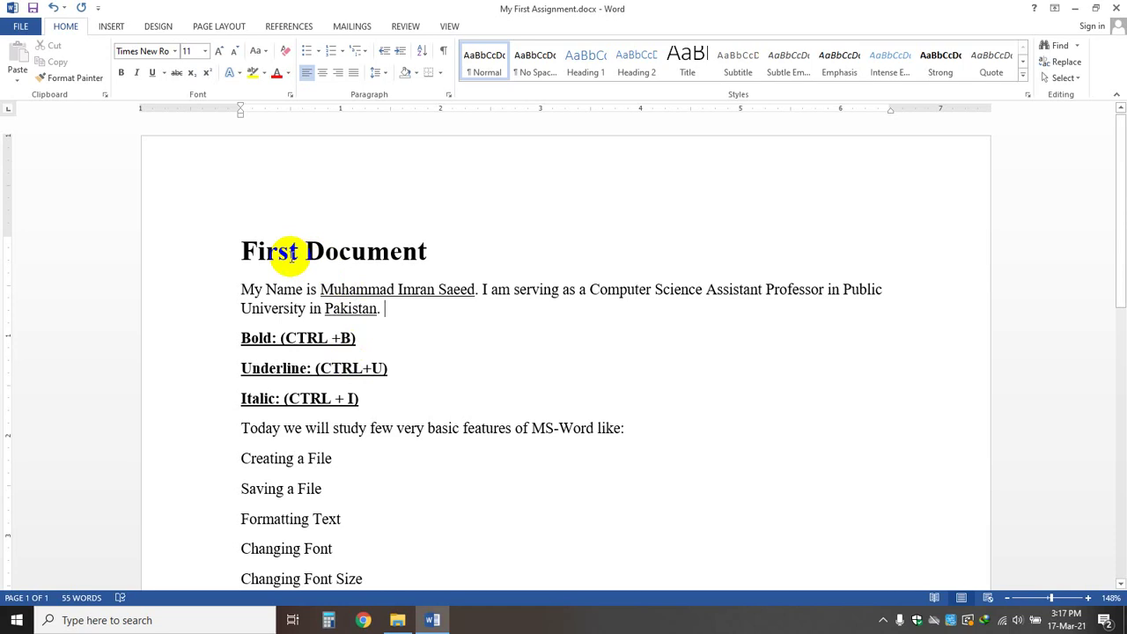
left_click_drag(247, 251, 388, 255)
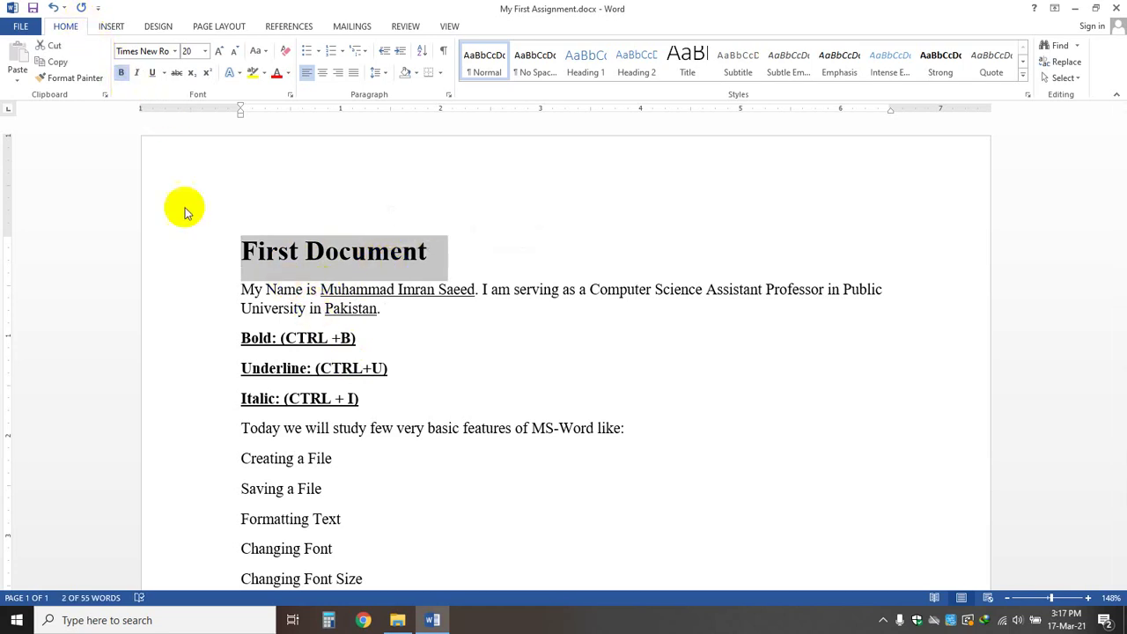
left_click(333, 255)
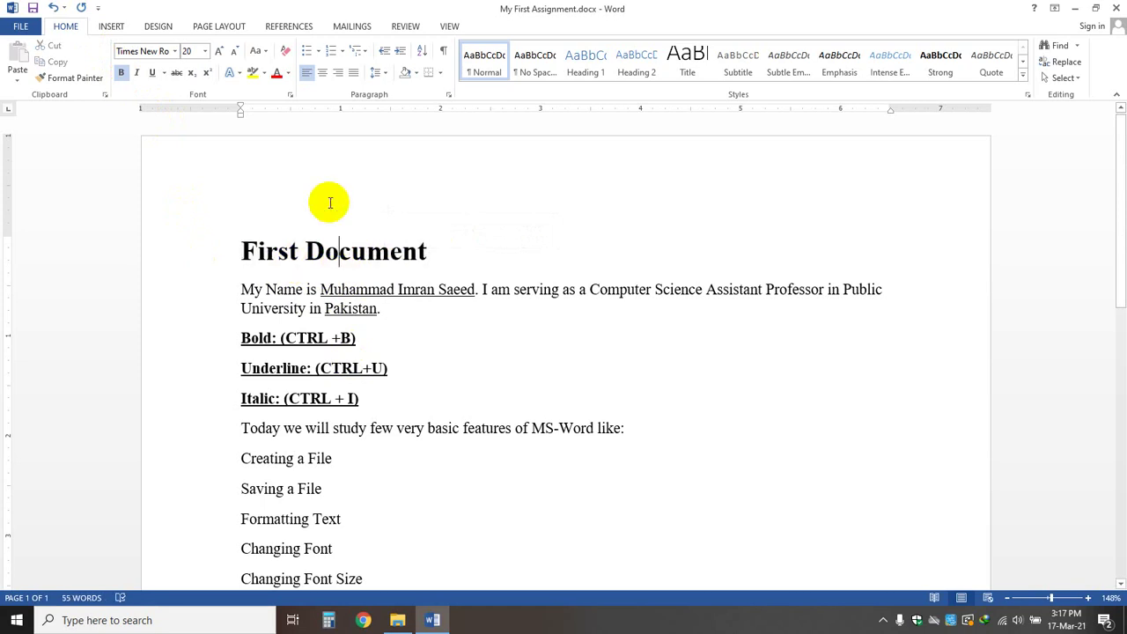
left_click_drag(241, 253, 402, 253)
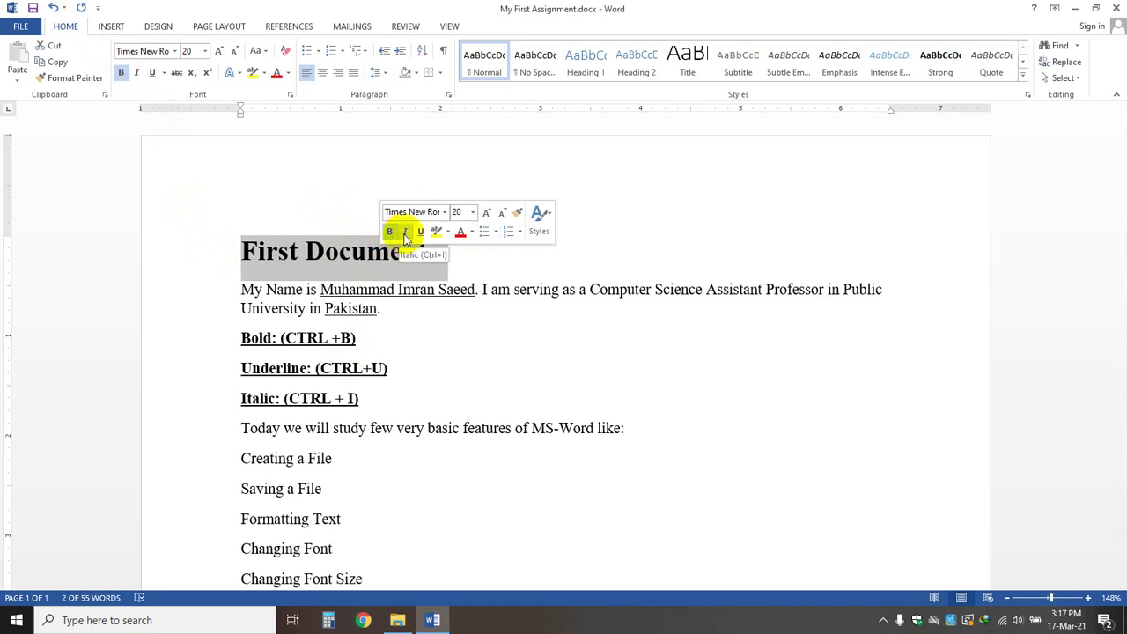
left_click(473, 233)
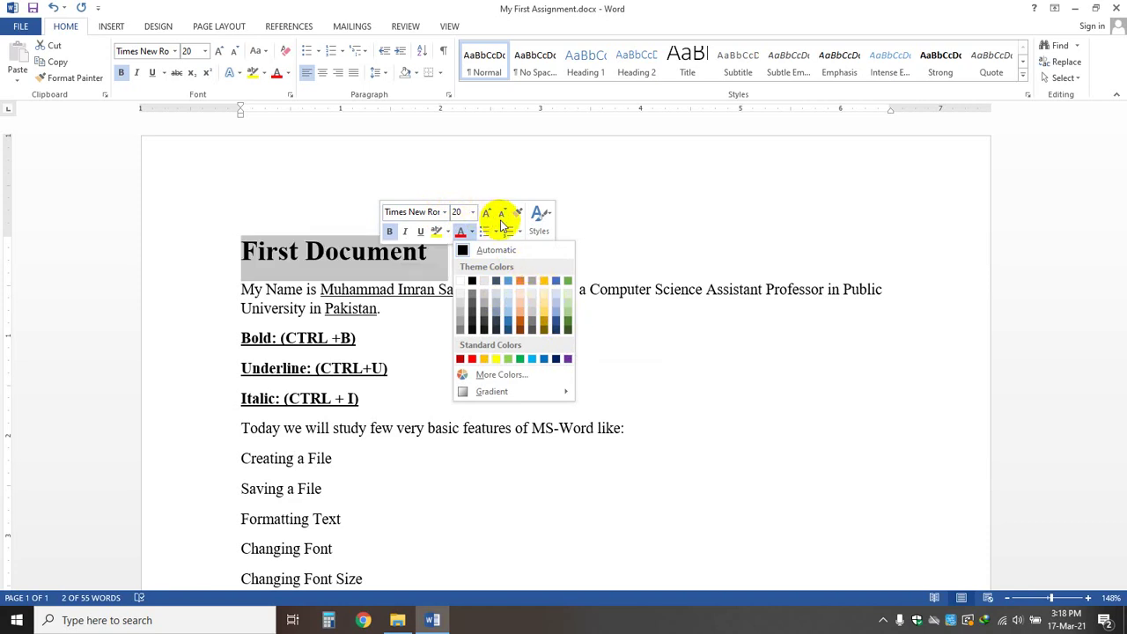
left_click(648, 212)
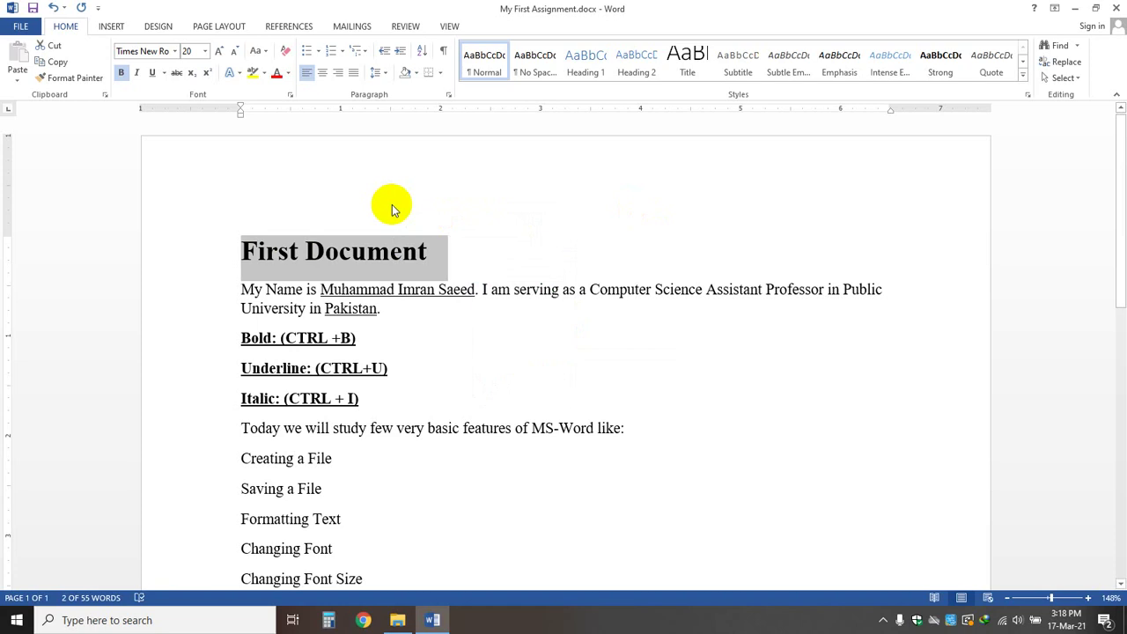
left_click(339, 252)
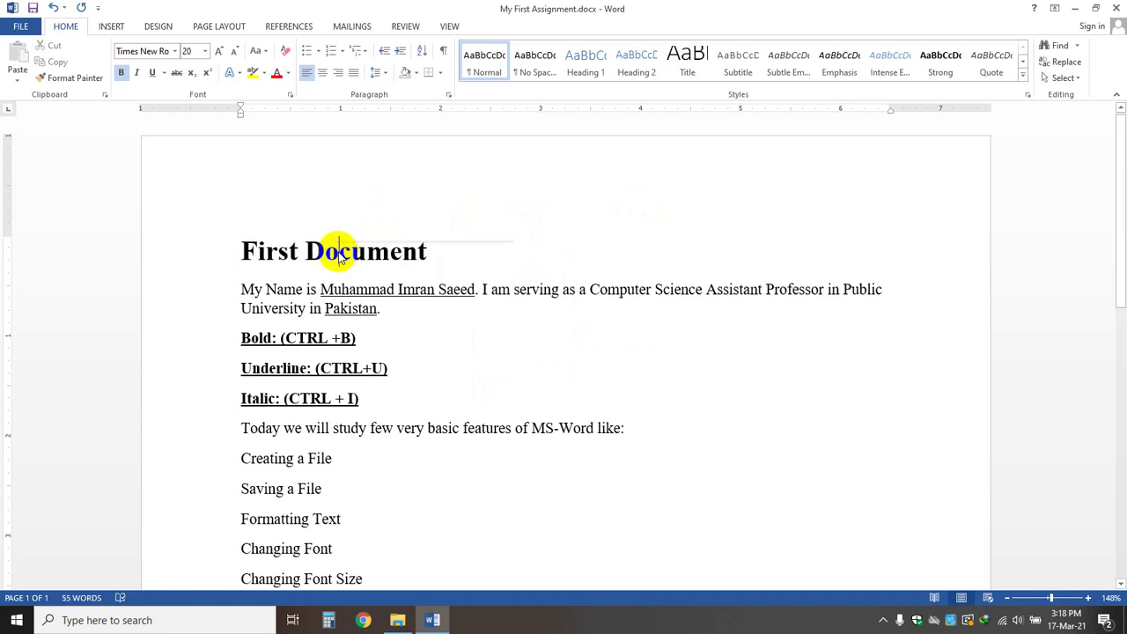
- Shrink the font of the whole "First Document" heading step by step to size 14
triple_click(339, 253)
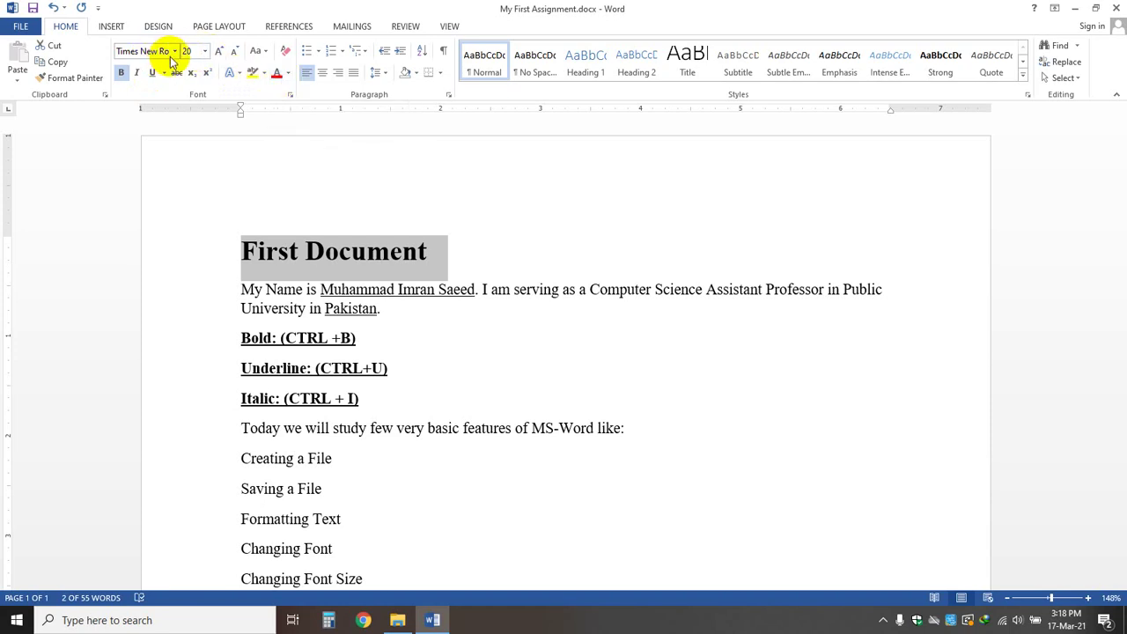
left_click(237, 53)
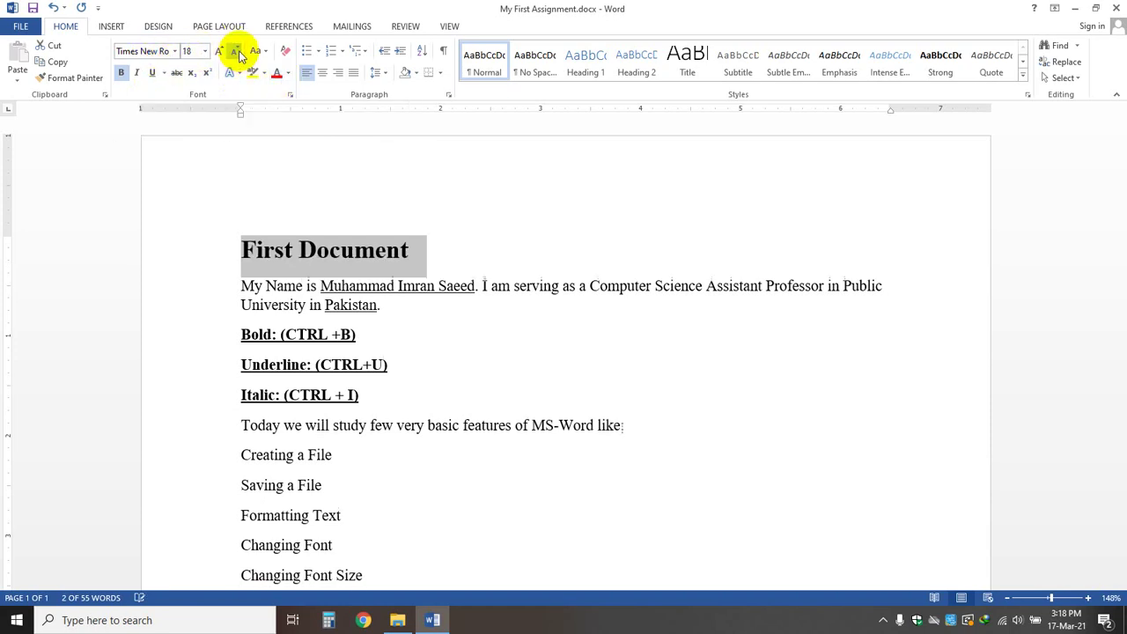
left_click(237, 53)
left_click(236, 51)
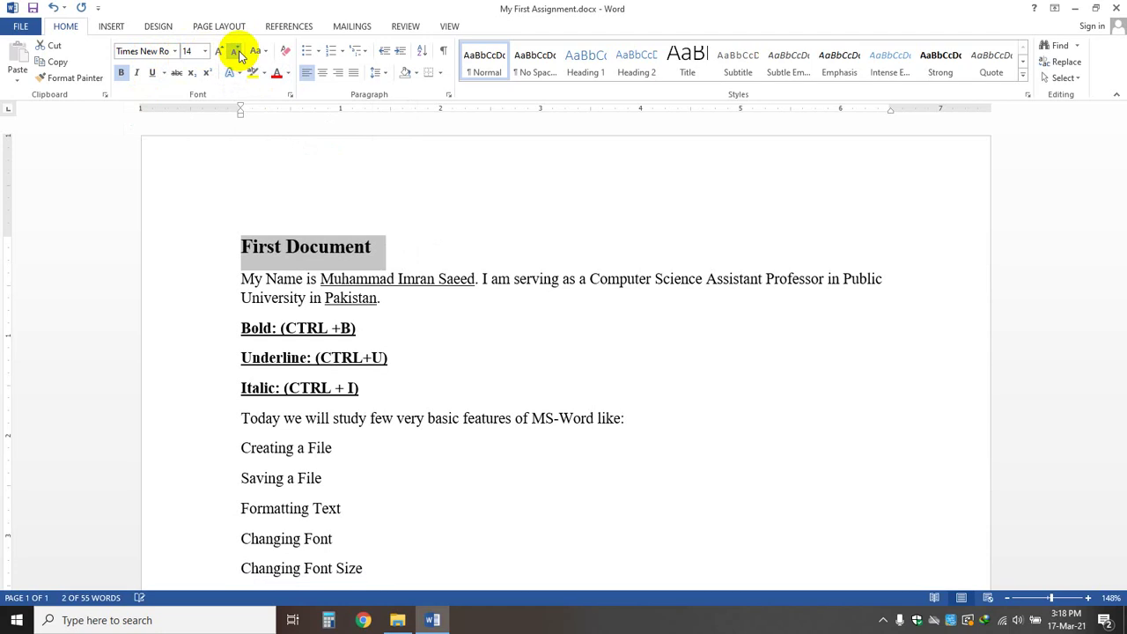
- Grow the font of the "First Document" heading step by step to size 22
left_click(221, 53)
left_click(220, 53)
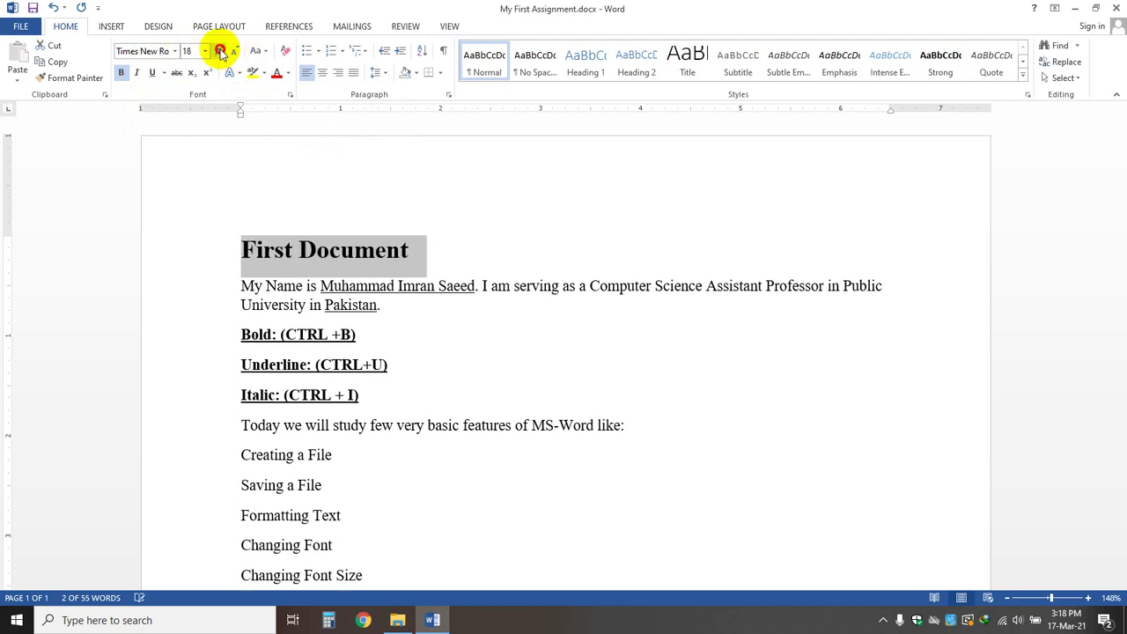
left_click(220, 52)
left_click(220, 52)
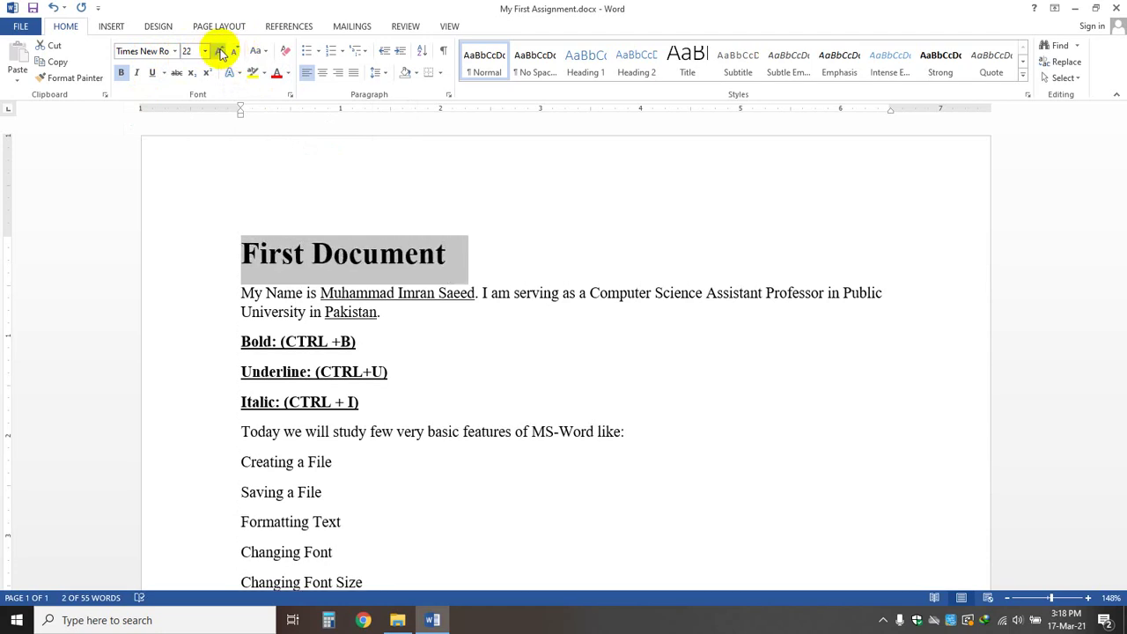
left_click(363, 165)
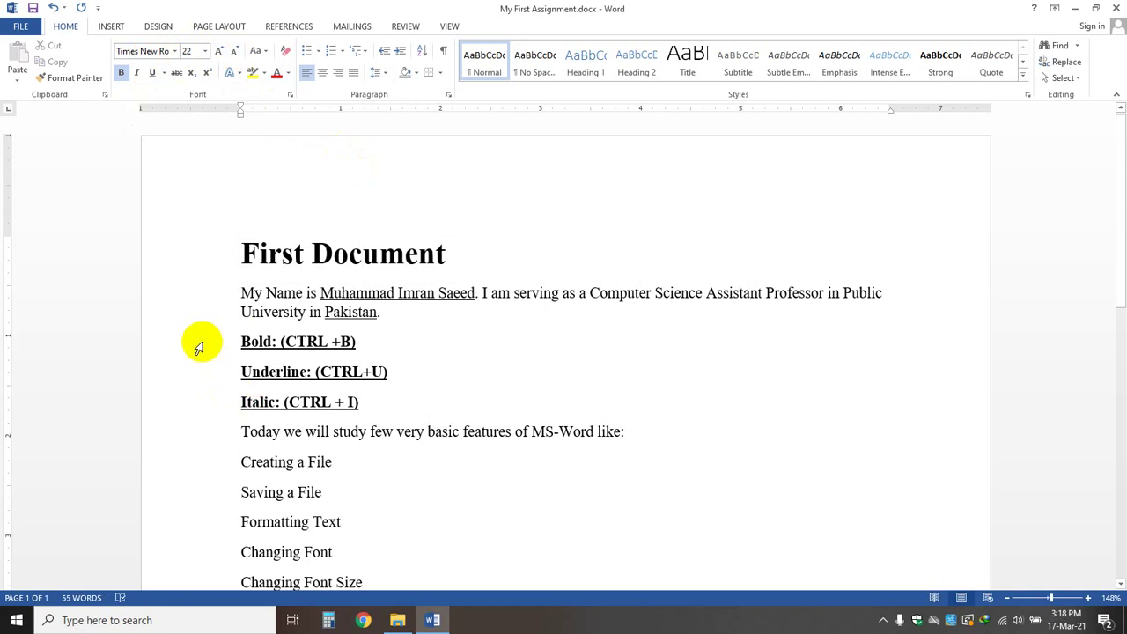
left_click_drag(199, 347, 202, 400)
left_click(413, 333)
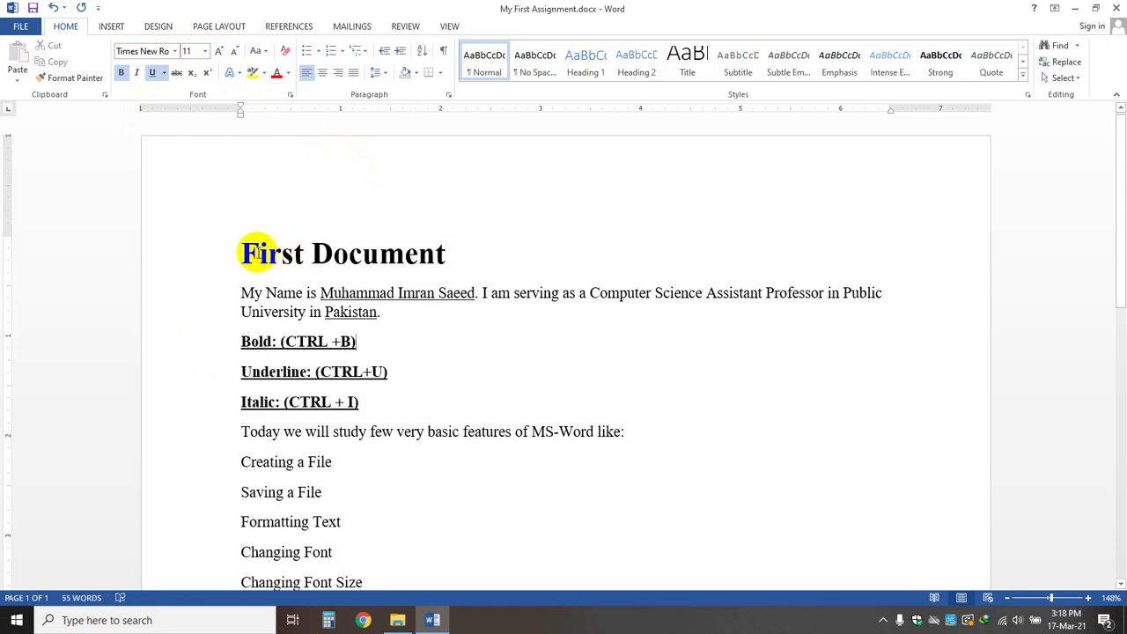
left_click_drag(245, 253, 443, 259)
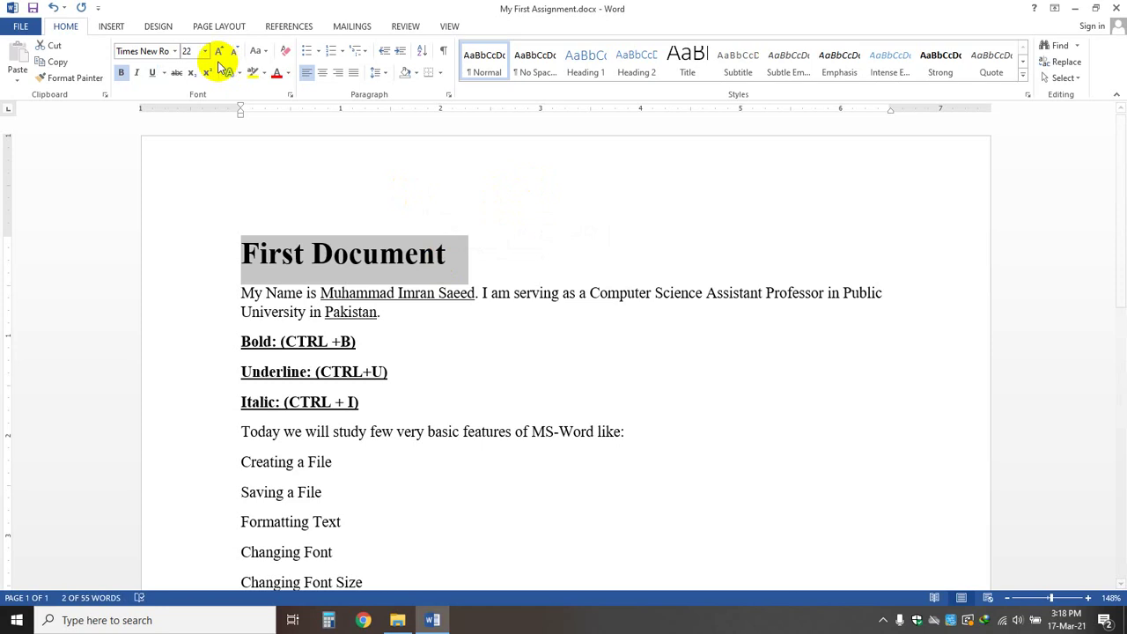
left_click(394, 280)
double_click(375, 262)
left_click(374, 262)
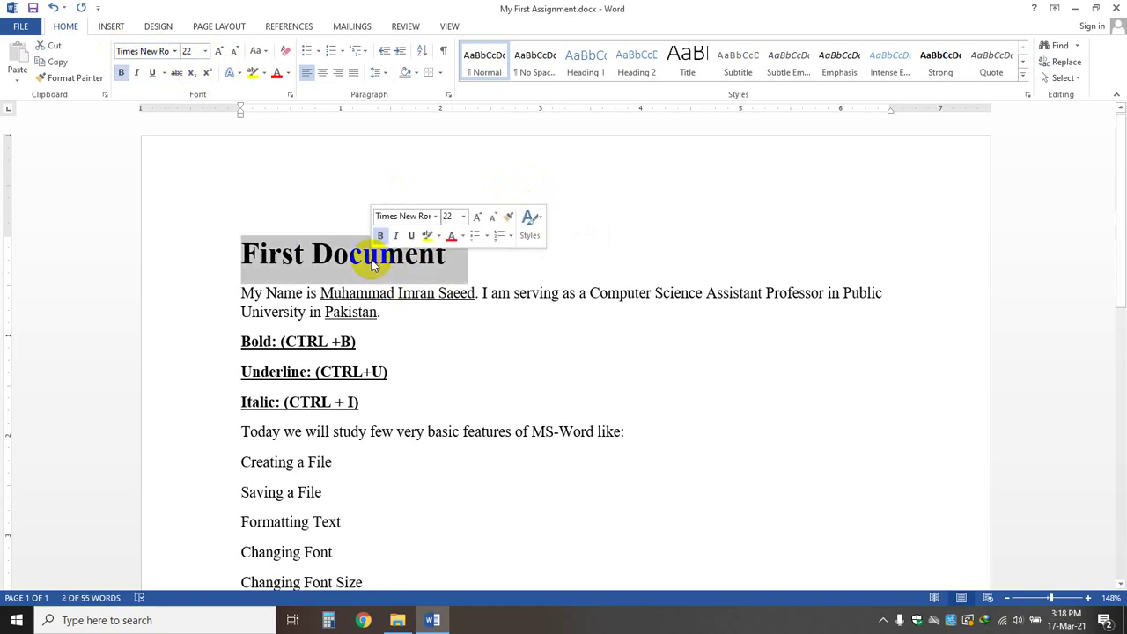
left_click(604, 324)
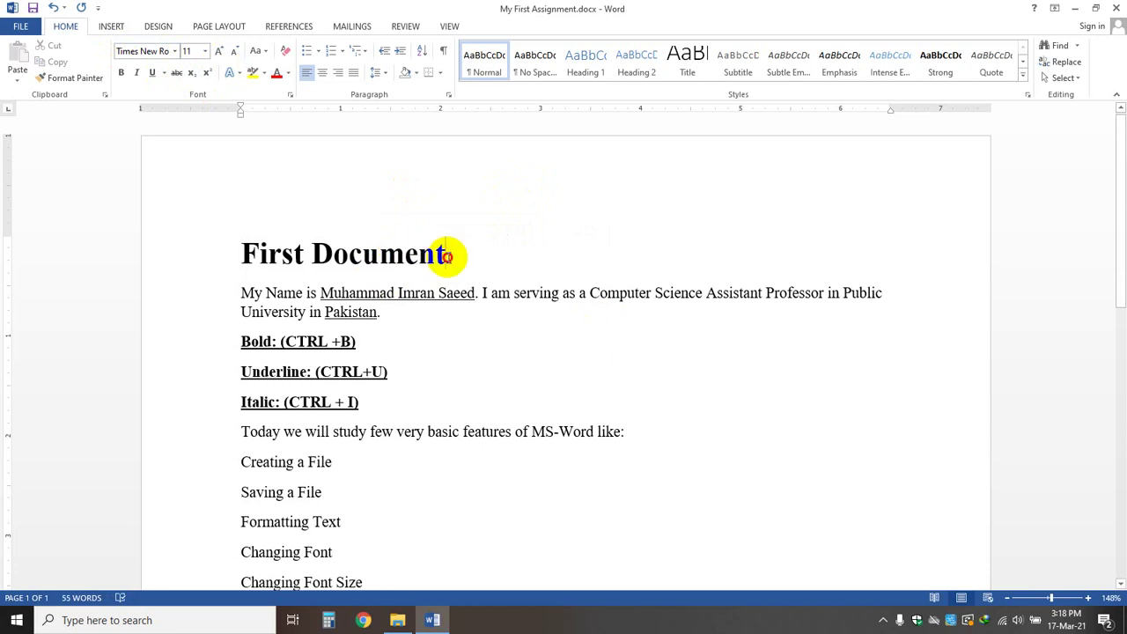
- Try center, right and left alignment in turn on the "First Document" heading, finishing with right alignment
left_click_drag(447, 255, 242, 254)
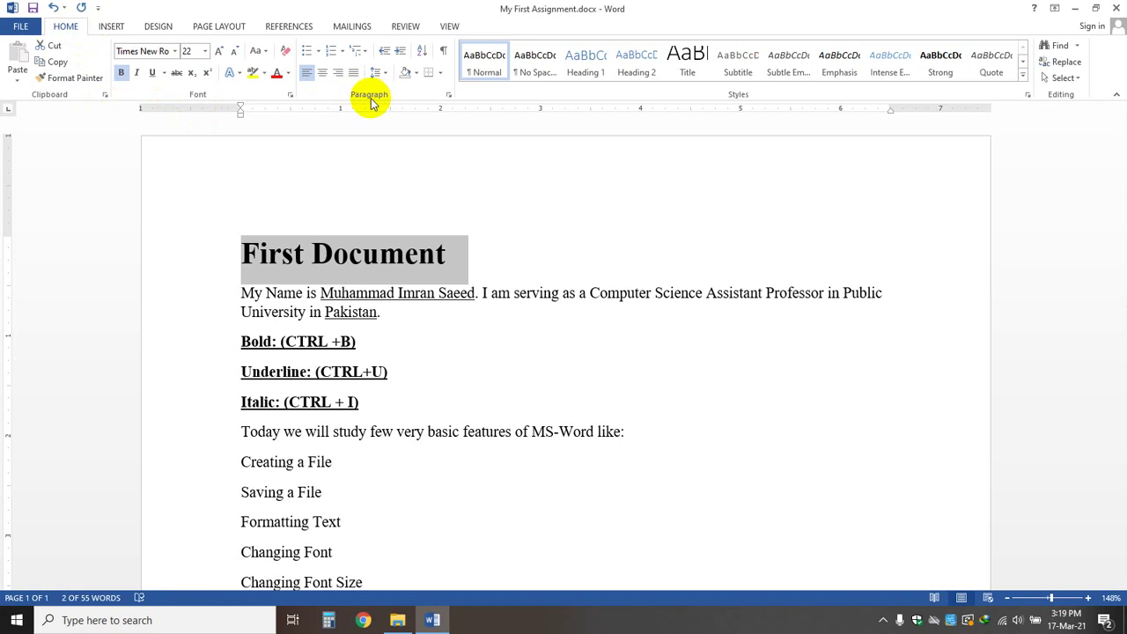
left_click(322, 76)
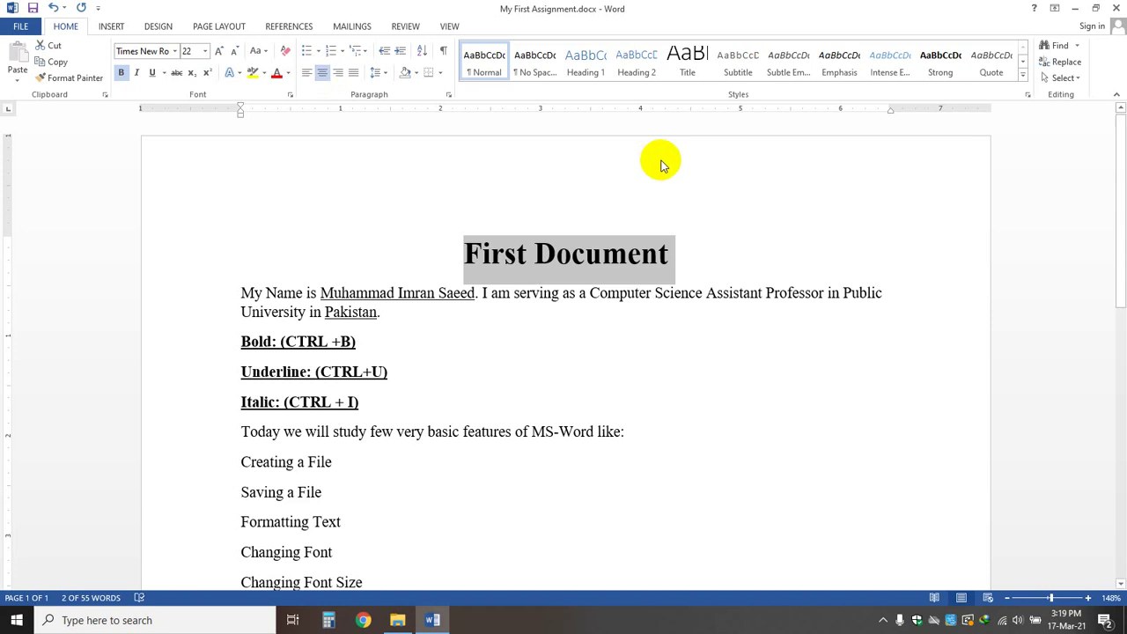
left_click(339, 74)
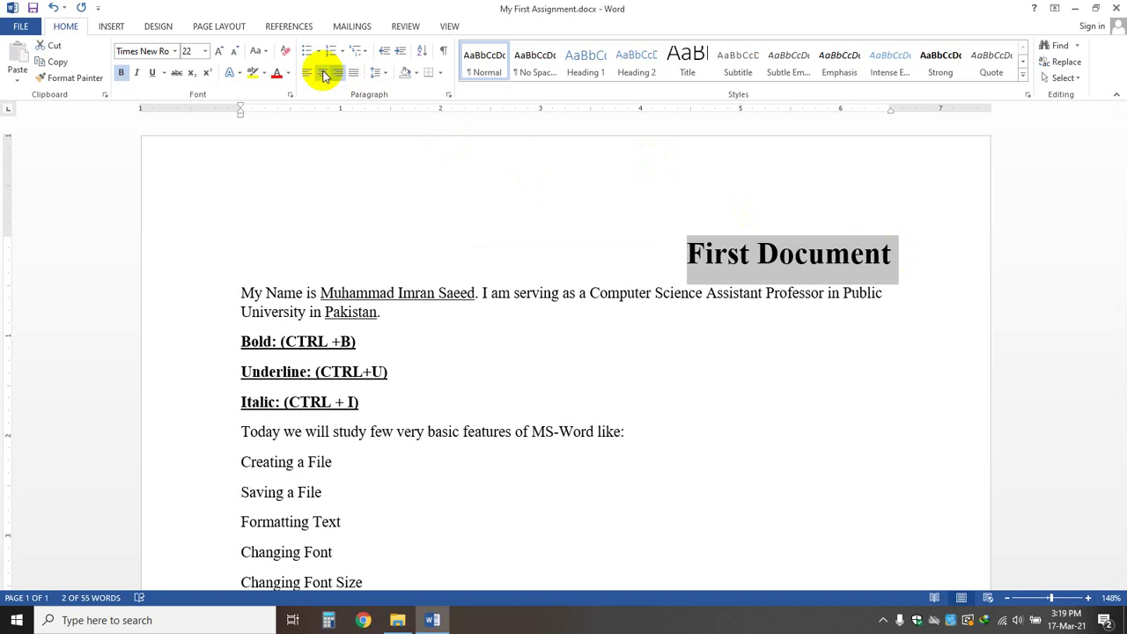
left_click(323, 74)
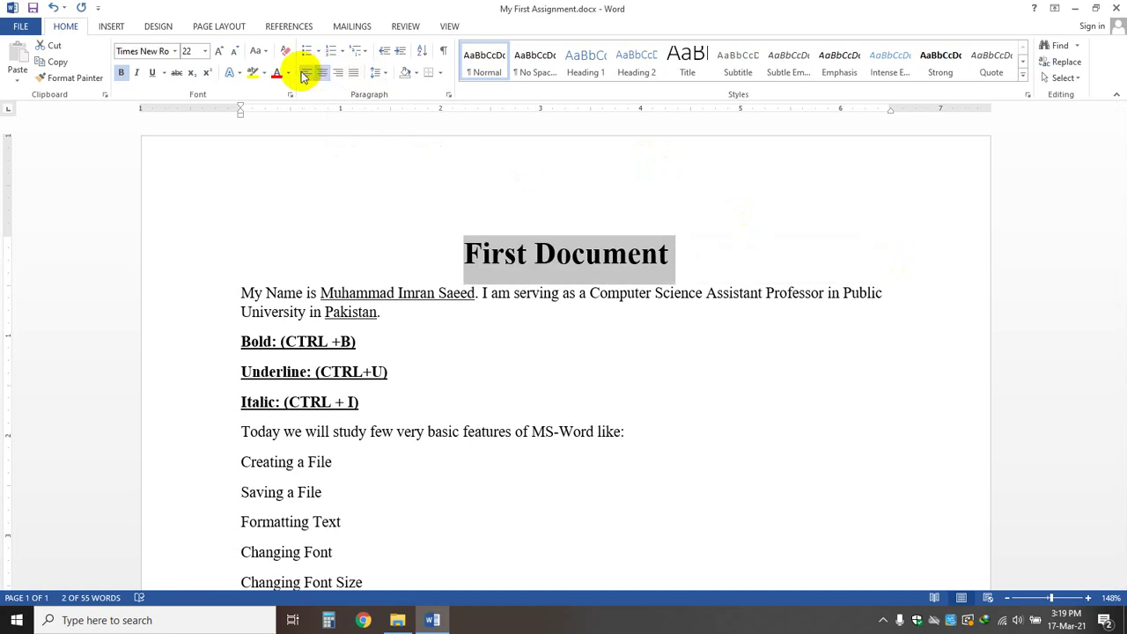
left_click(305, 74)
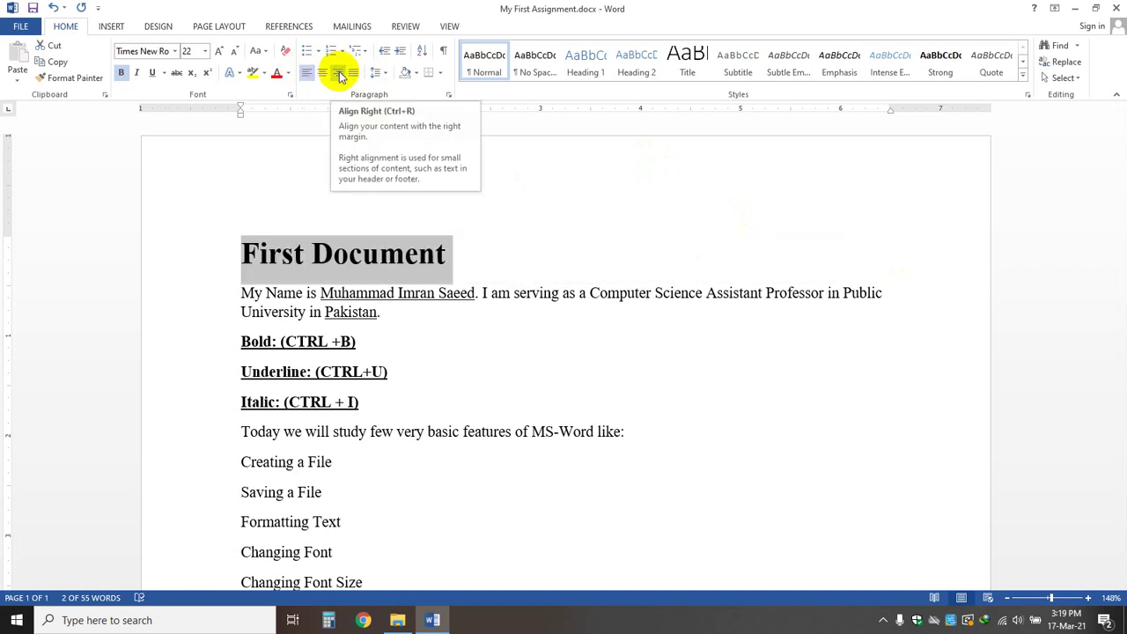
left_click(339, 73)
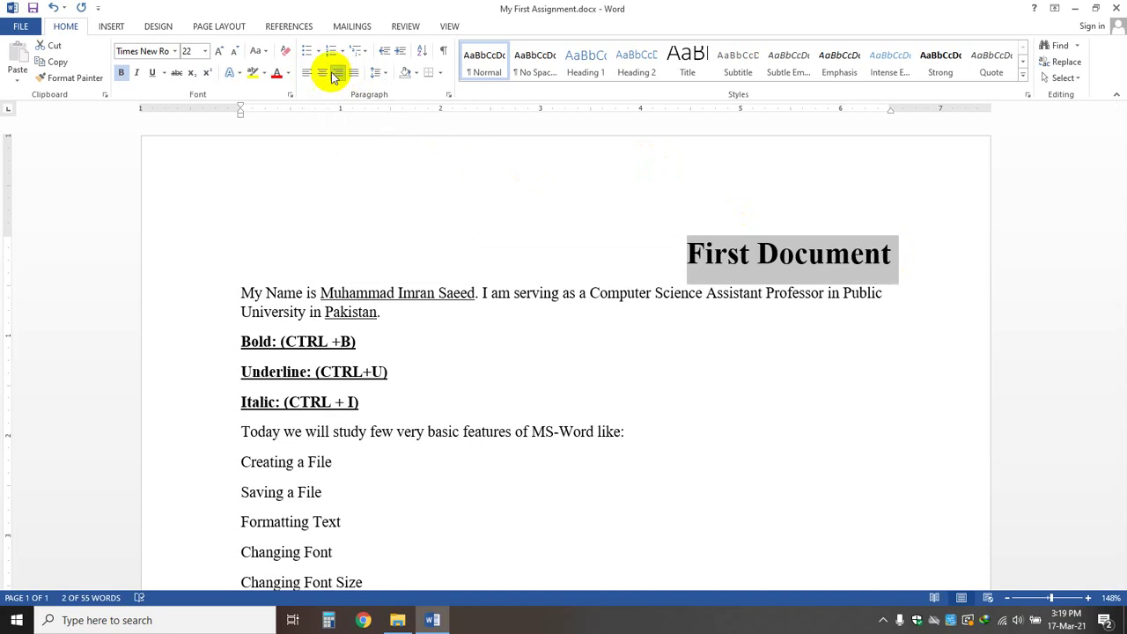
left_click(322, 73)
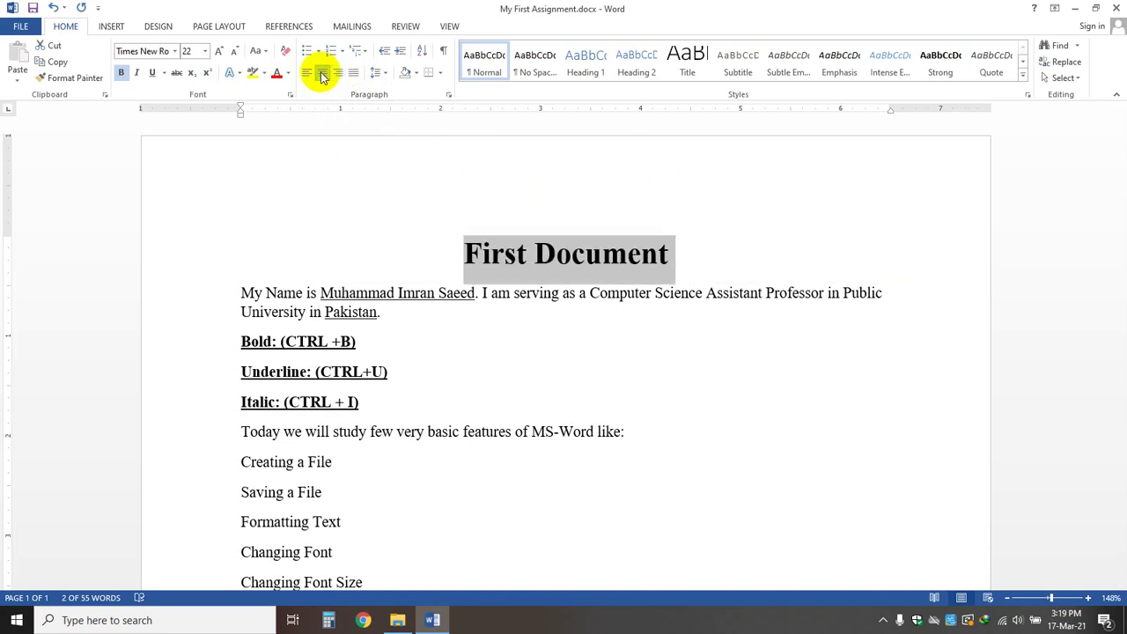
left_click(308, 75)
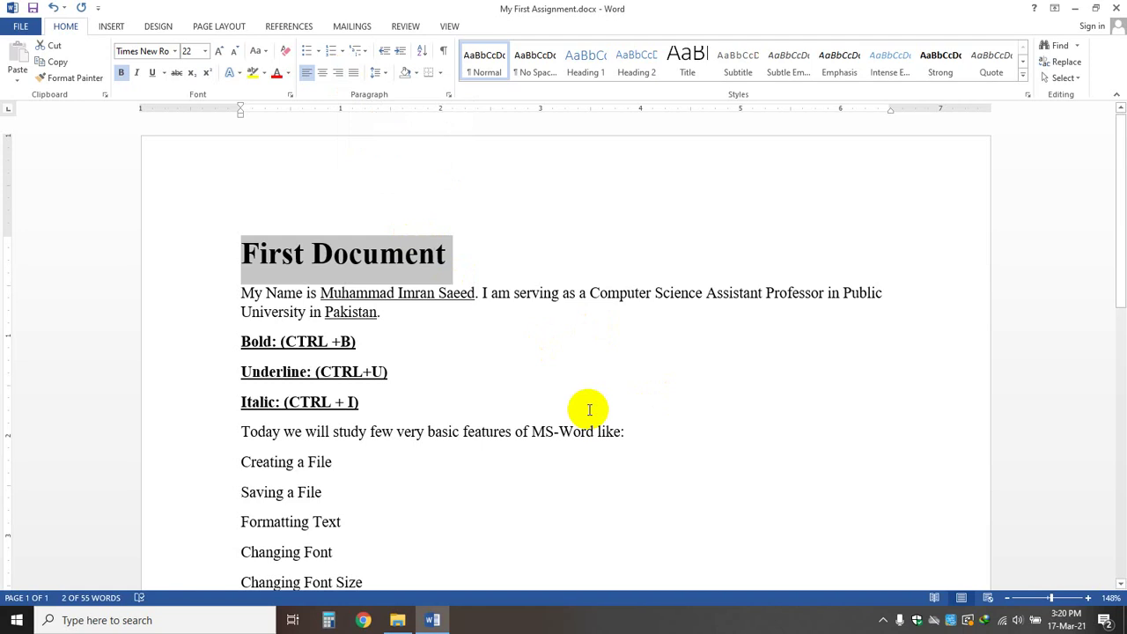
key("ctrl+r")
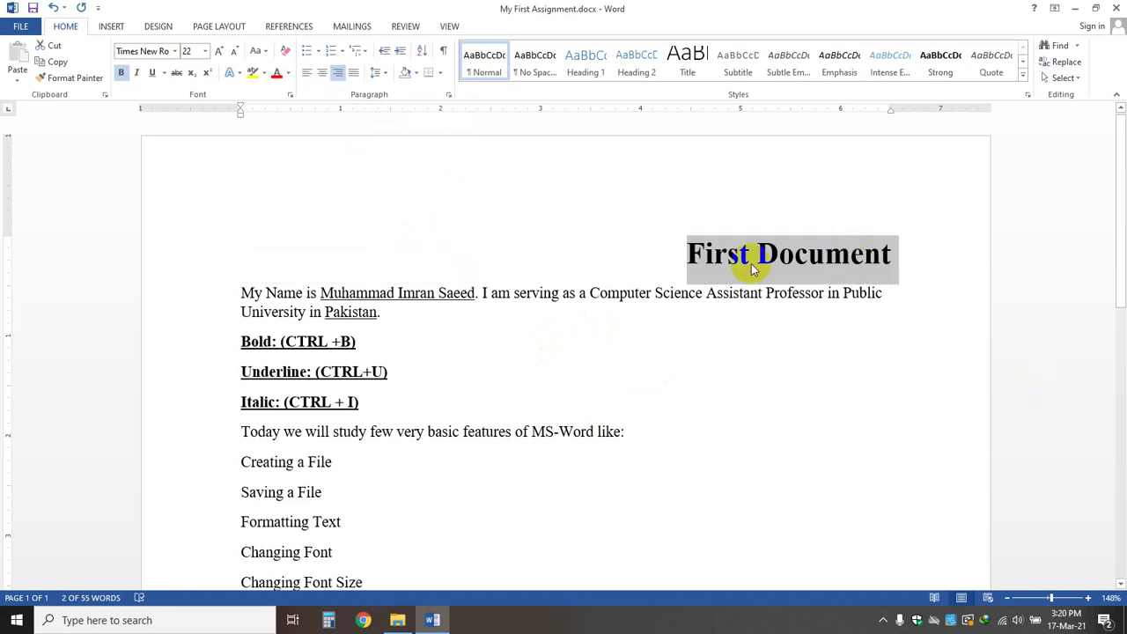
- Add the line "Right Aligned (CTRL + R)" below the "Italic: (CTRL + I)" line
left_click(375, 402)
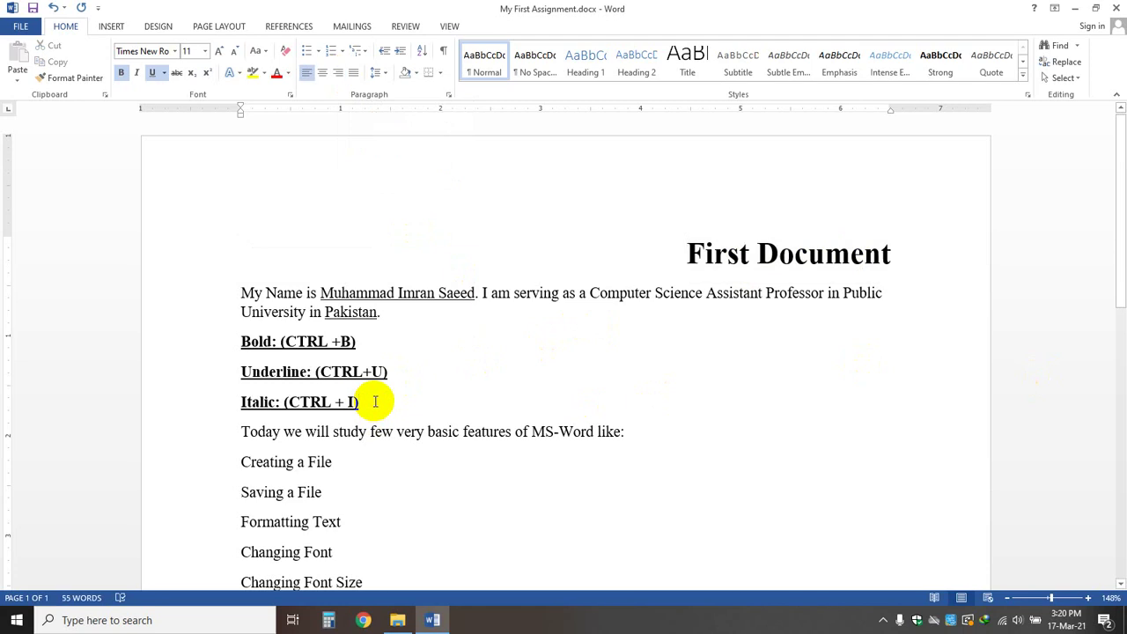
key("Return")
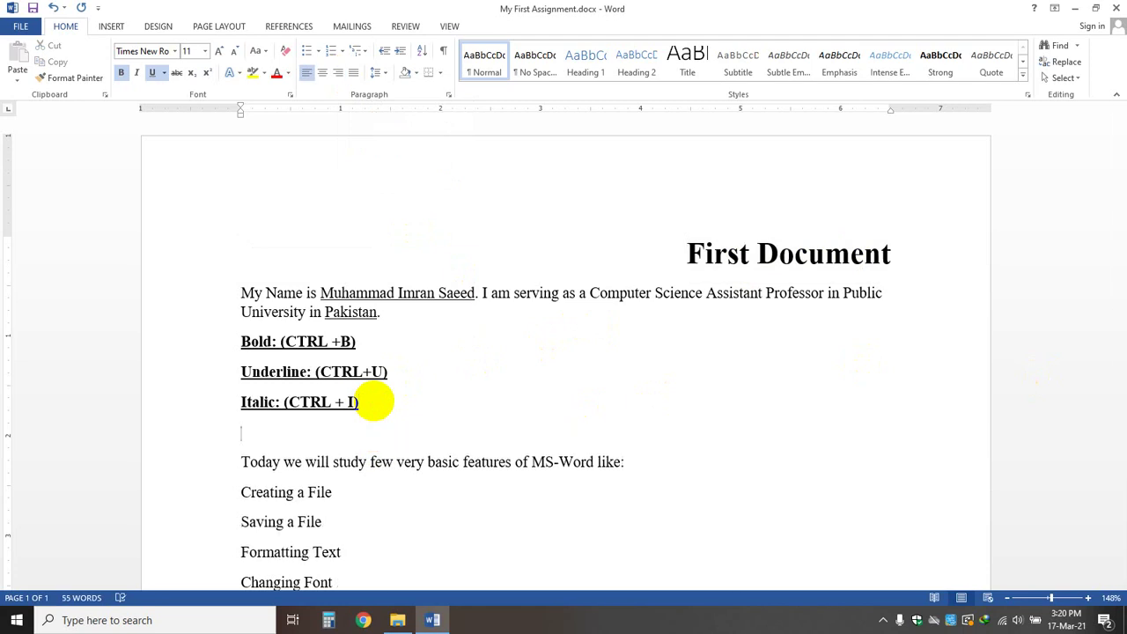
type("Right Ali")
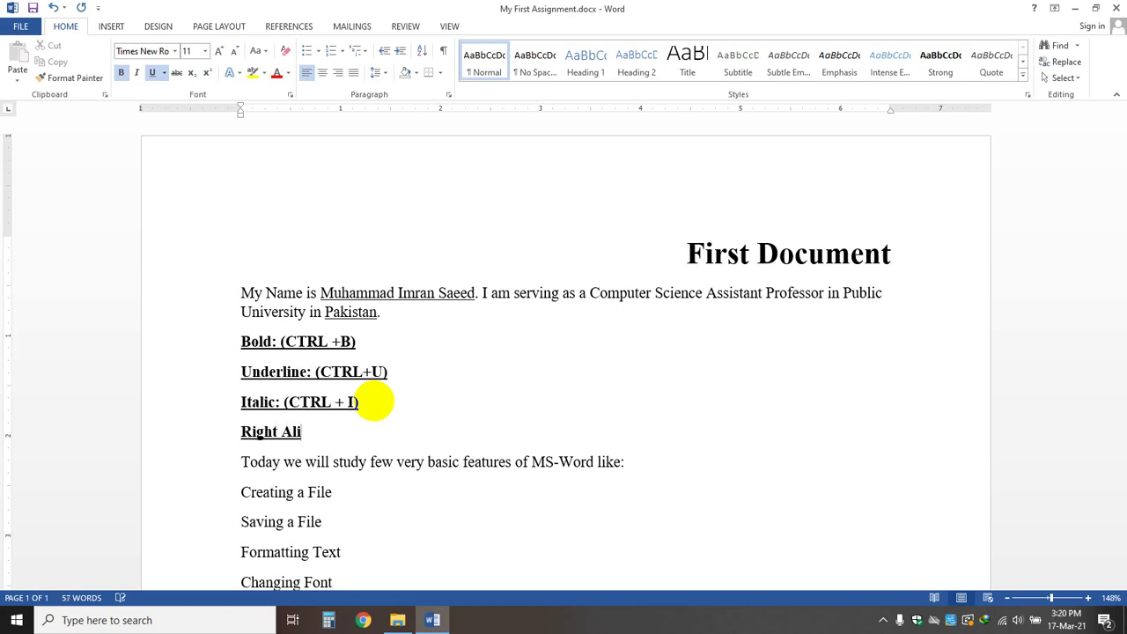
type("gned (CTRL ")
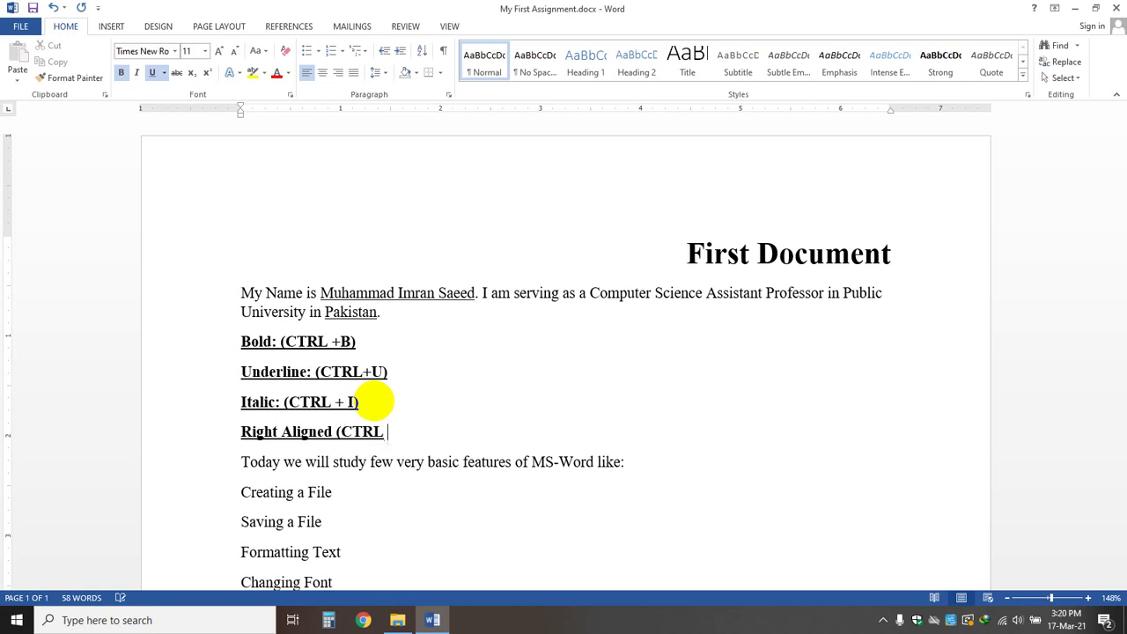
type("+ R)")
- Add the line "Center Aligned (CTRL+E)" below the "Right Aligned (CTRL + R)" line
key("Return")
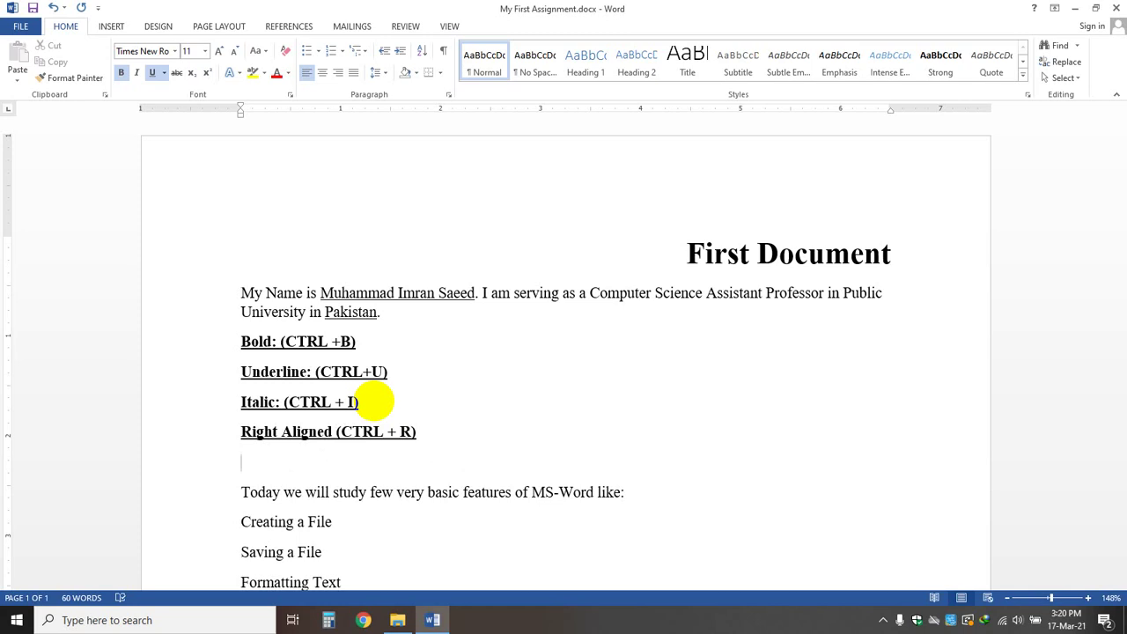
type("Center Ali")
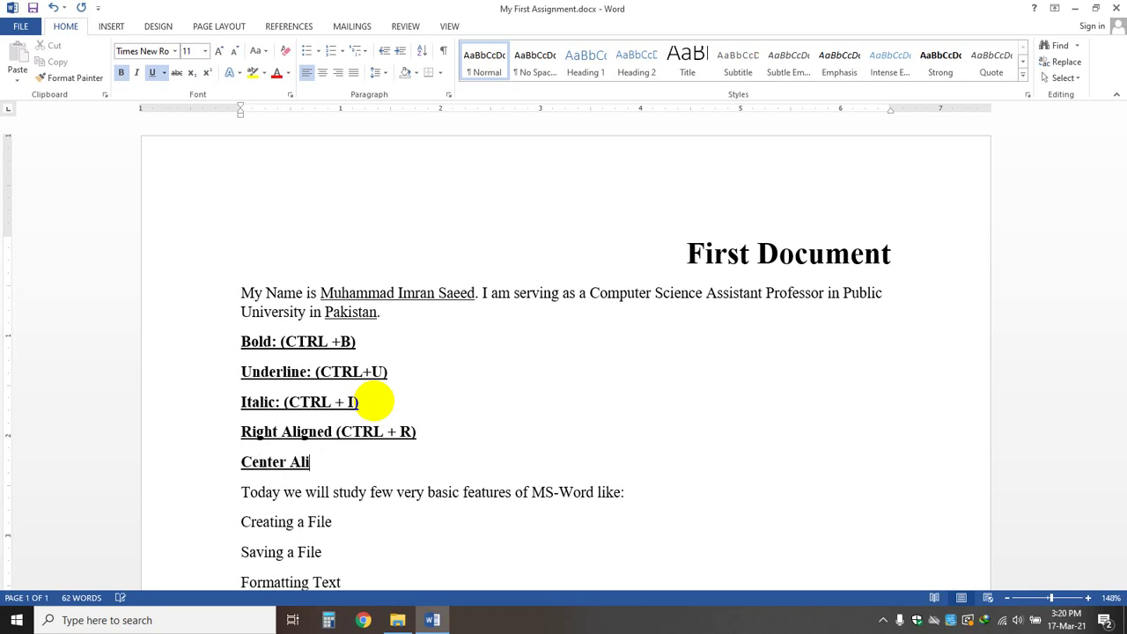
type("gned (CTRL")
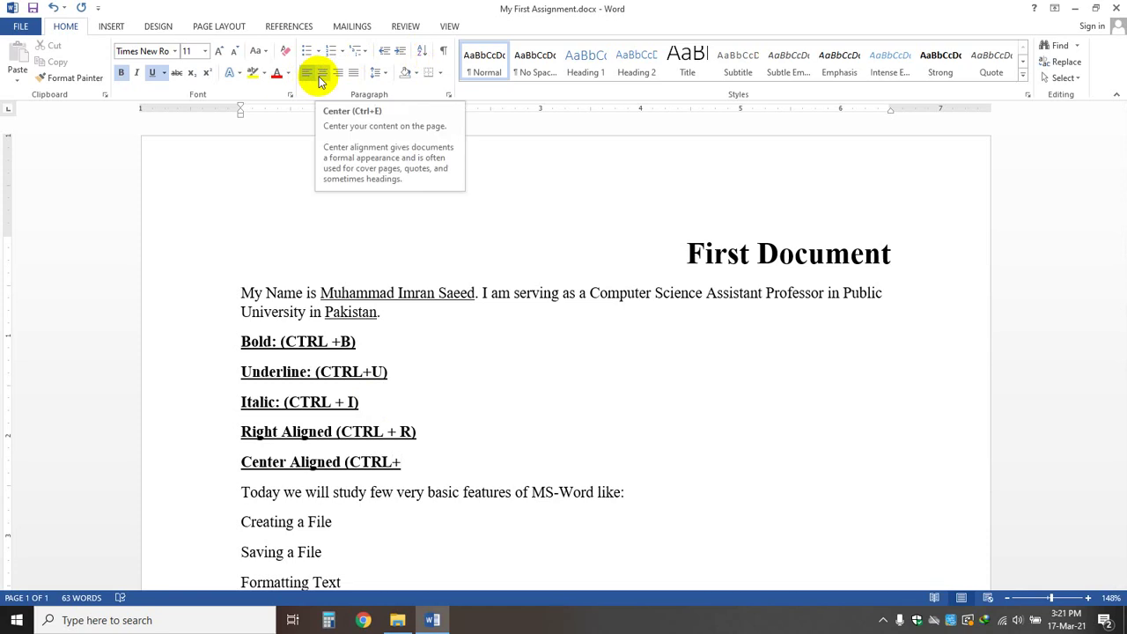
type("+")
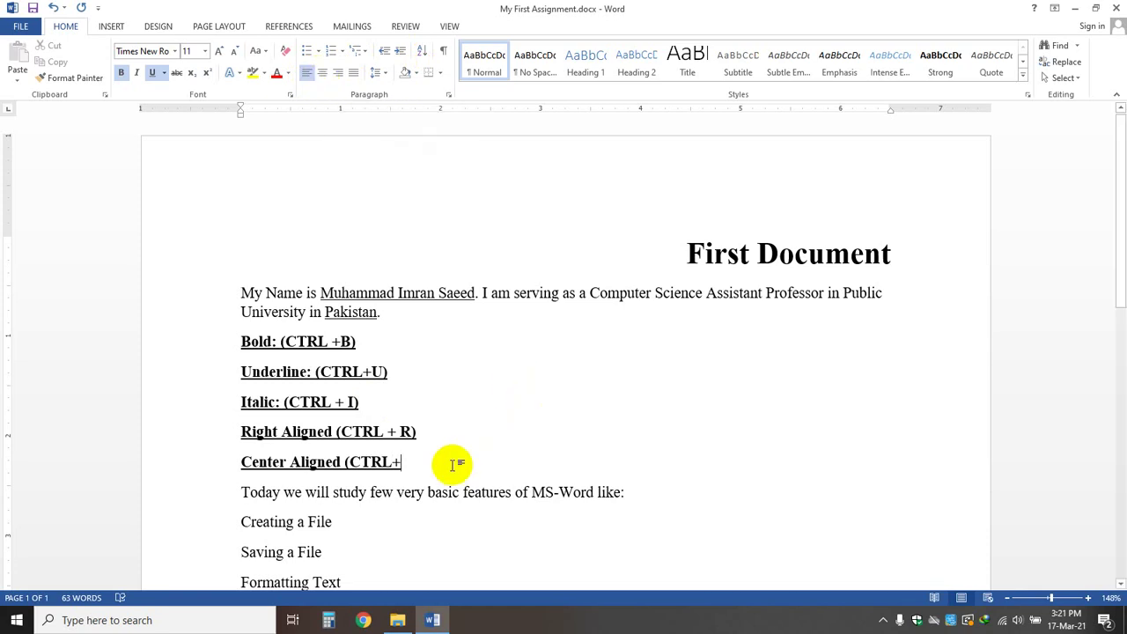
type("E")
- Add the line "Left Aligned (CTRL + L)" below the "Center Aligned (CTRL+E)" line
key("Return")
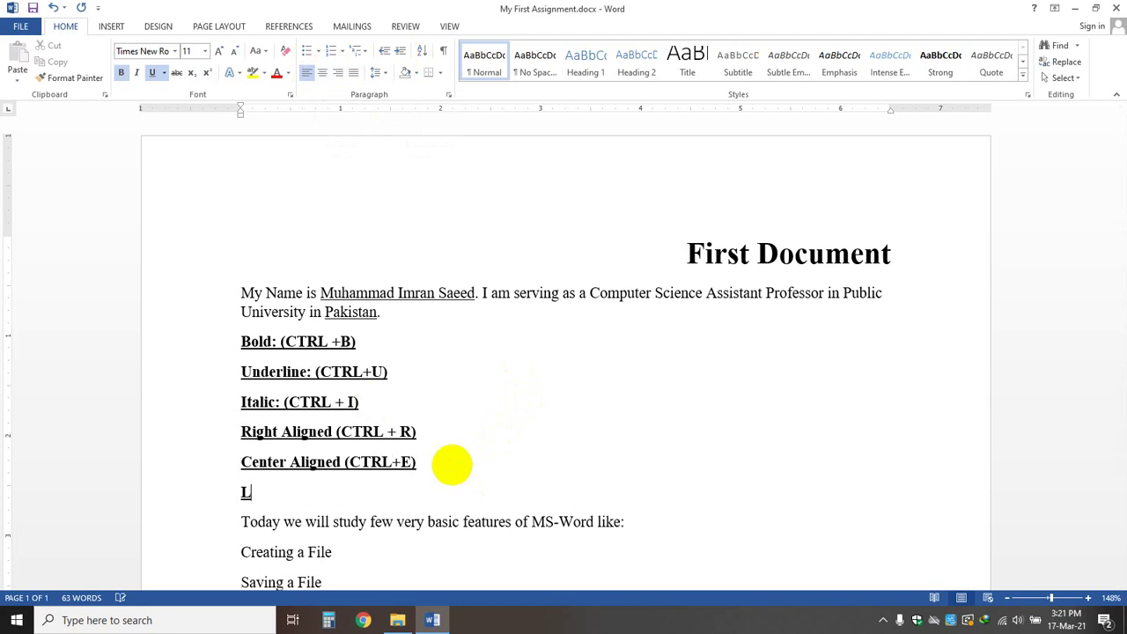
type("Left Aligned")
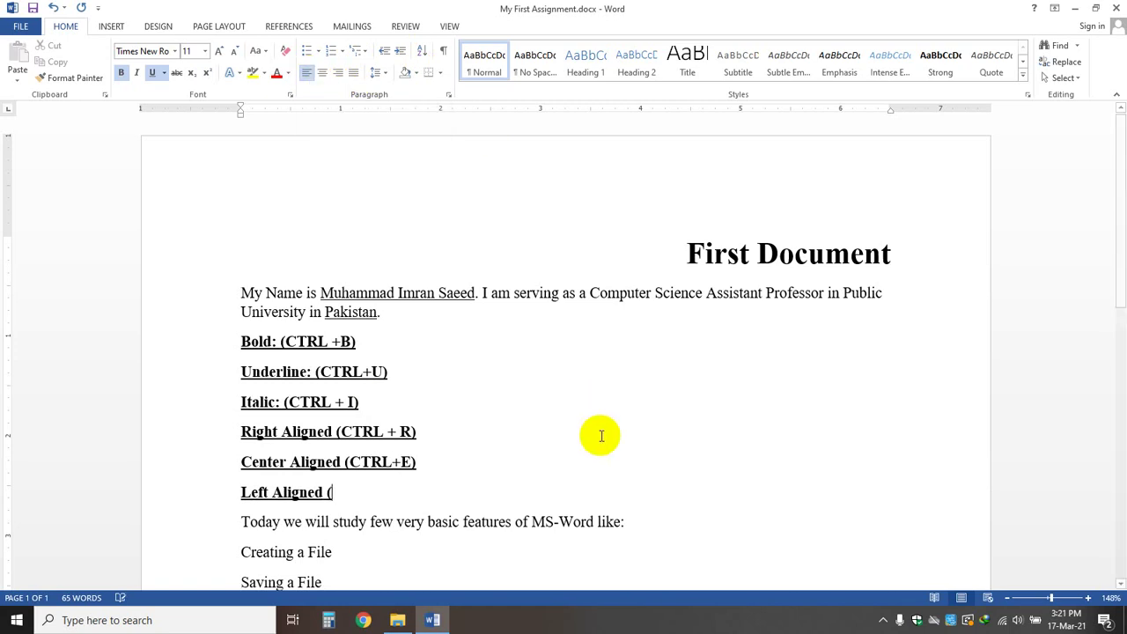
type("(CTRL")
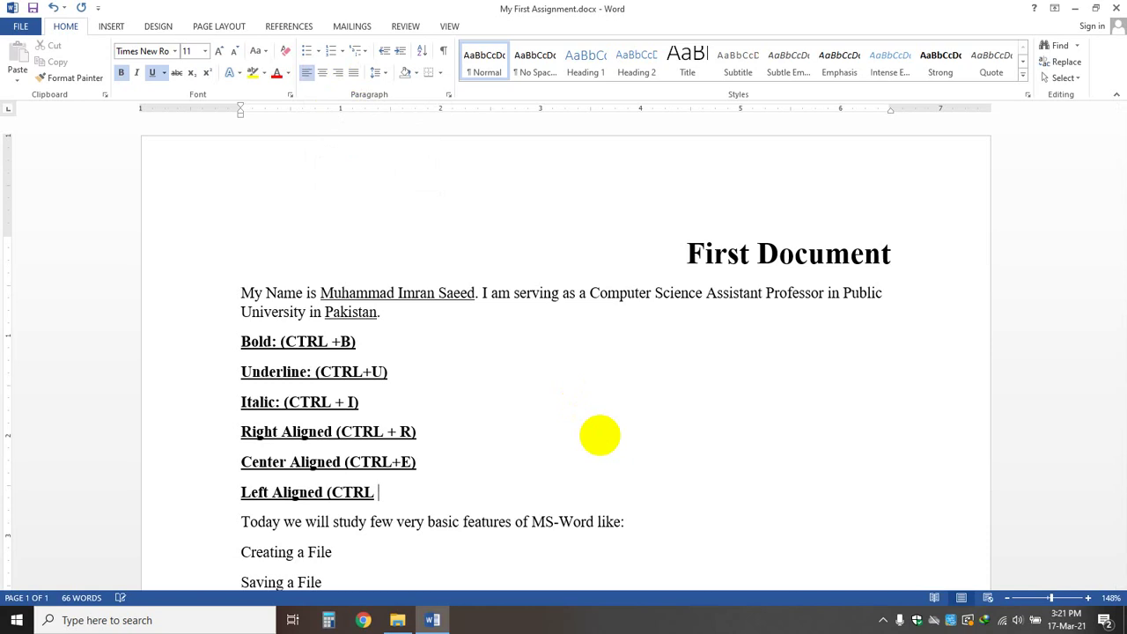
type(" + L")
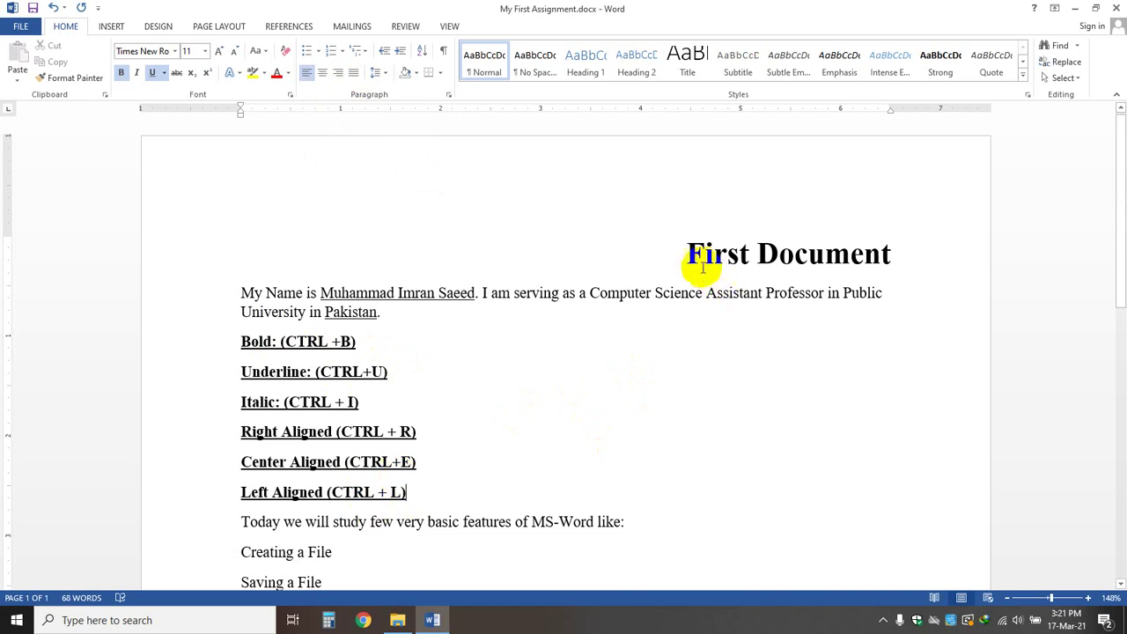
- Center the "First Document" heading on the page
left_click_drag(687, 253, 885, 255)
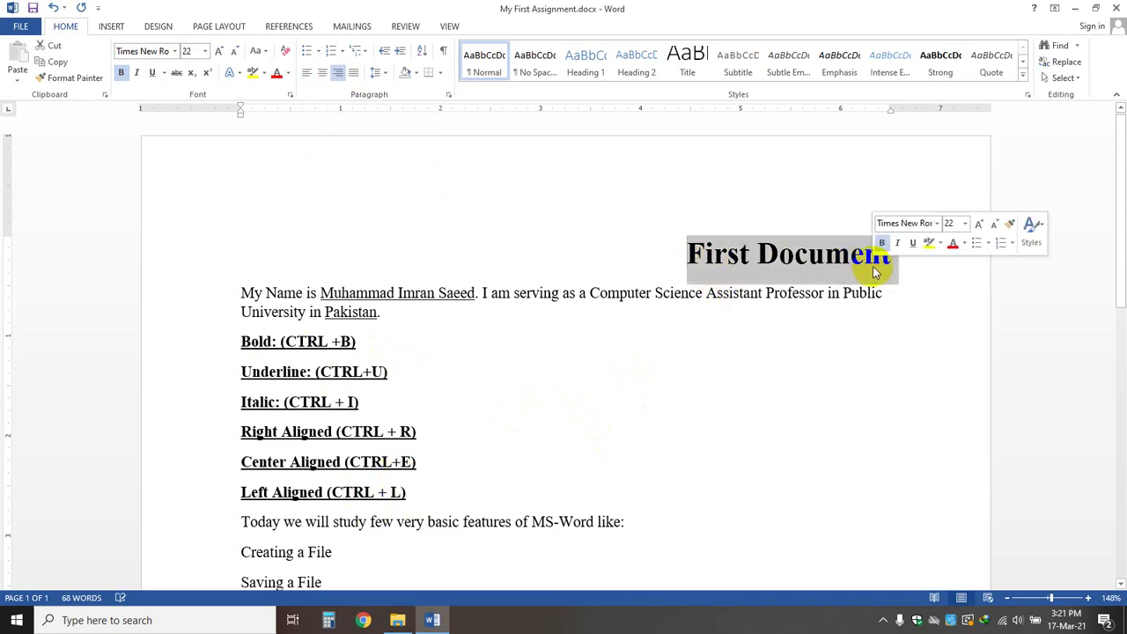
left_click(321, 76)
left_click(554, 378)
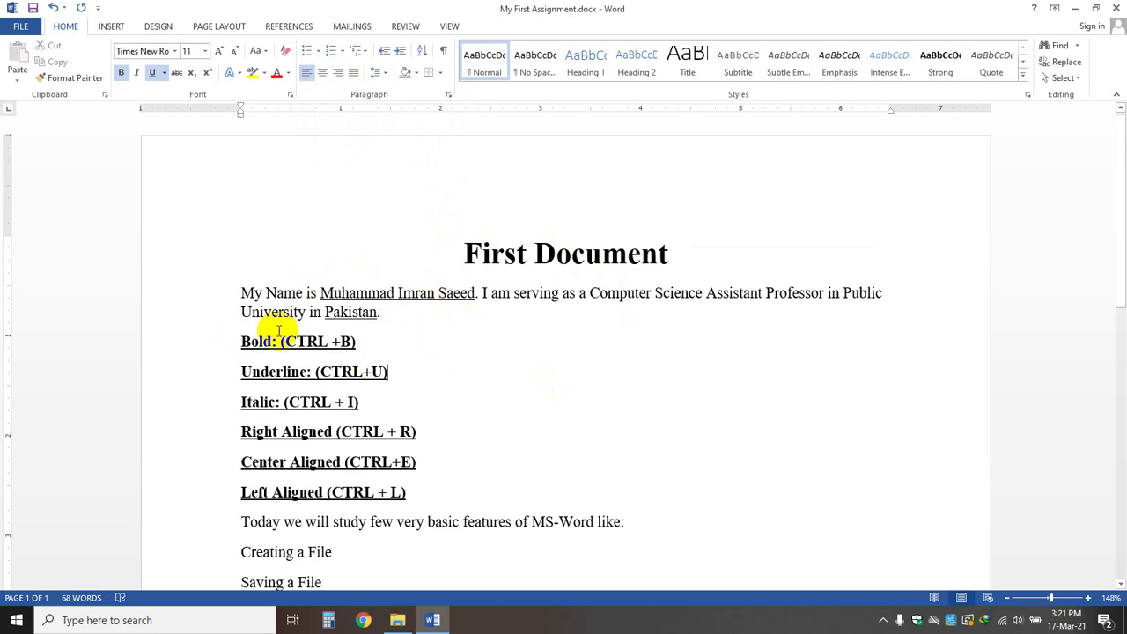
- Add the line "These are few Shortcut Keys." between the introductory paragraph and the "Bold: (CTRL +B)" line
left_click(397, 310)
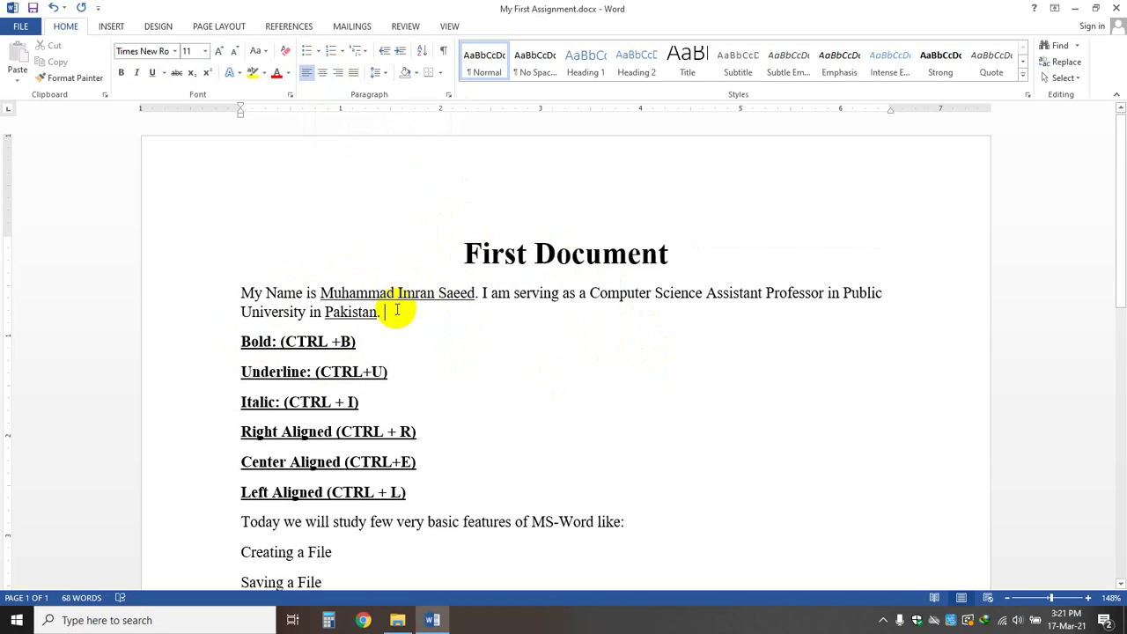
key("Return")
type("These a")
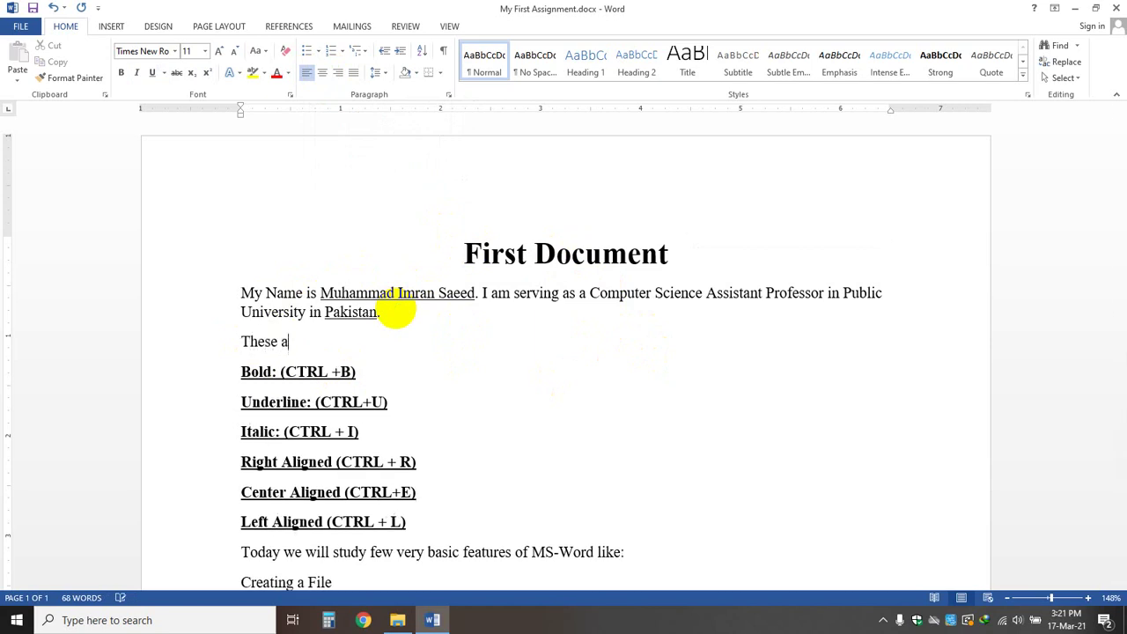
type("re few Shortcut")
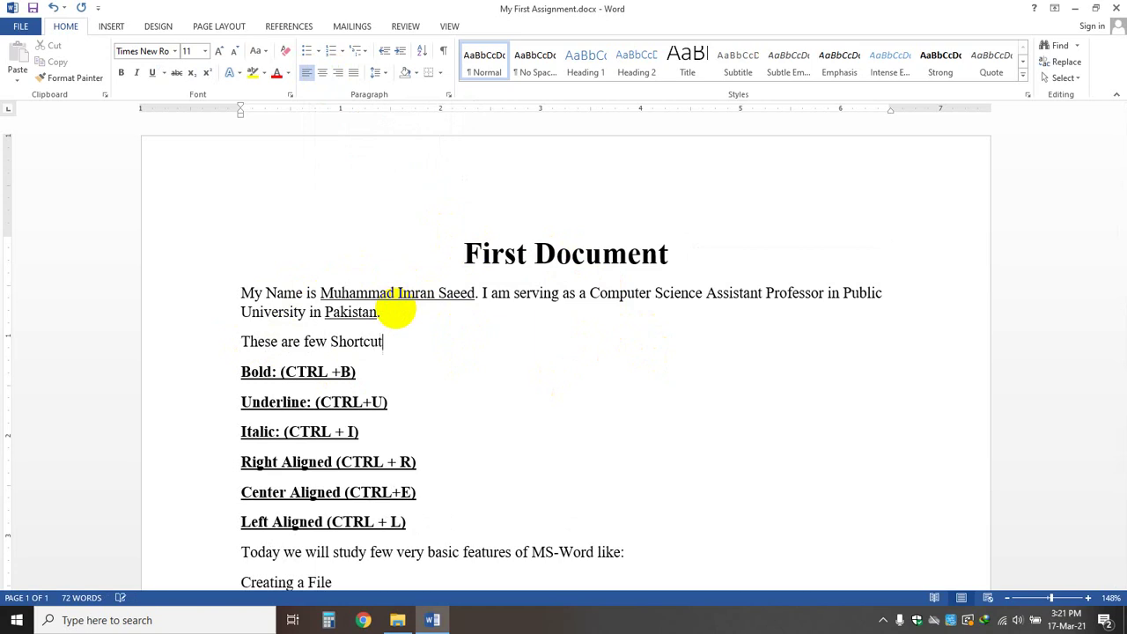
type(" Keys.")
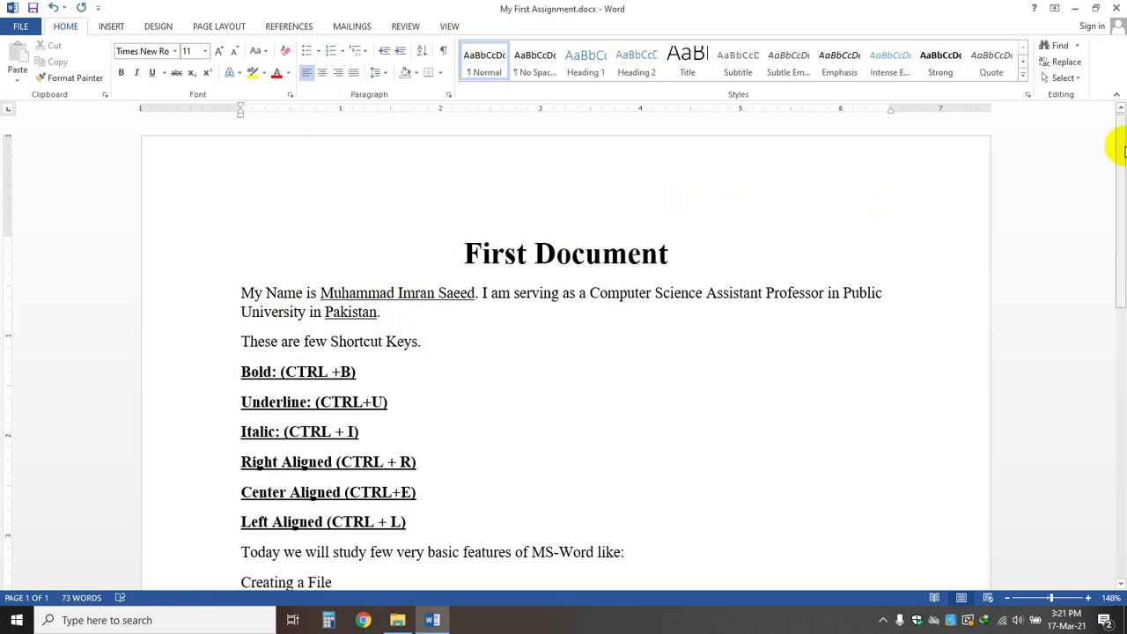
left_click_drag(1123, 153, 1123, 199)
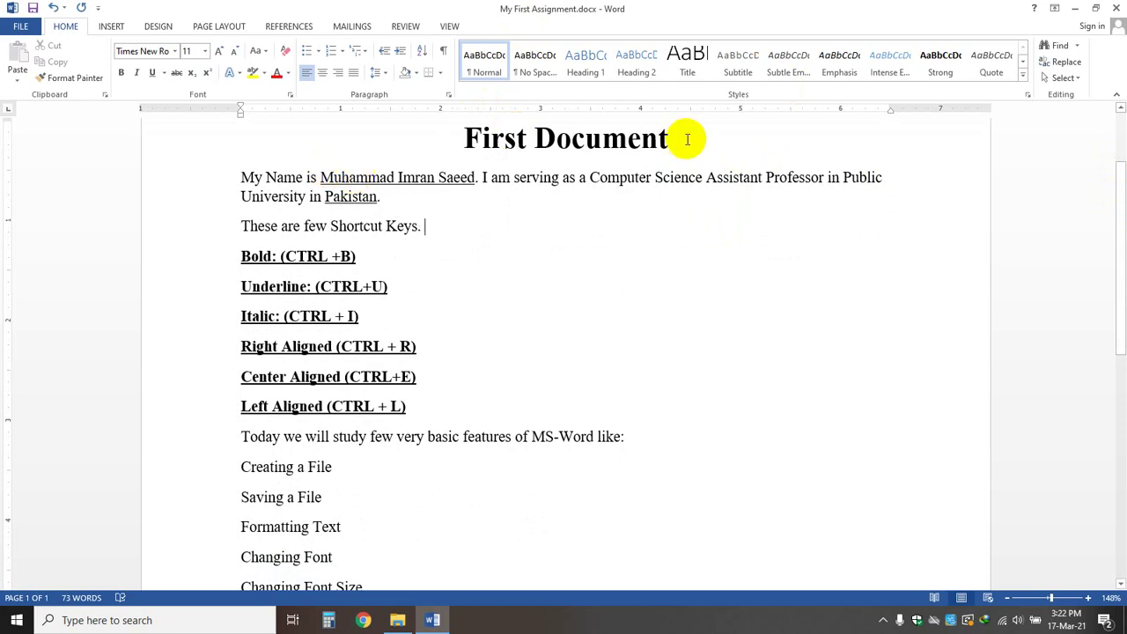
- Italicize "Assistant Professor" in the introductory paragraph
left_click_drag(705, 177, 797, 174)
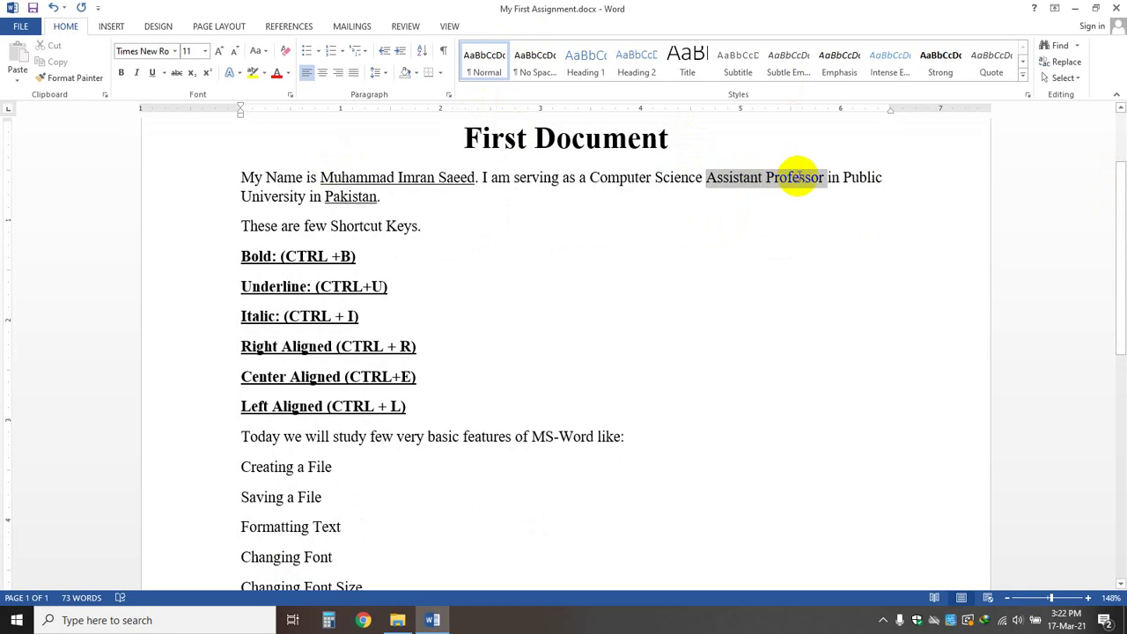
left_click(136, 72)
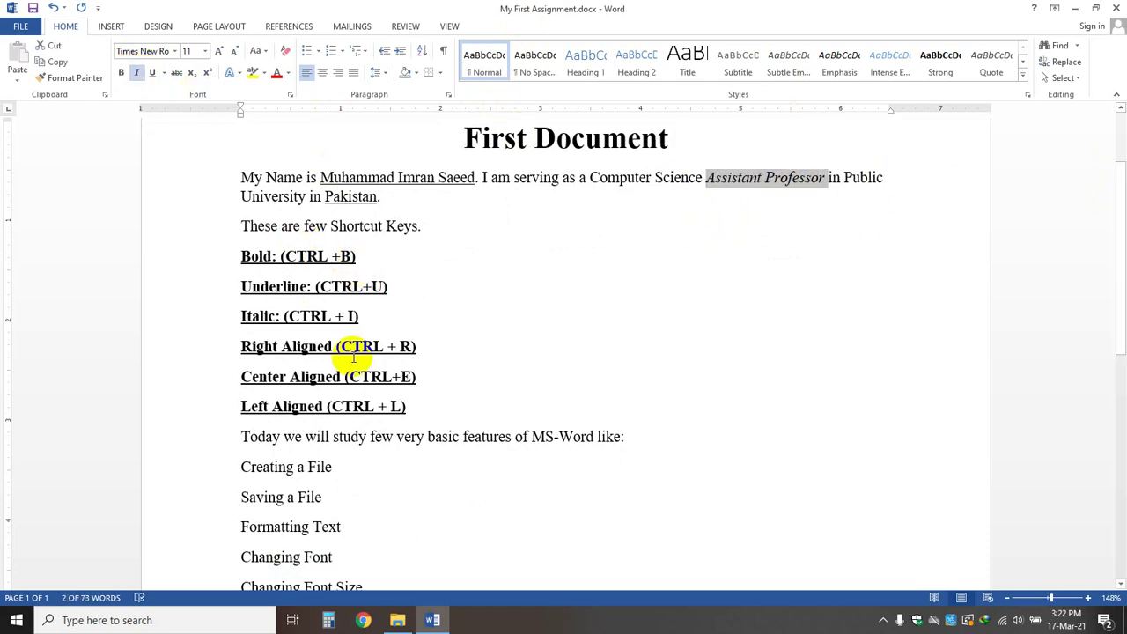
- Format the six shortcut lines, from "Bold: (CTRL +B)" to "Left Aligned (CTRL + L)", as a bulleted list with check mark bullets
left_click_drag(1122, 268, 1122, 312)
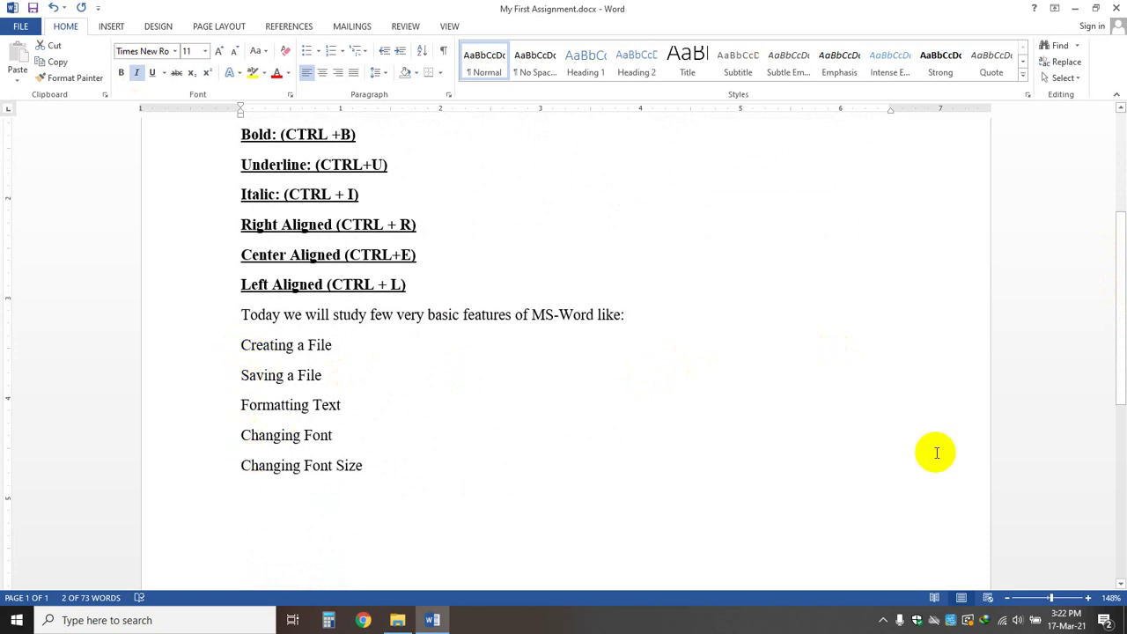
left_click_drag(1114, 342, 1116, 305)
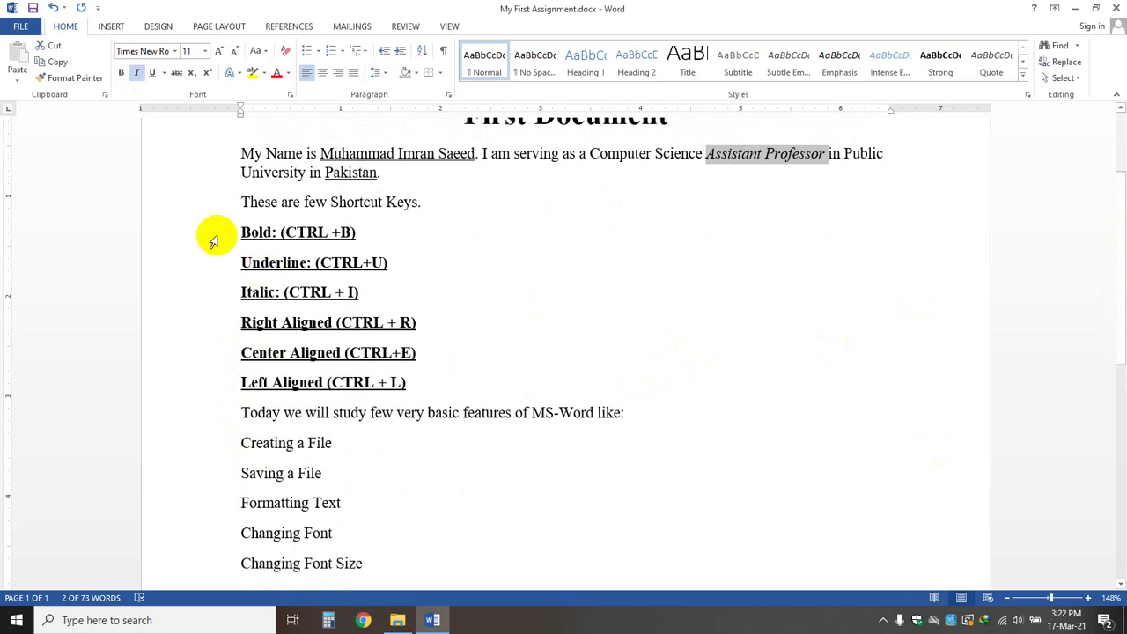
left_click_drag(214, 241, 225, 383)
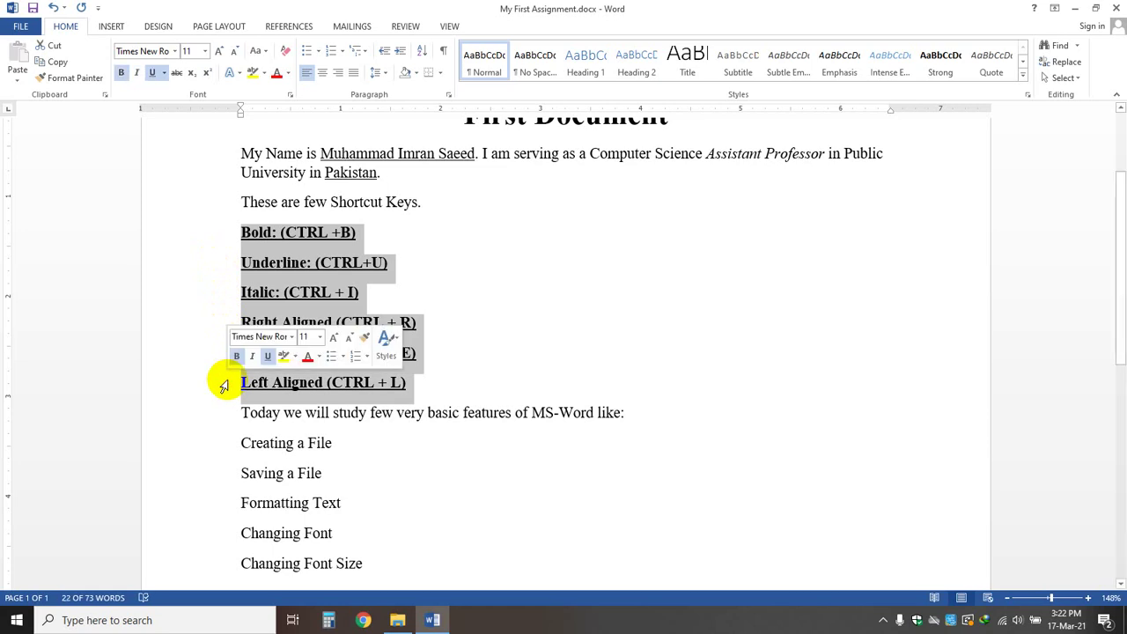
left_click(216, 324)
left_click(210, 238)
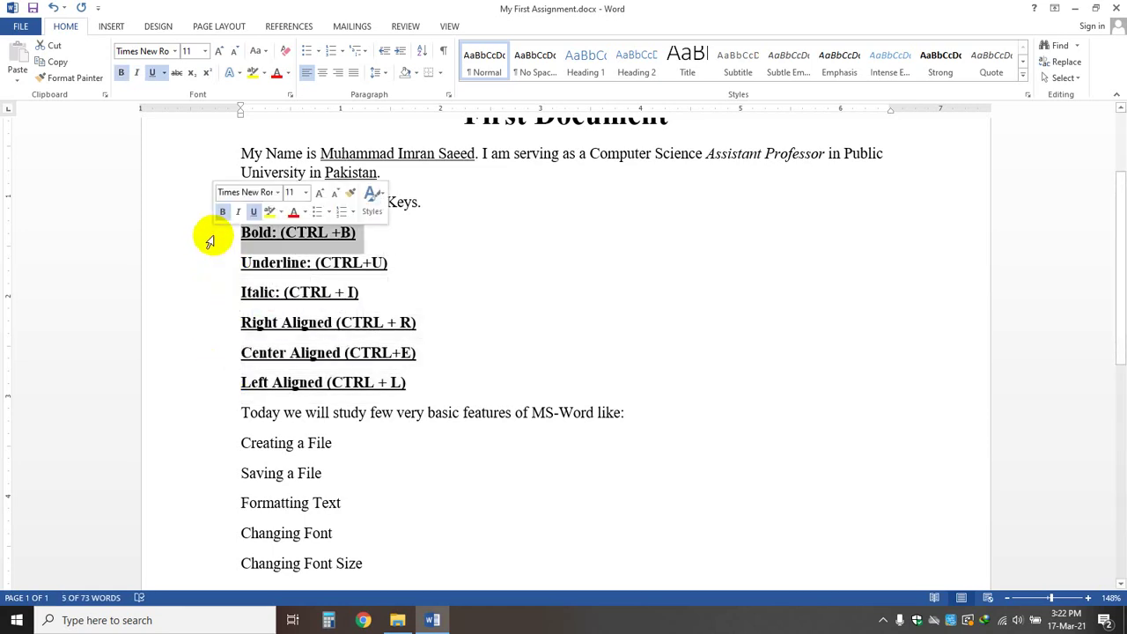
left_click_drag(214, 234, 218, 385)
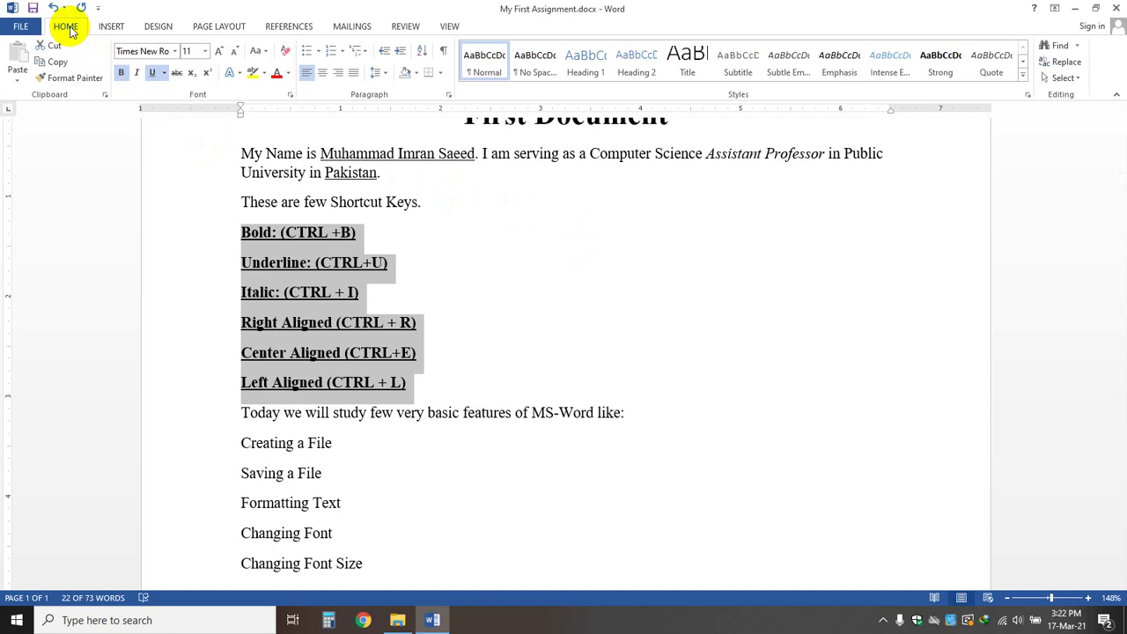
left_click(317, 55)
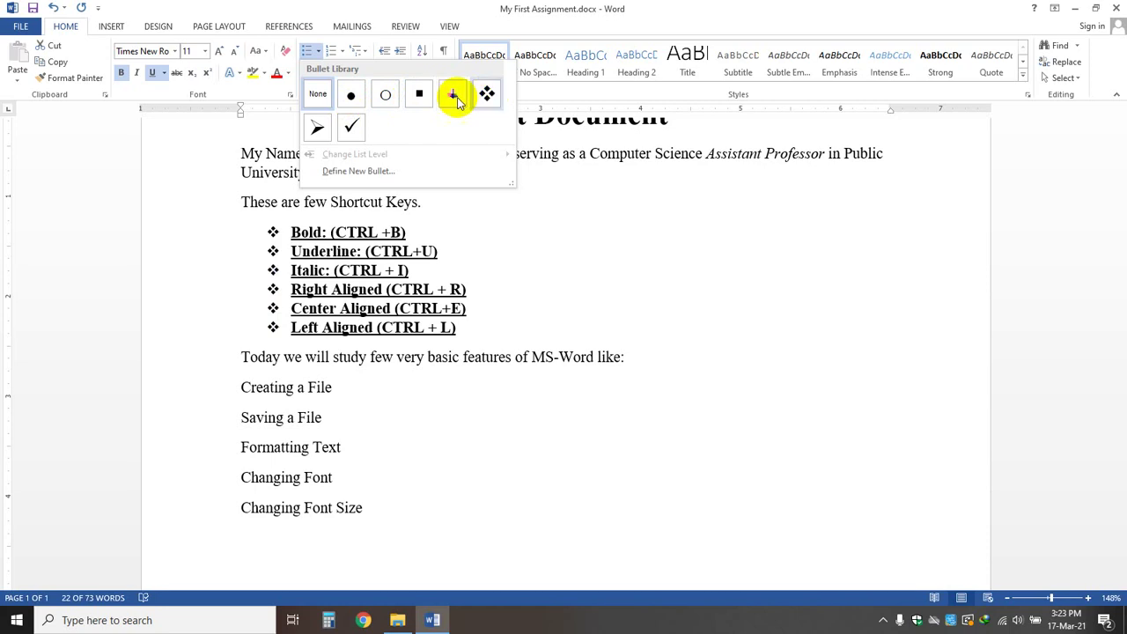
left_click(349, 129)
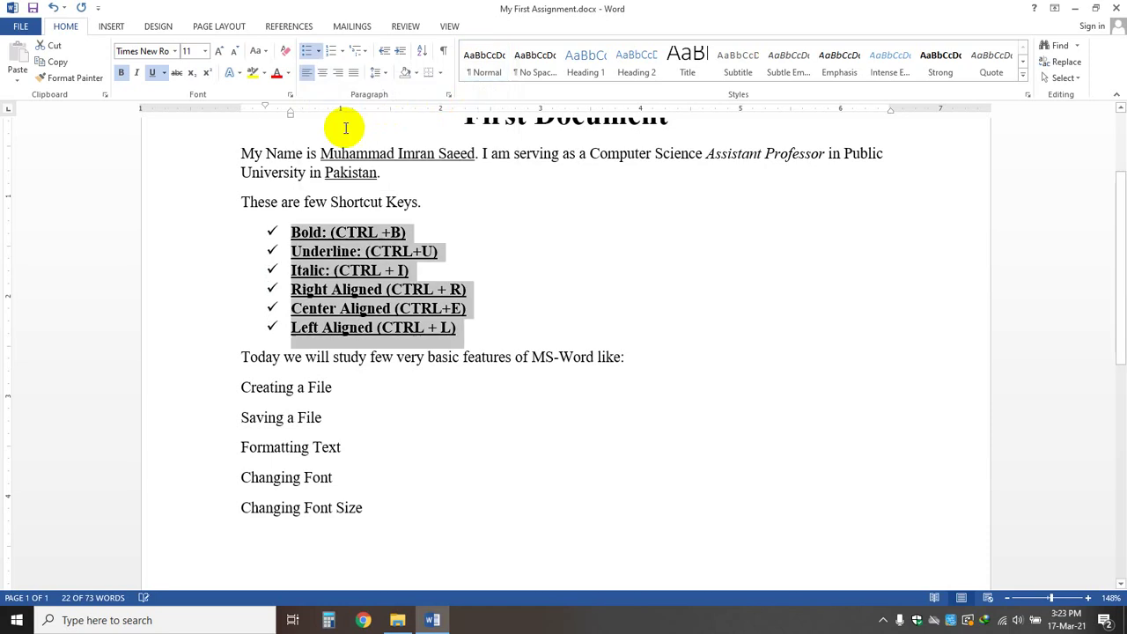
left_click(511, 340)
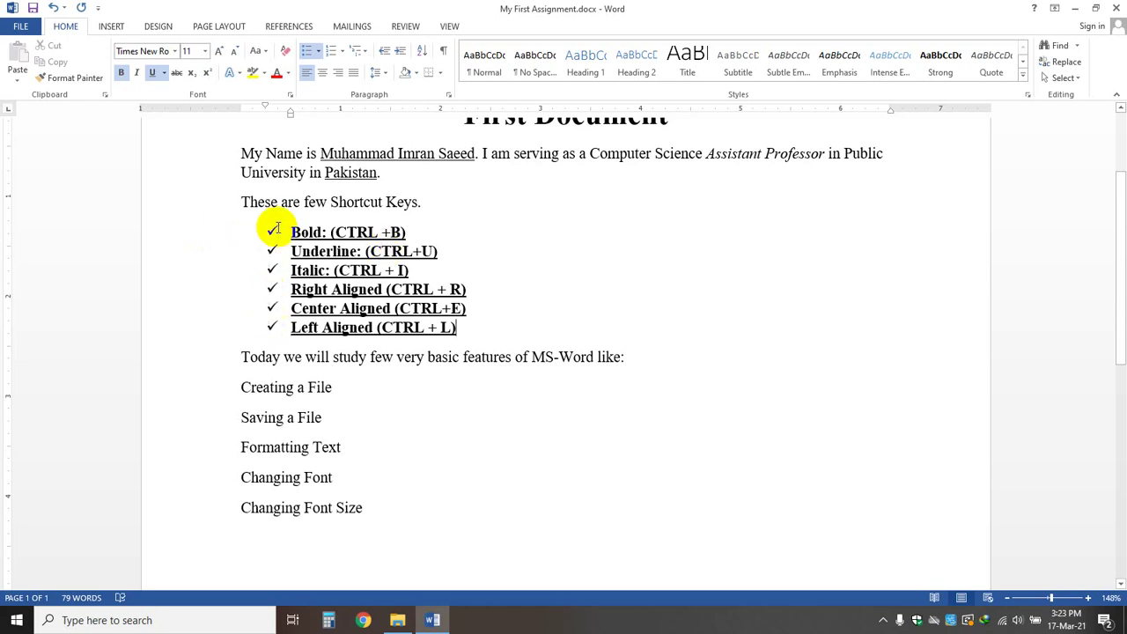
- Format the six shortcut lines with arrowhead bullets from the bullet library
left_click_drag(290, 230, 307, 229)
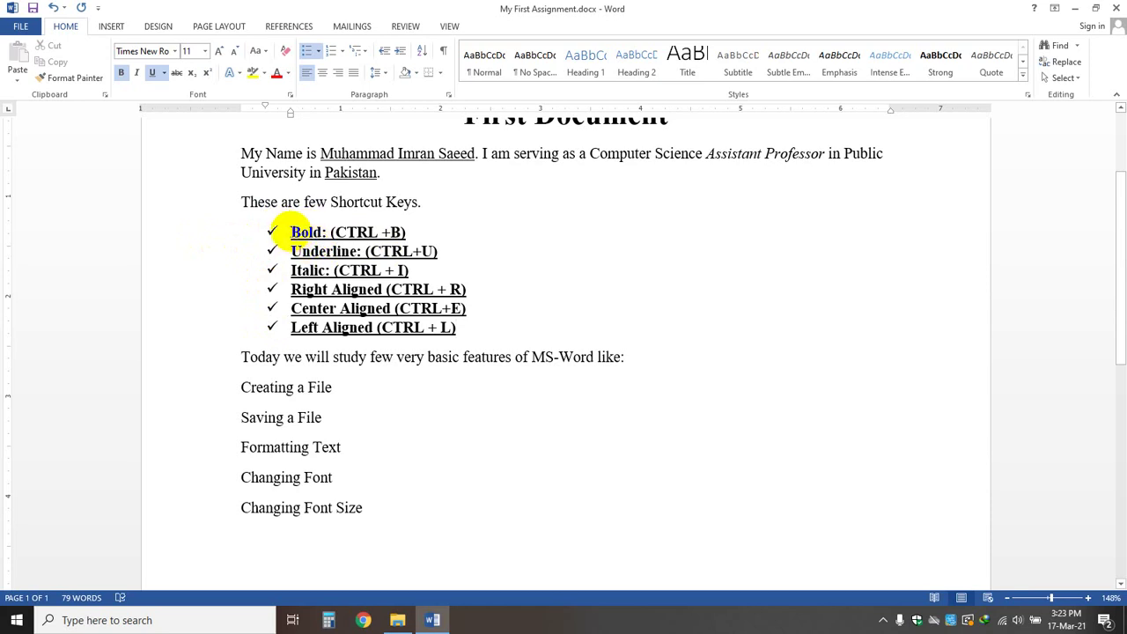
left_click_drag(291, 231, 468, 324)
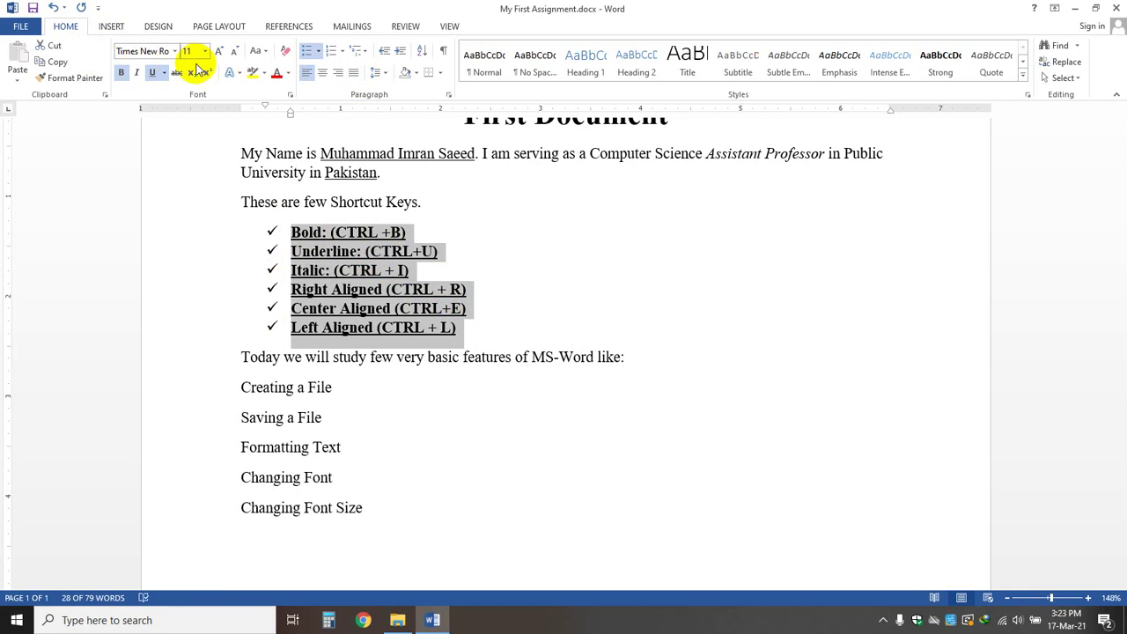
left_click(319, 53)
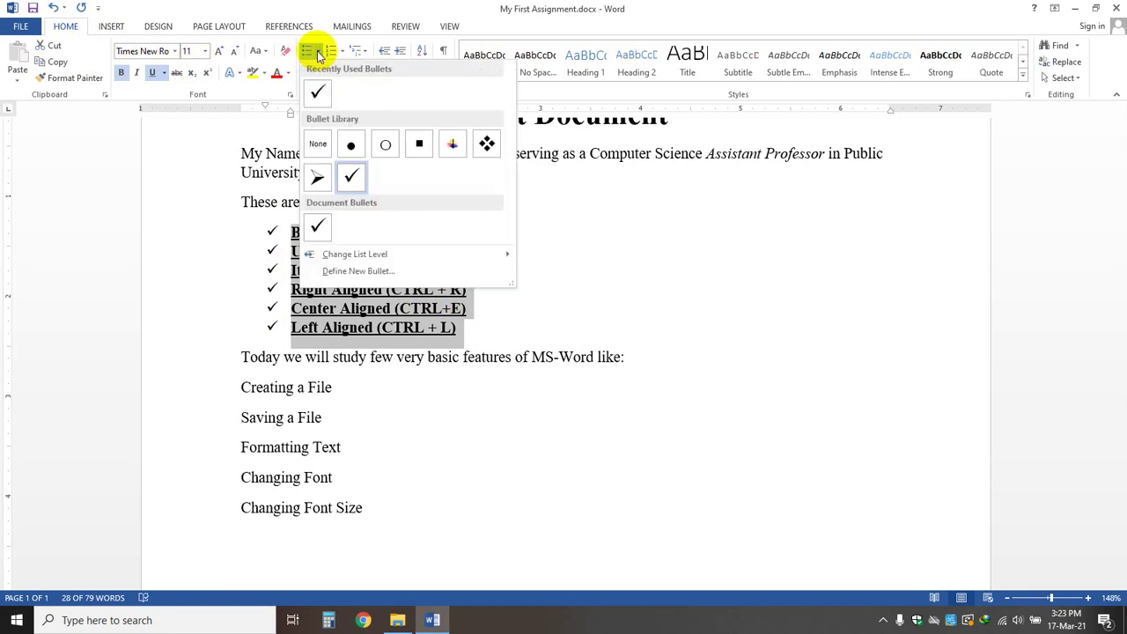
left_click(354, 179)
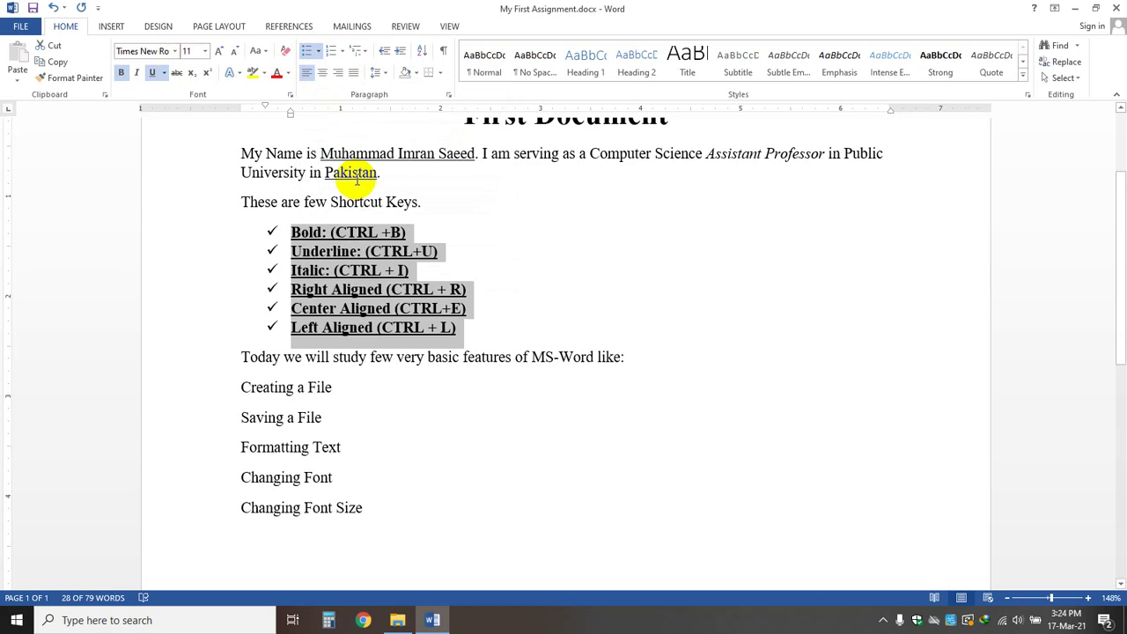
left_click(317, 51)
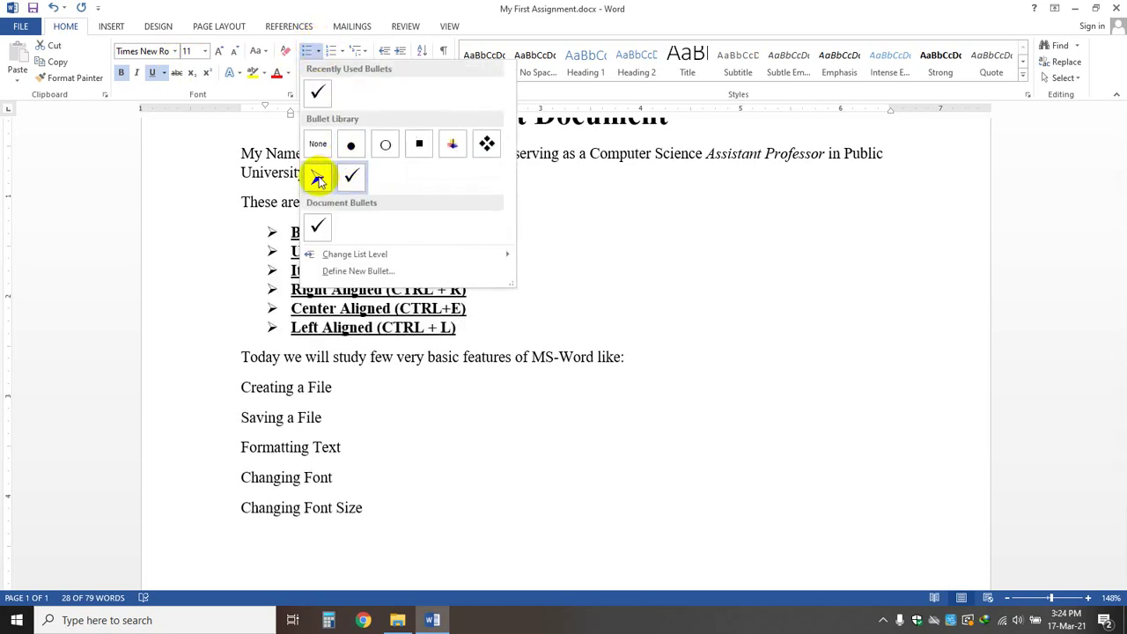
left_click(318, 179)
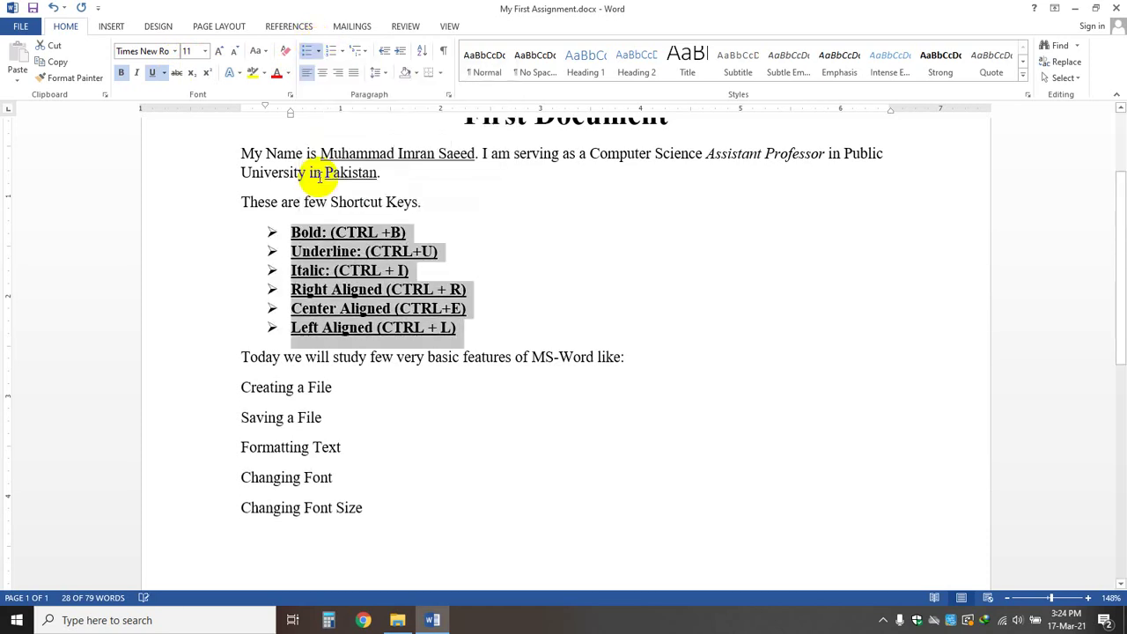
left_click(541, 338)
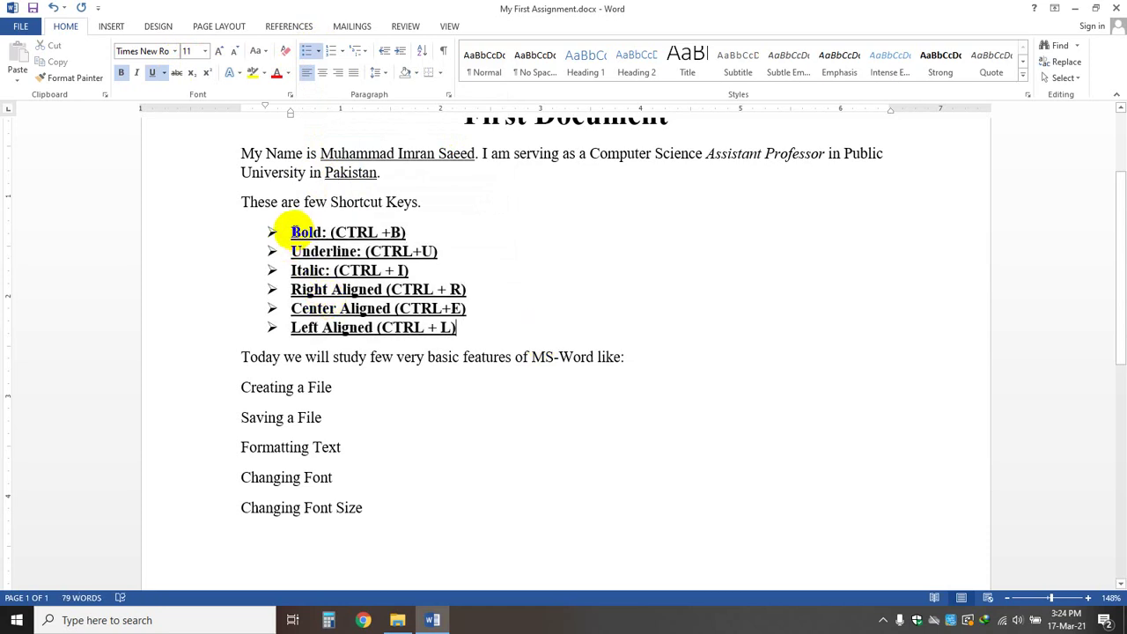
- Reapply the arrowhead bullet style to the six shortcut lines
left_click_drag(294, 232, 461, 326)
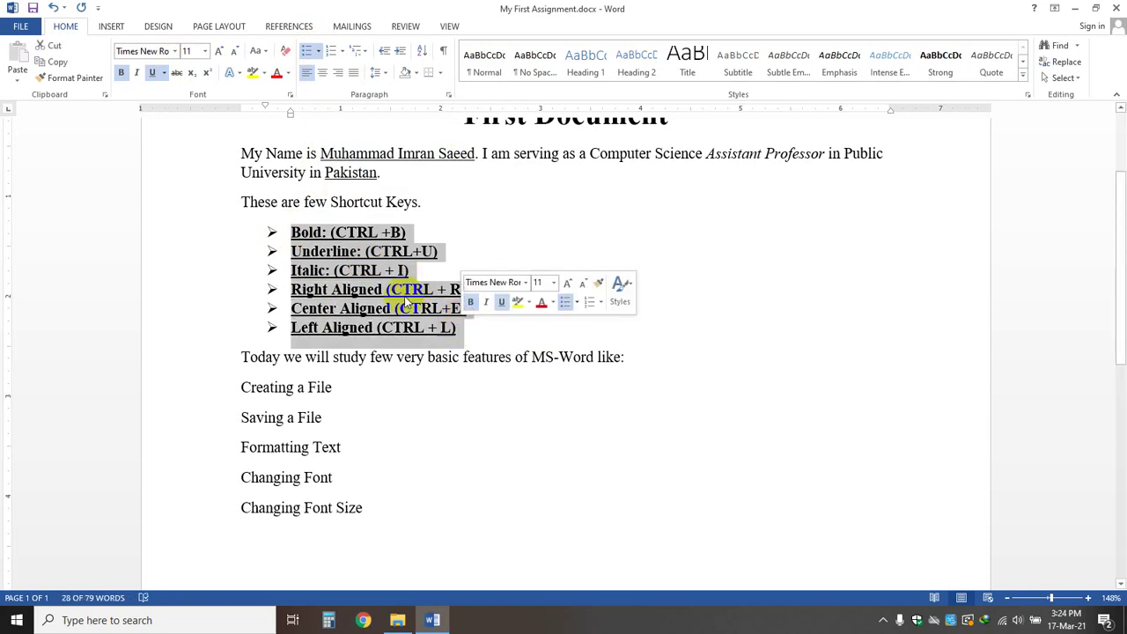
left_click(347, 234)
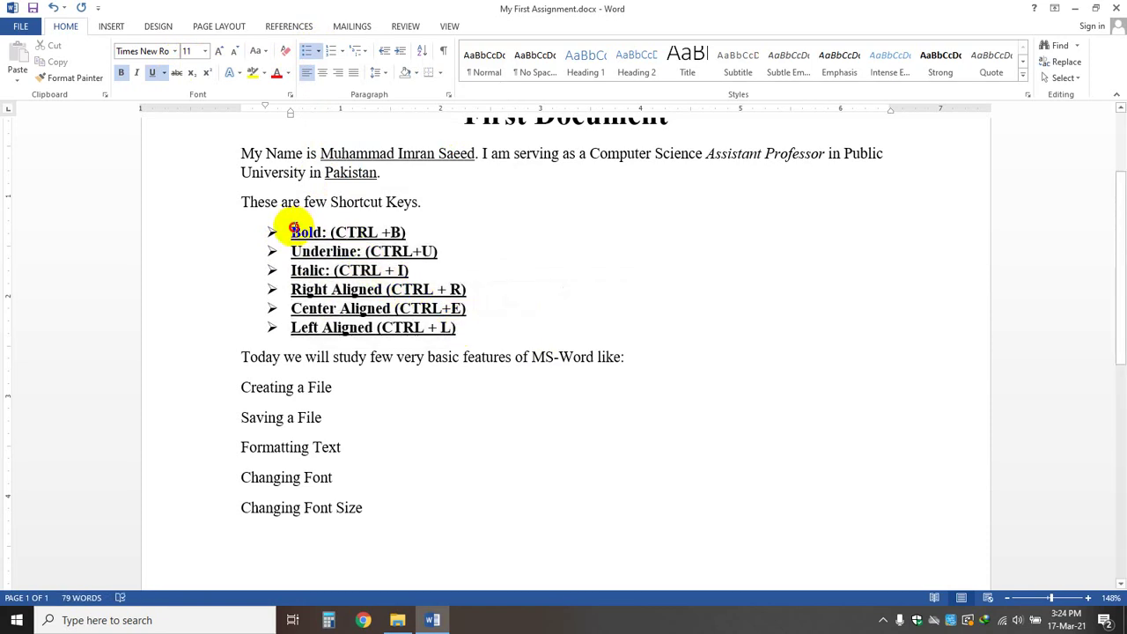
left_click_drag(293, 230, 474, 322)
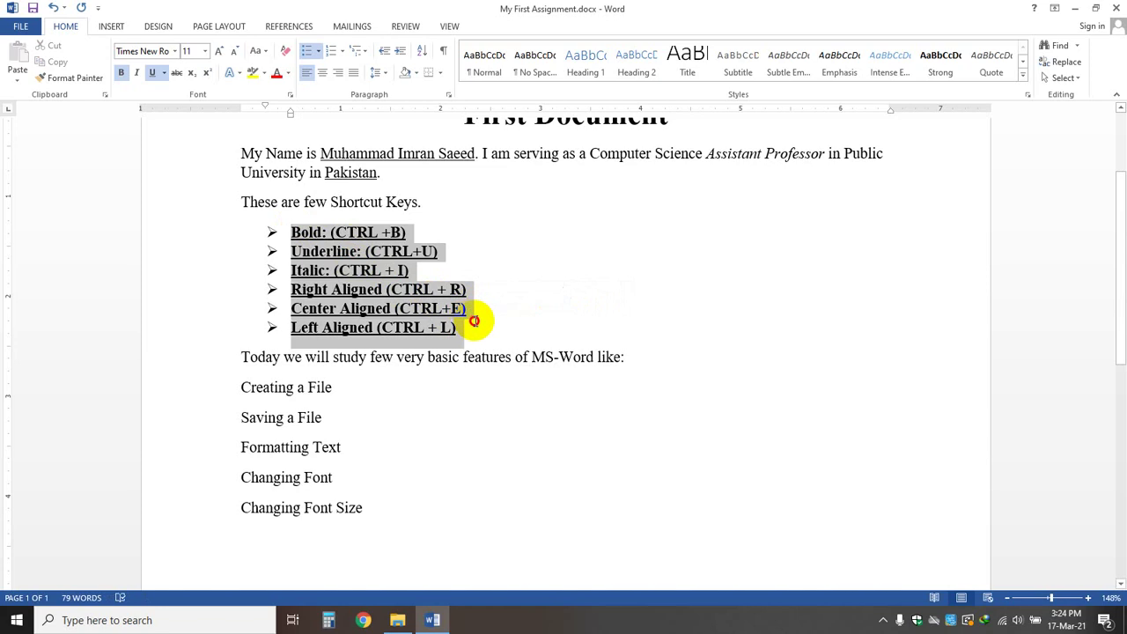
left_click(475, 322)
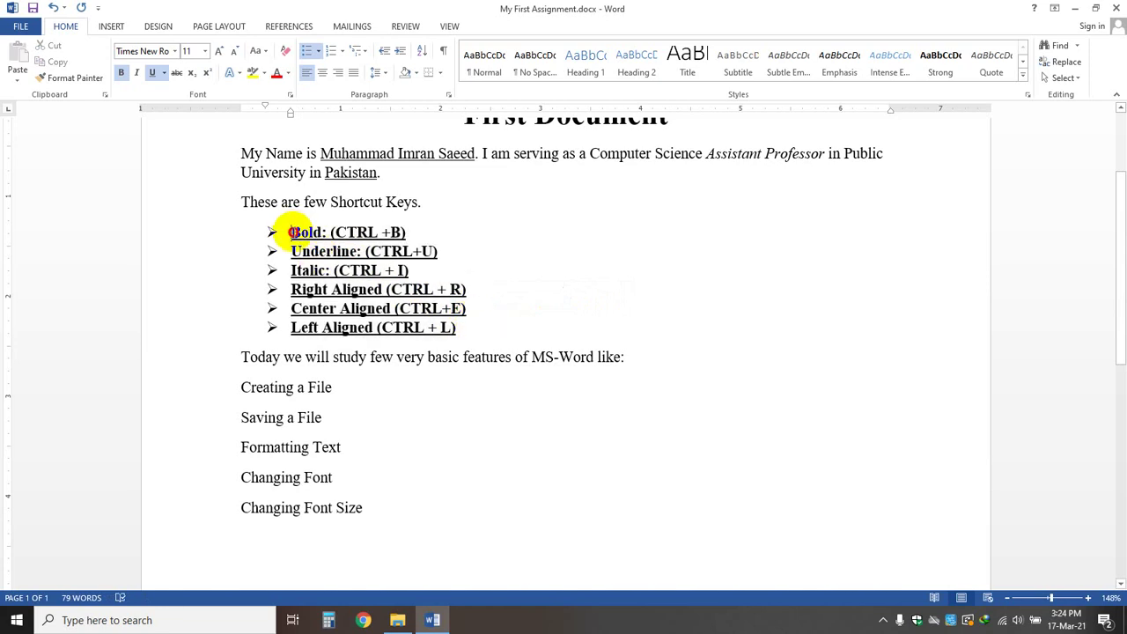
left_click_drag(293, 231, 457, 328)
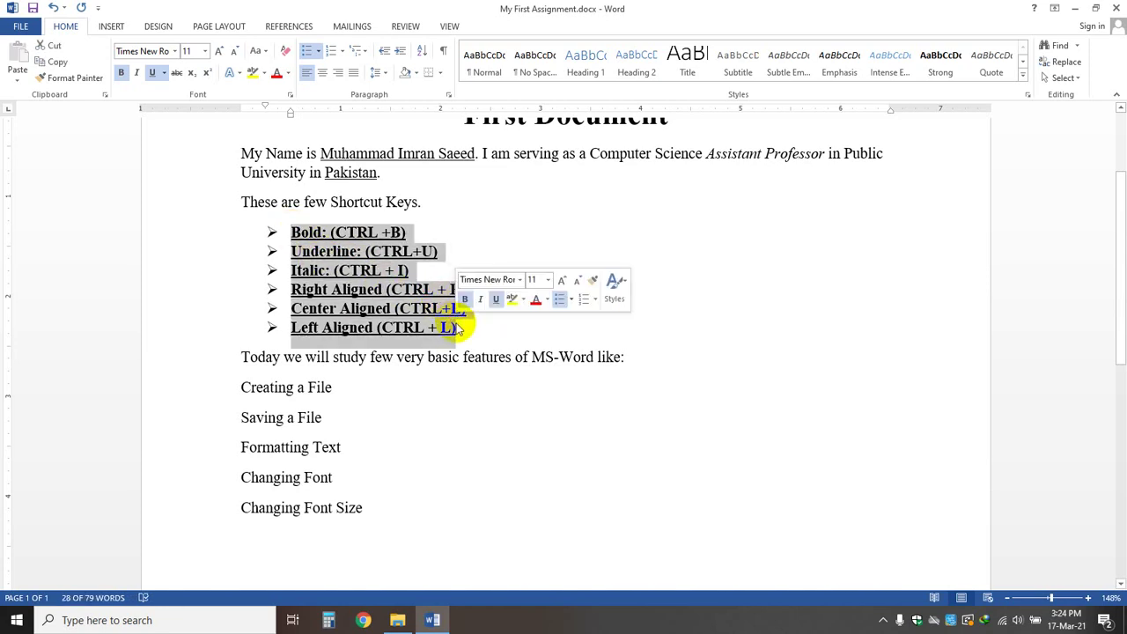
left_click(572, 302)
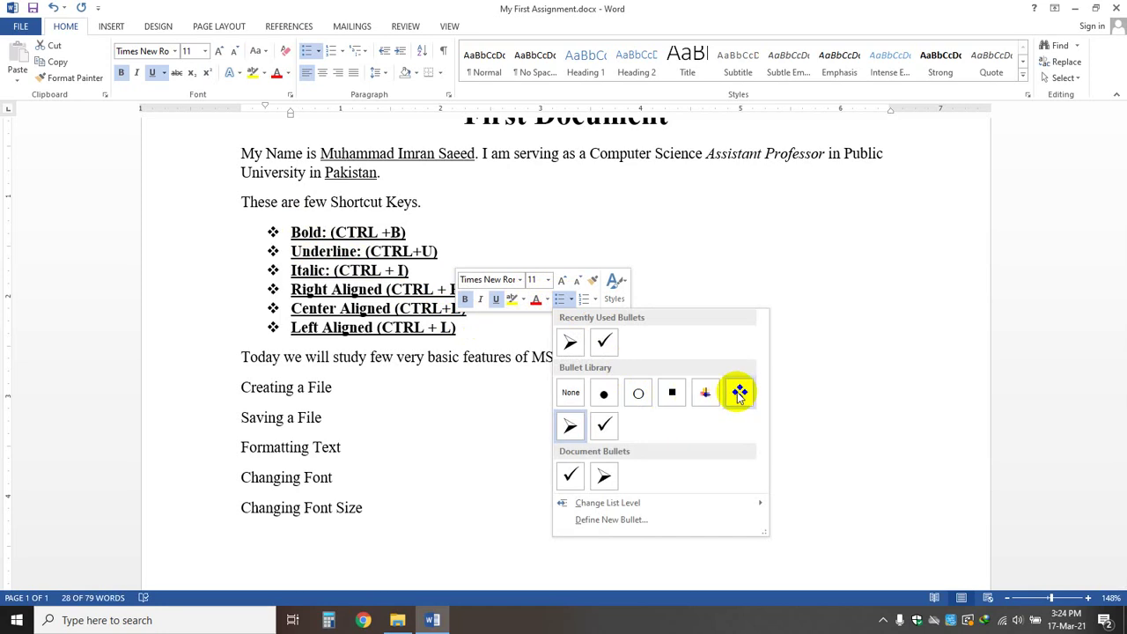
left_click(570, 429)
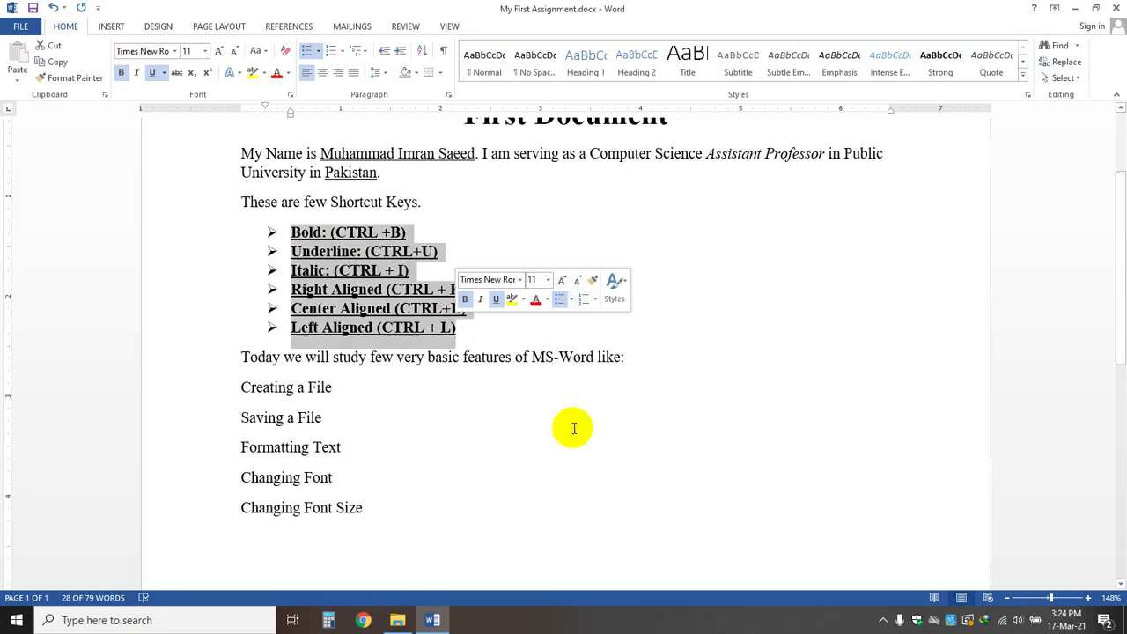
left_click(724, 369)
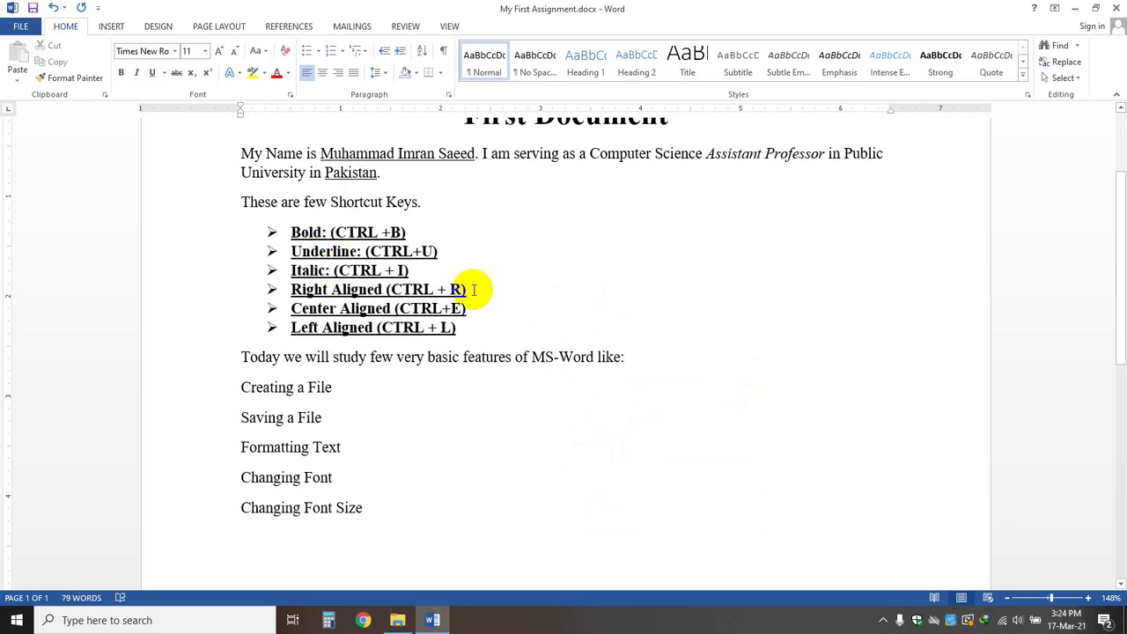
left_click_drag(455, 328, 240, 238)
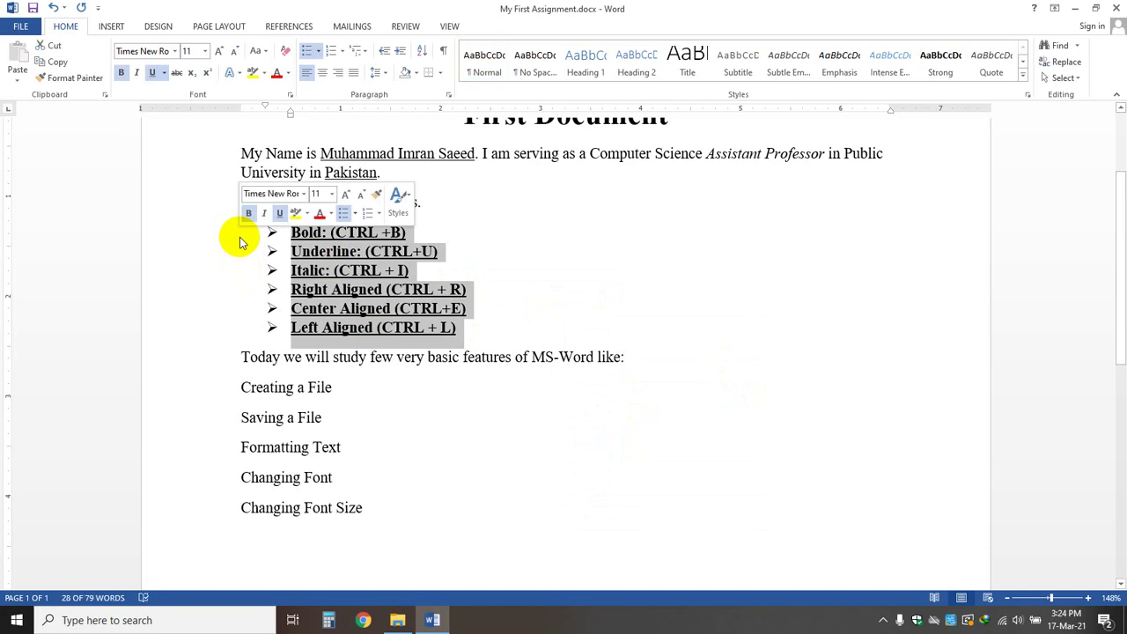
left_click(321, 52)
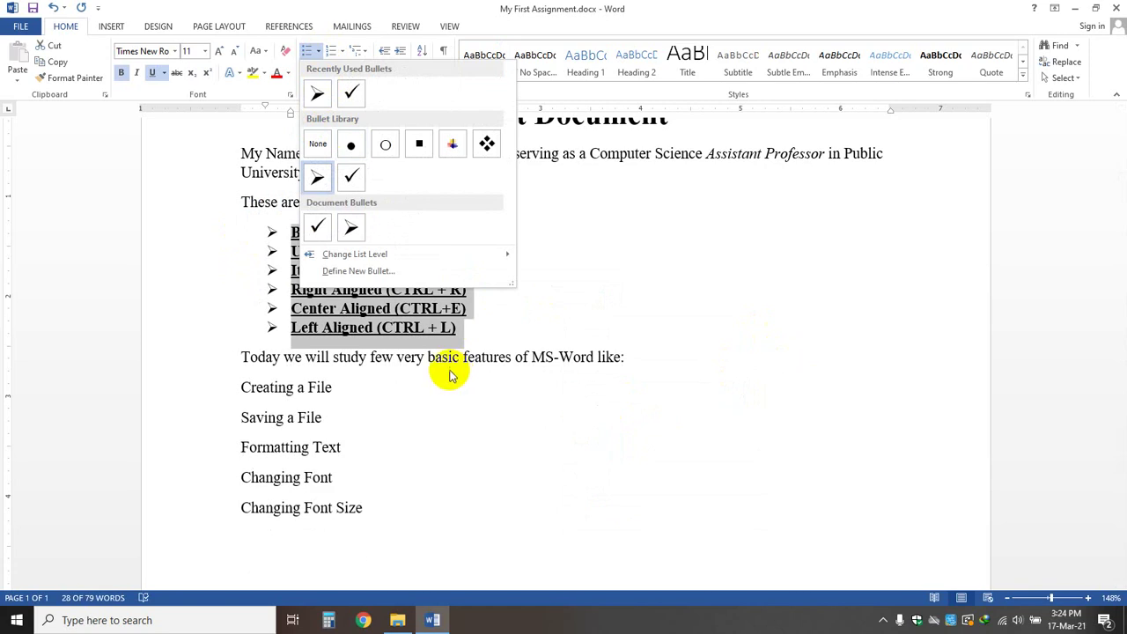
left_click(385, 335)
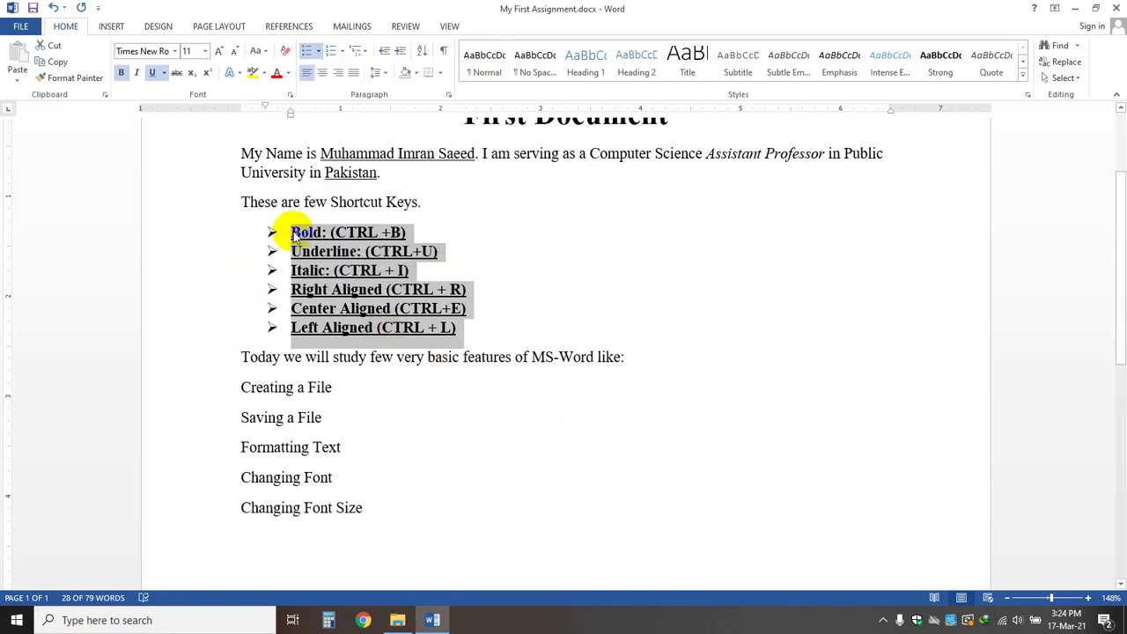
left_click(295, 236)
- Remove the bullets from the six shortcut lines by choosing None, and restore the arrowhead bullets
left_click_drag(291, 232, 465, 328)
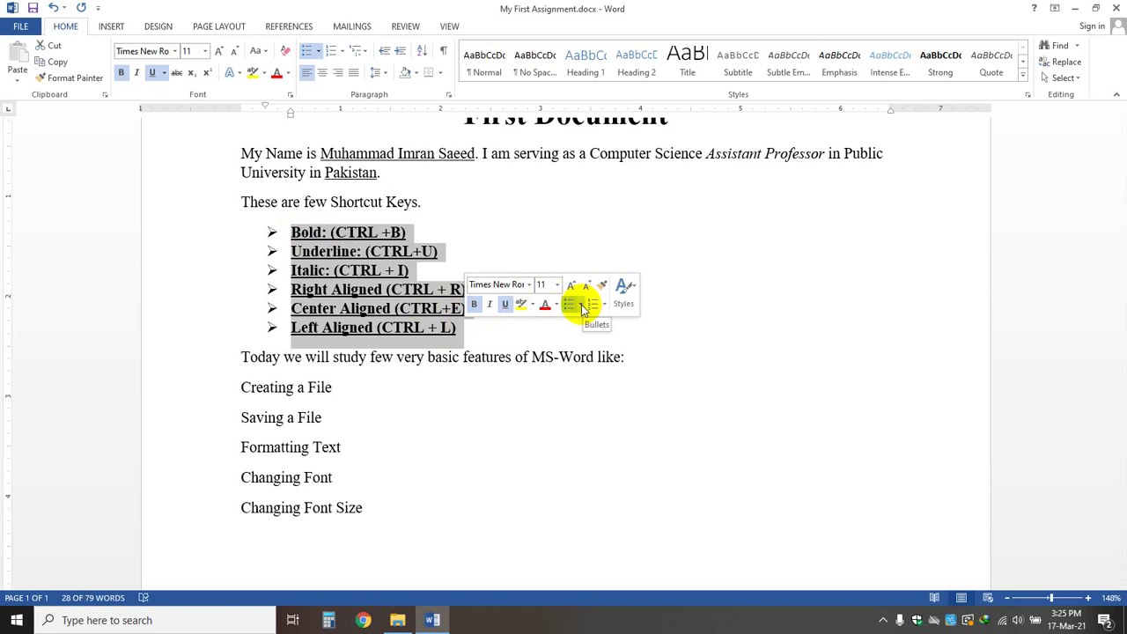
left_click(581, 307)
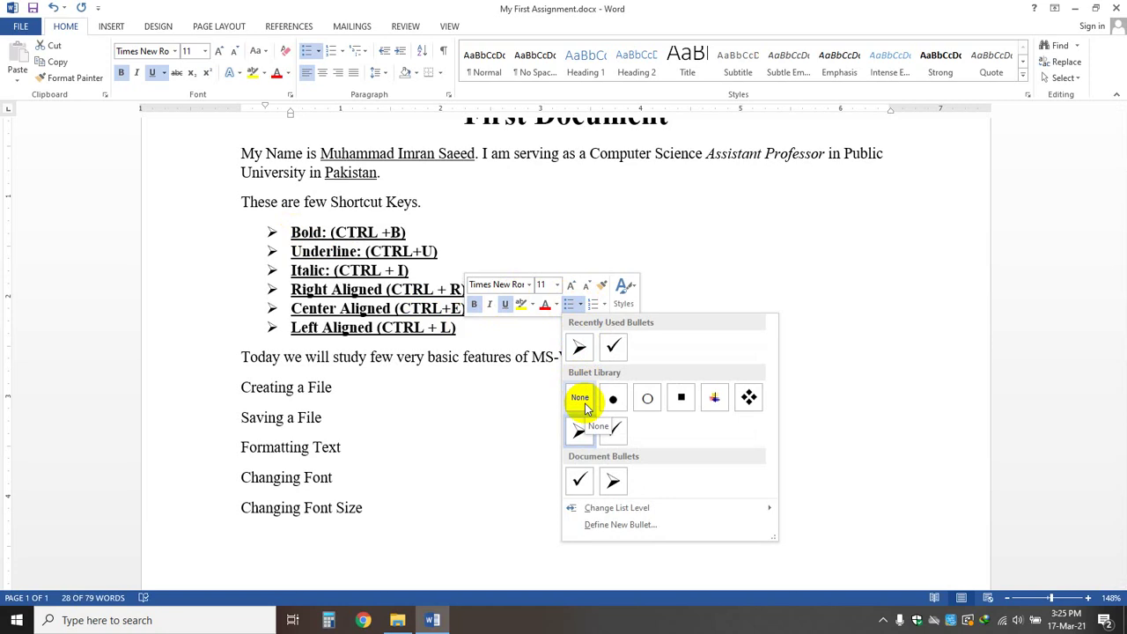
left_click(583, 401)
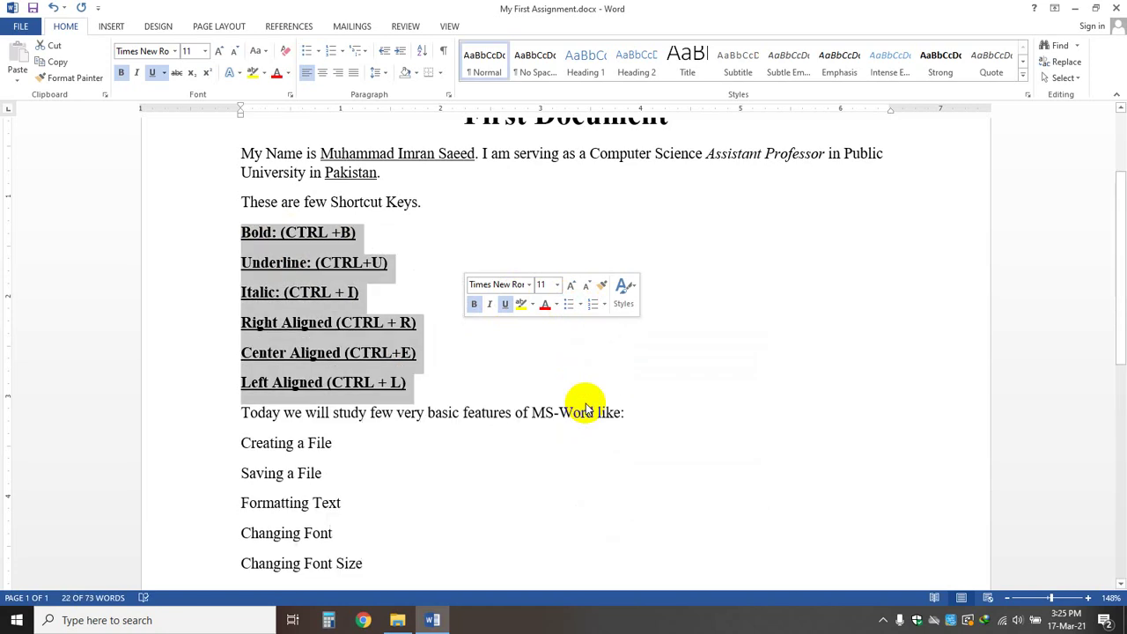
left_click(582, 306)
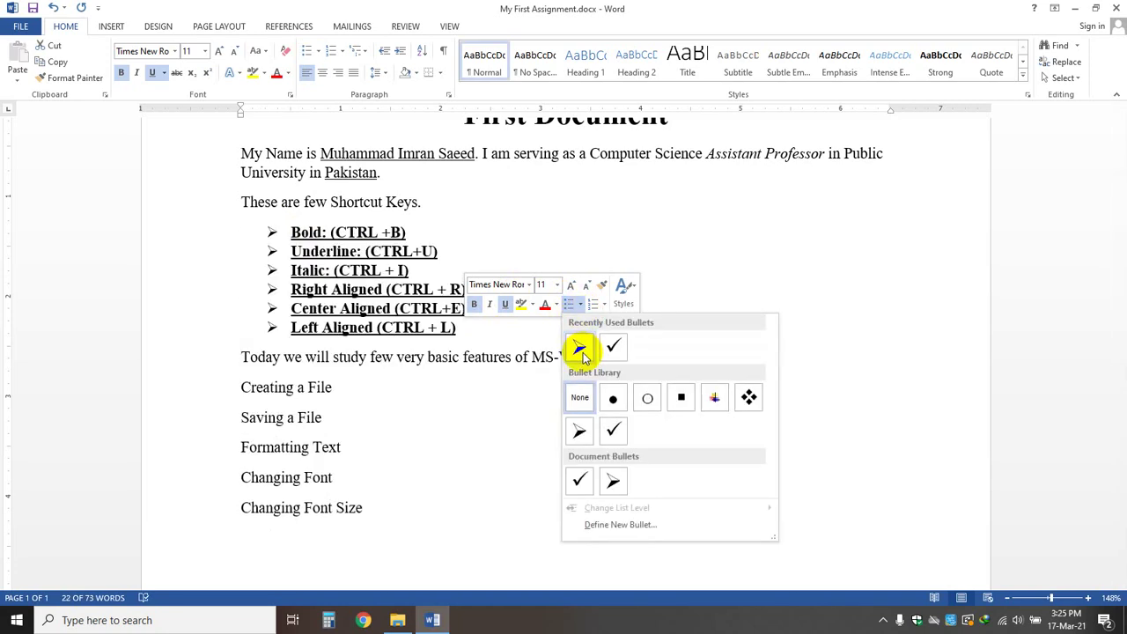
left_click(582, 350)
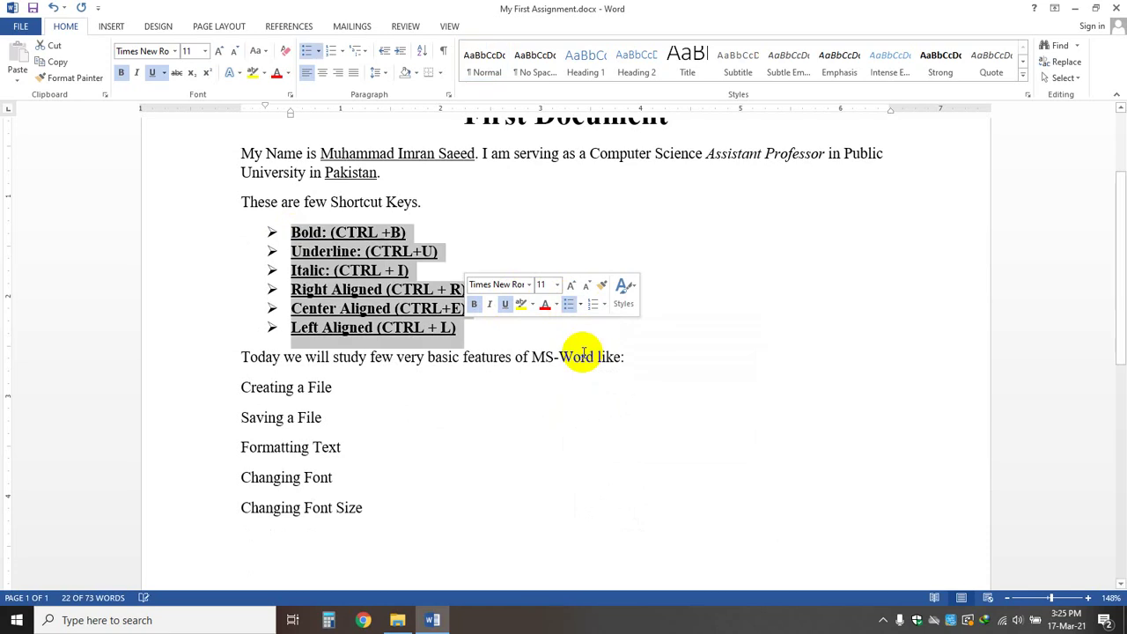
left_click(742, 330)
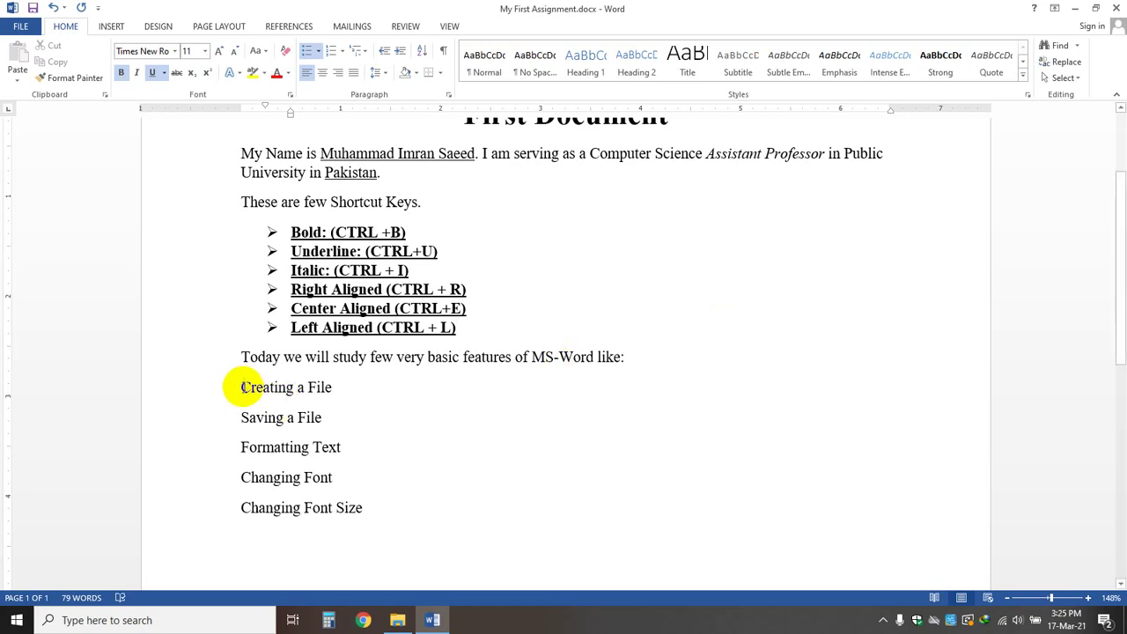
- Format the five feature lines, from "Creating a File" to "Changing Font Size", as a numbered list in the 1) 2) 3) style
left_click_drag(243, 388, 371, 507)
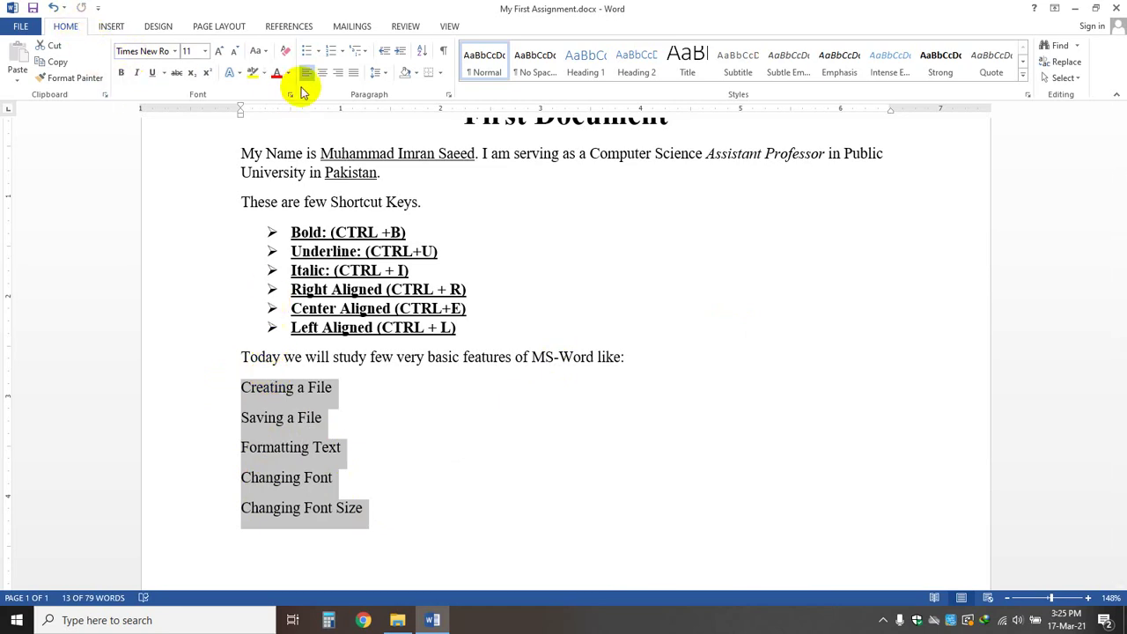
left_click(344, 56)
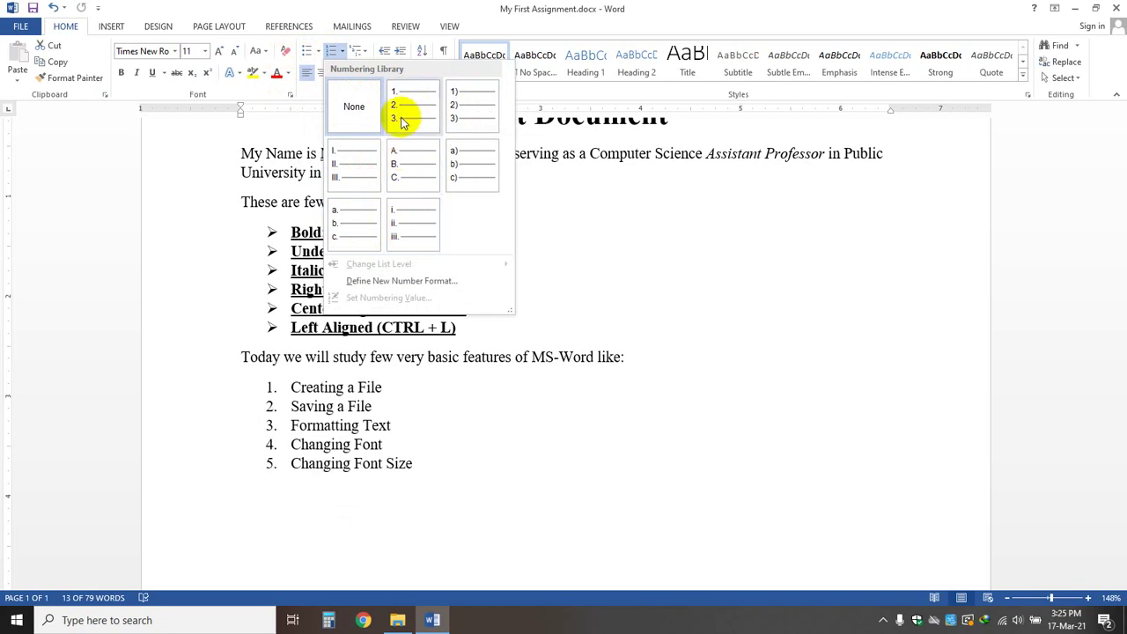
left_click(465, 115)
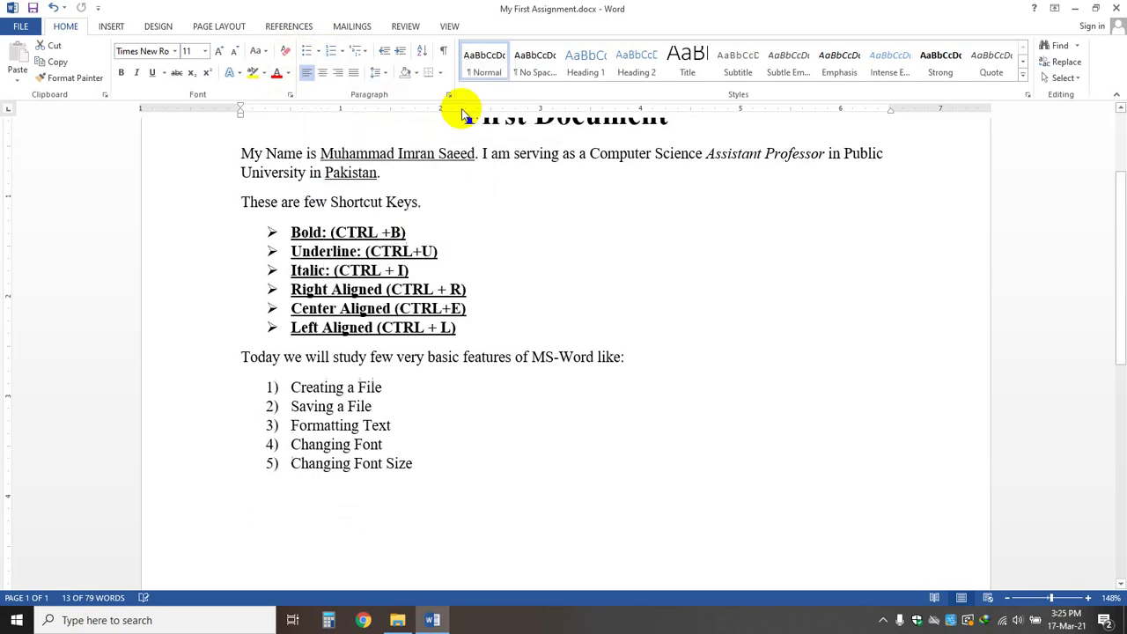
left_click(602, 279)
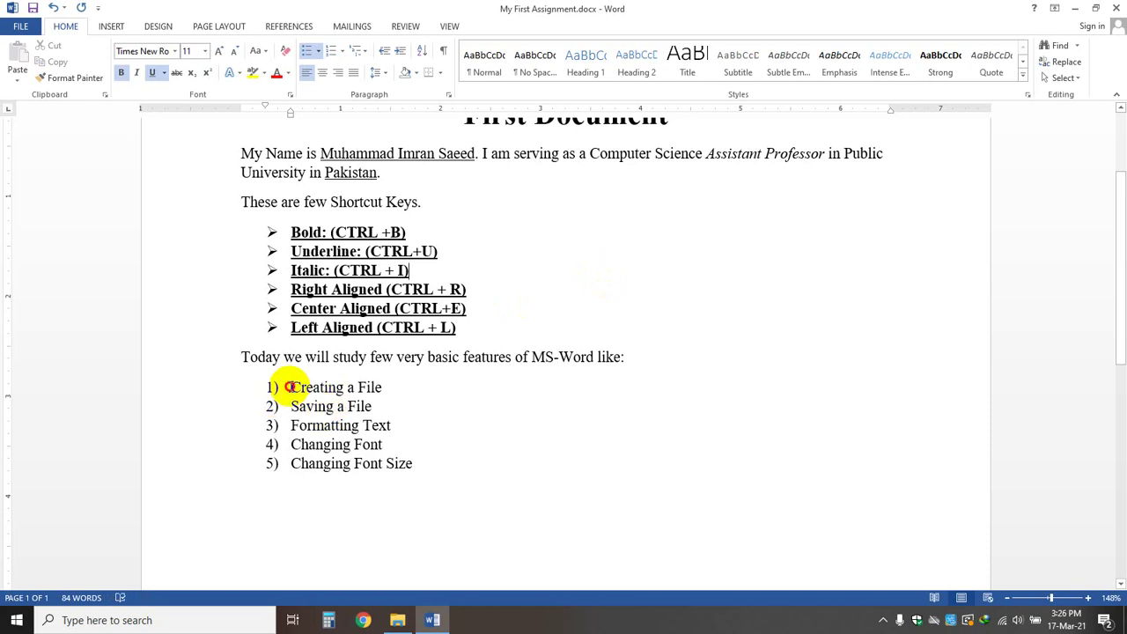
- Reapply the 1) 2) 3) number format from the numbering library to the five feature lines twice
left_click_drag(289, 387, 430, 464)
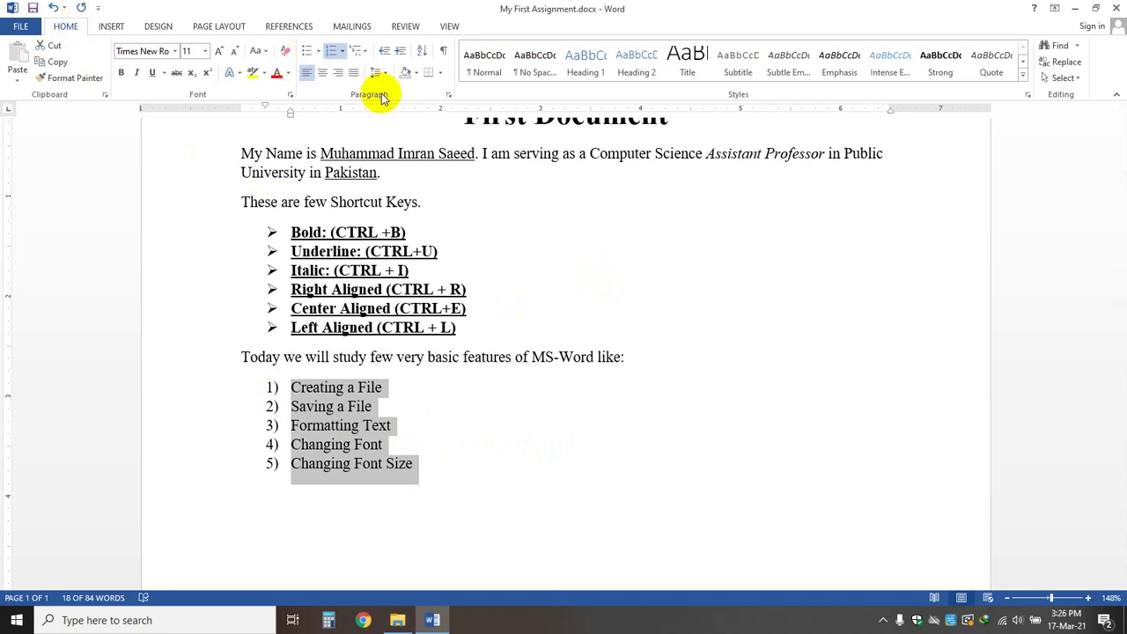
left_click(343, 52)
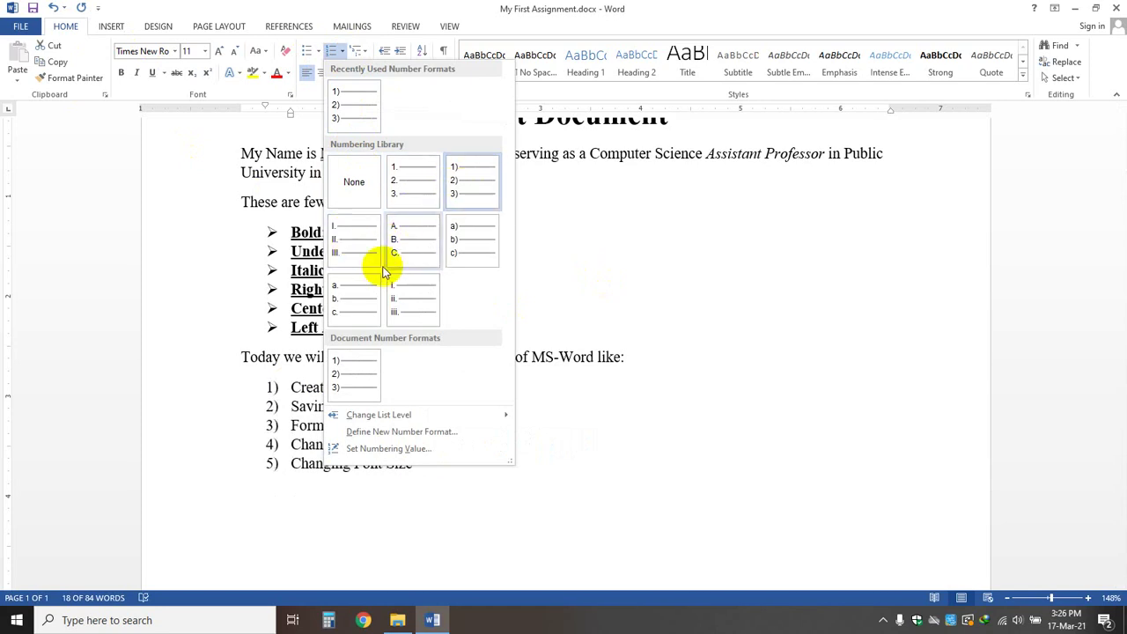
left_click(473, 192)
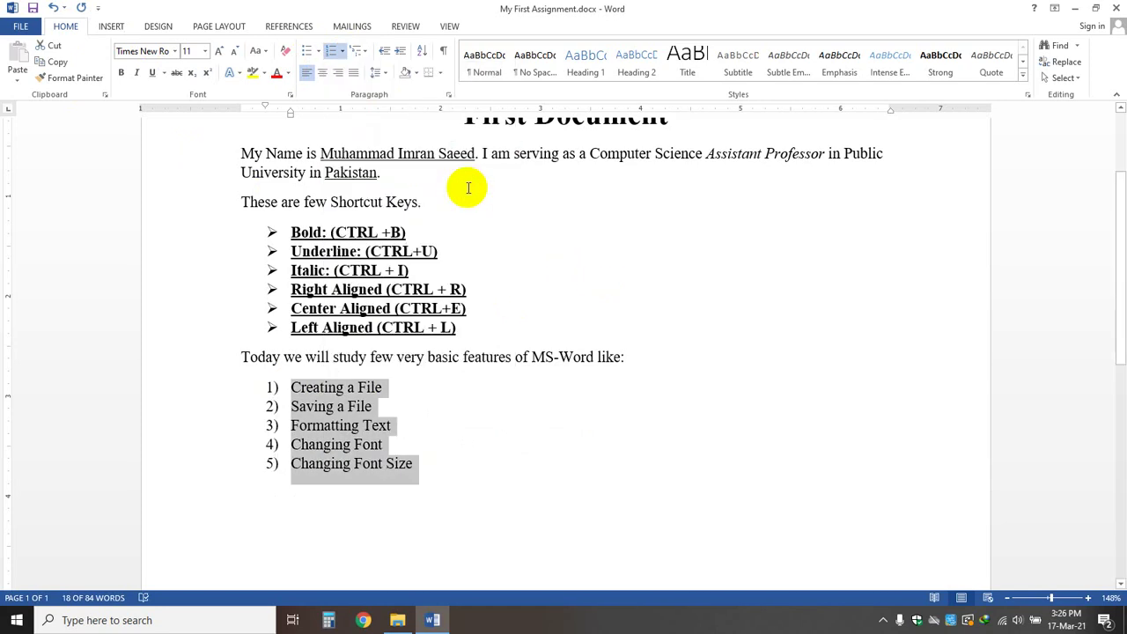
left_click(617, 462)
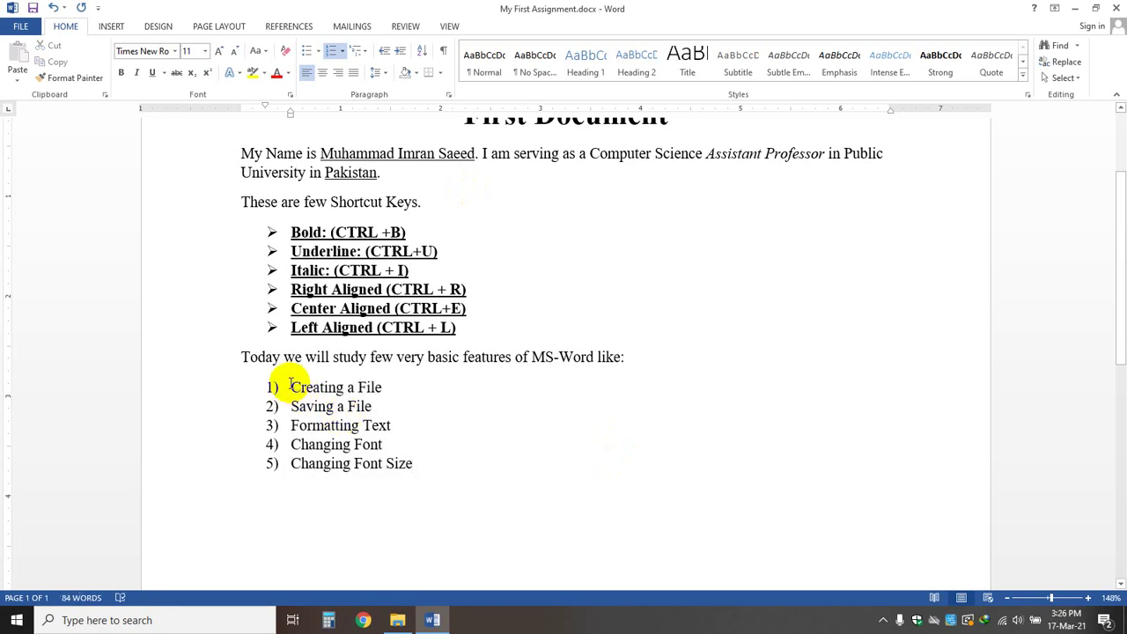
left_click_drag(290, 386, 424, 457)
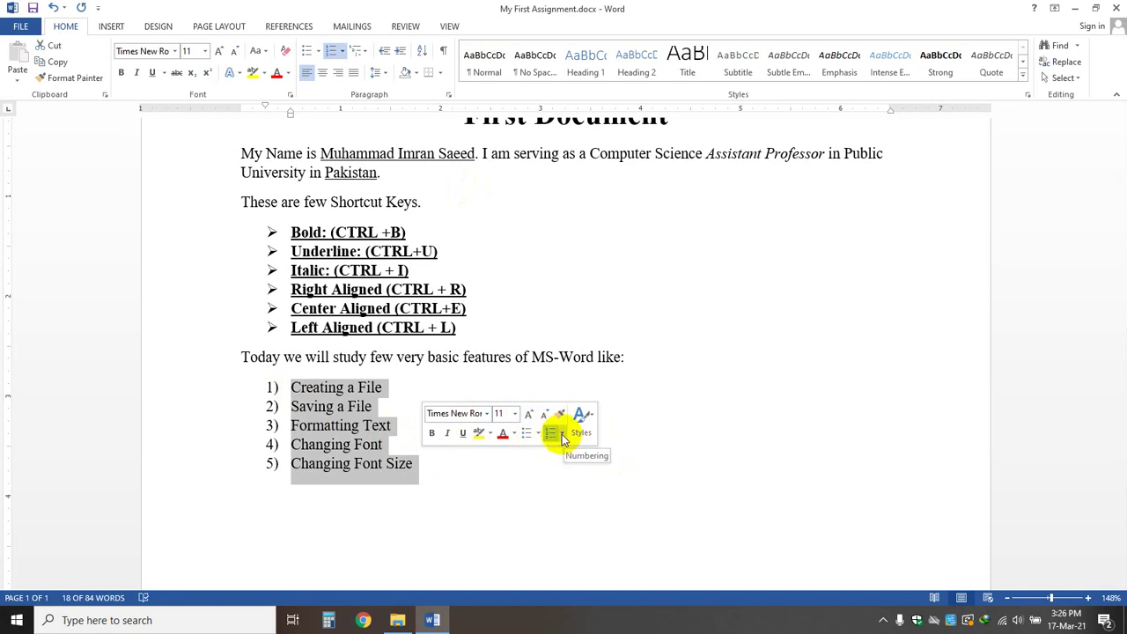
left_click(563, 437)
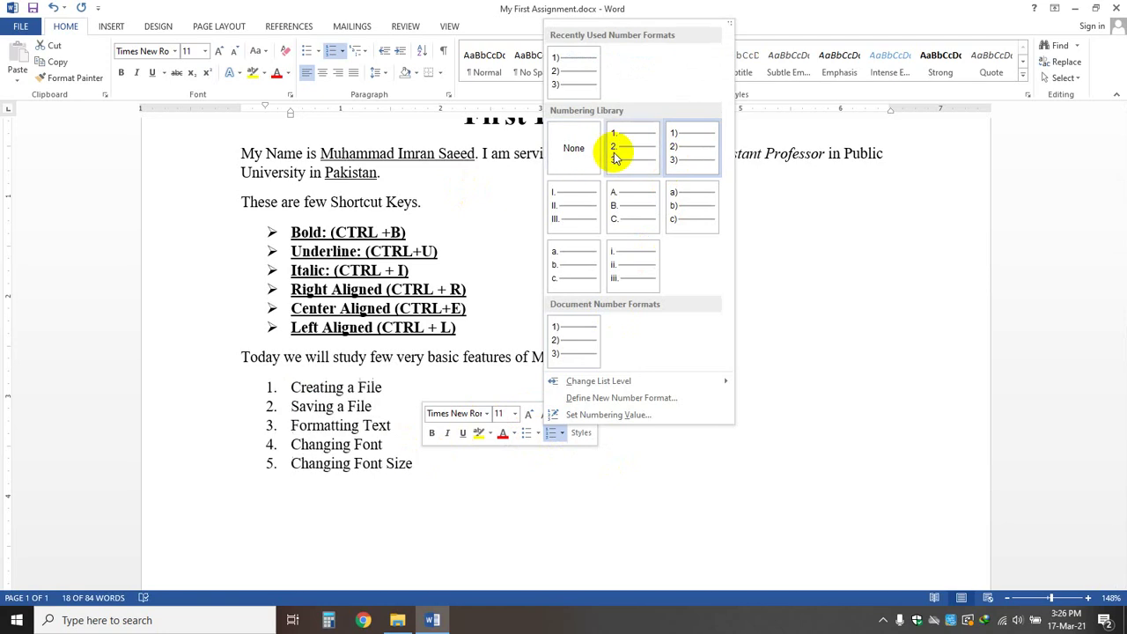
left_click(686, 163)
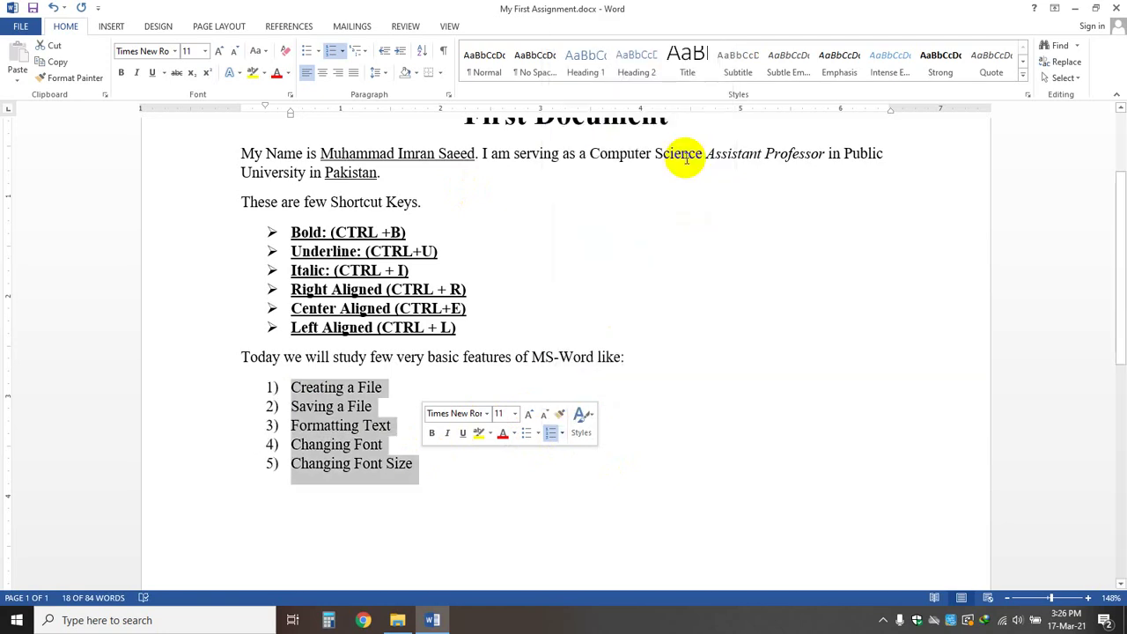
left_click(735, 257)
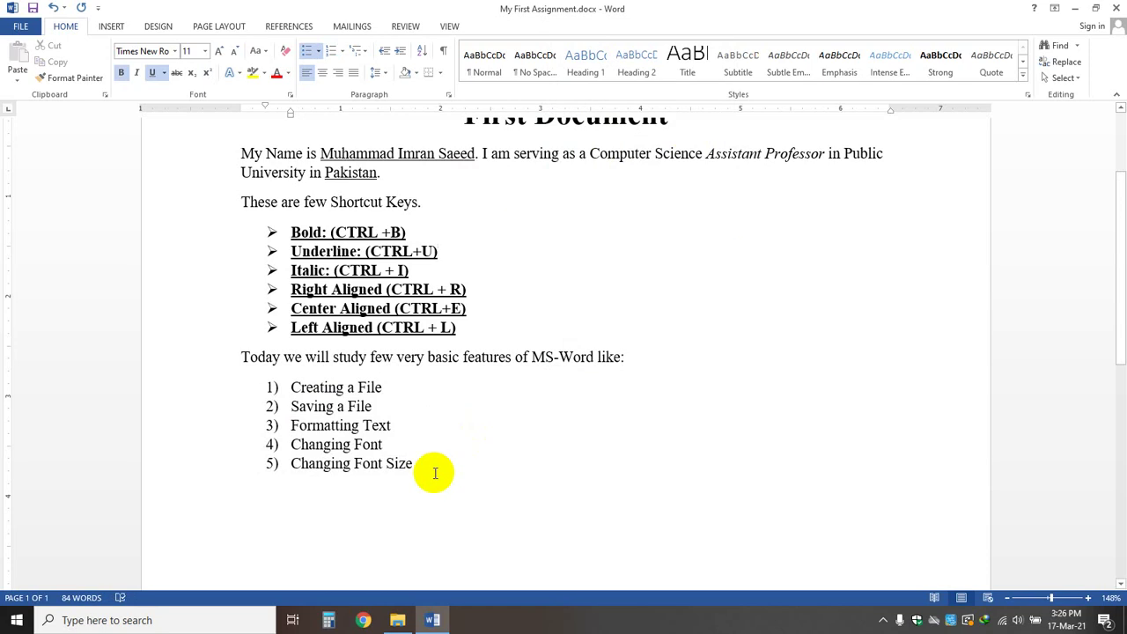
- Remove the numbering from the five feature lines by choosing None, and undo the removal
left_click_drag(428, 468, 264, 385)
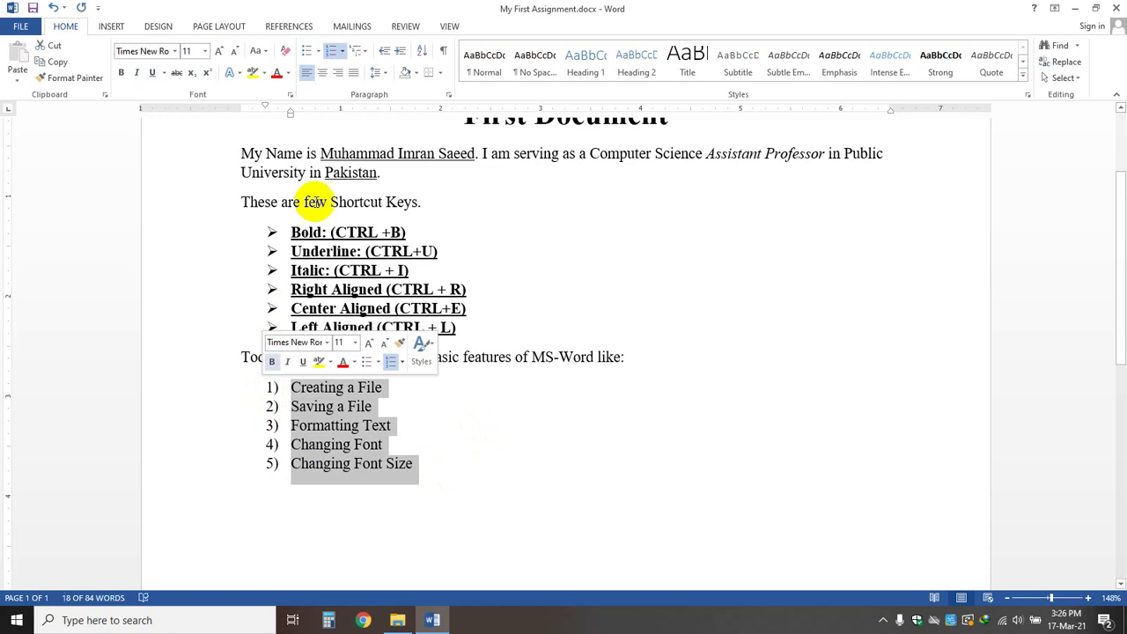
left_click(343, 56)
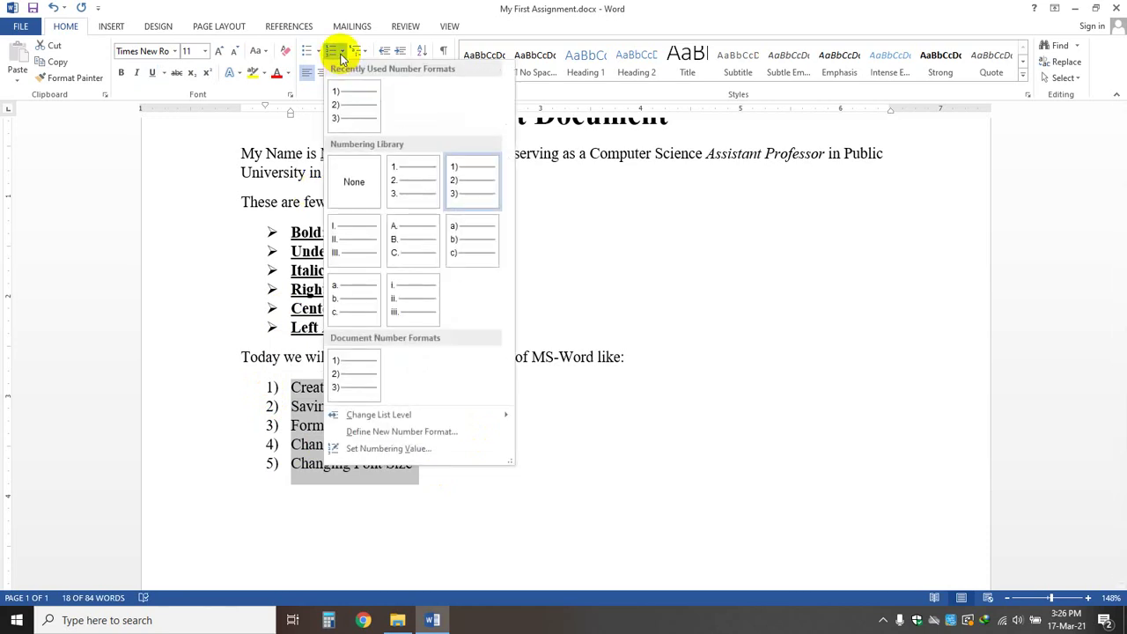
left_click(357, 188)
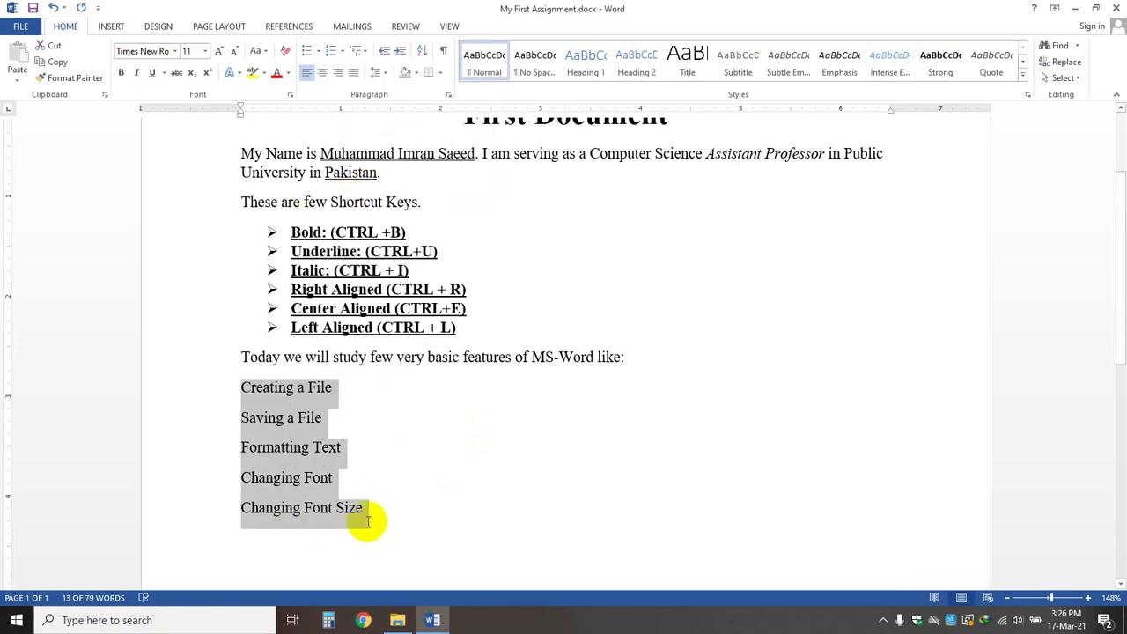
left_click(53, 7)
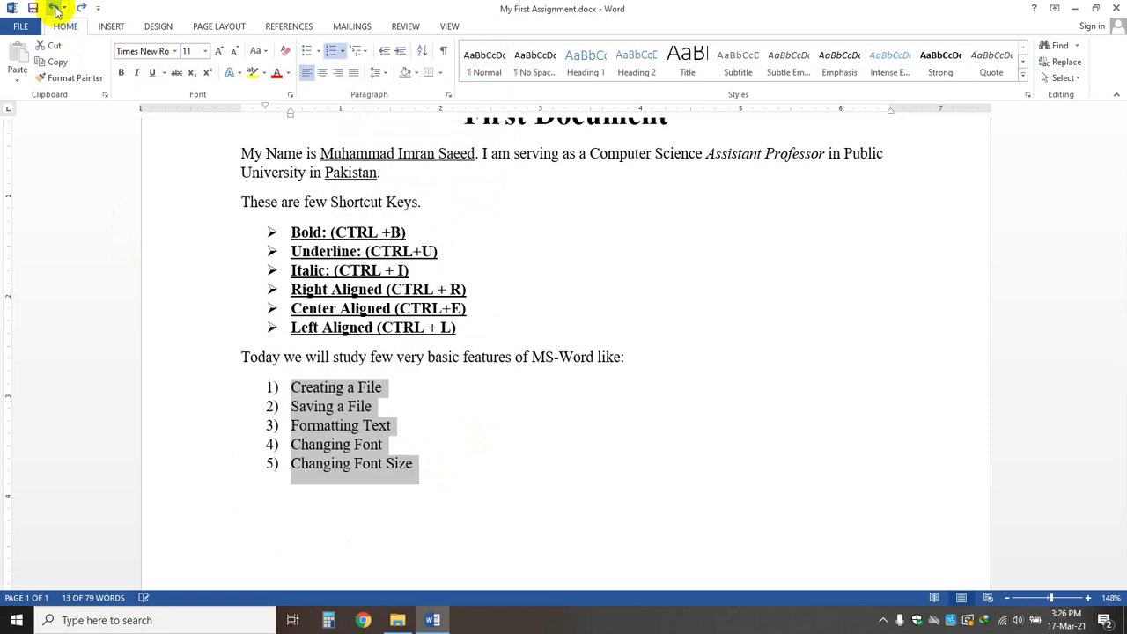
left_click(568, 480)
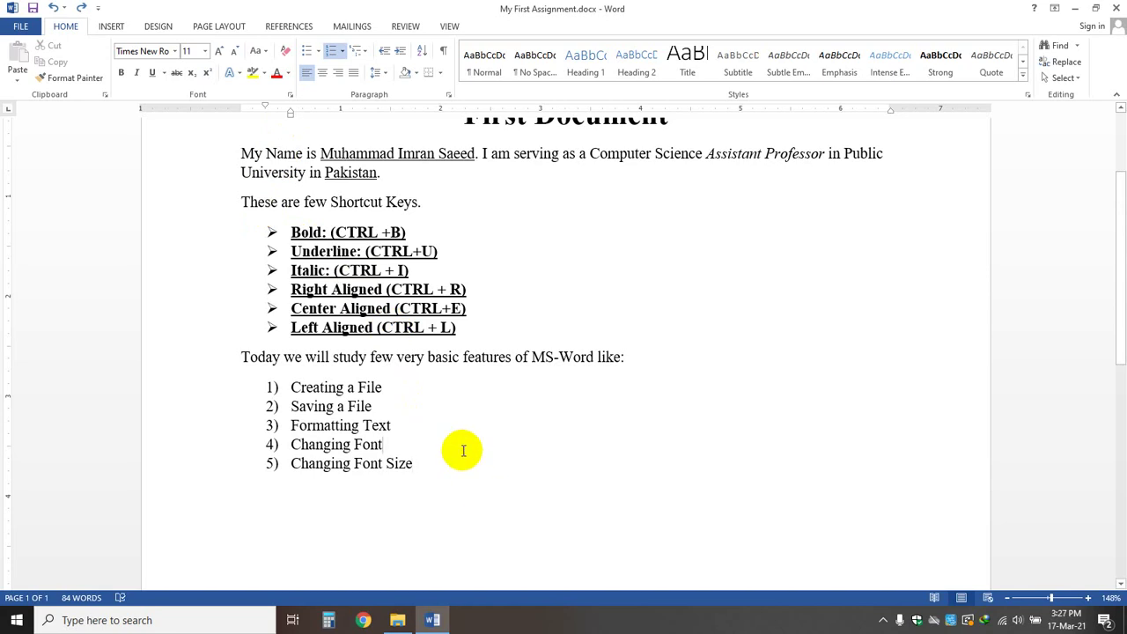
- Copy the five numbered feature lines, add the filler line "Dfjsdfj dfdfsdfl dfdfl dflj" below the list, and paste the copy under it
left_click_drag(290, 385, 451, 457)
key("ctrl+c")
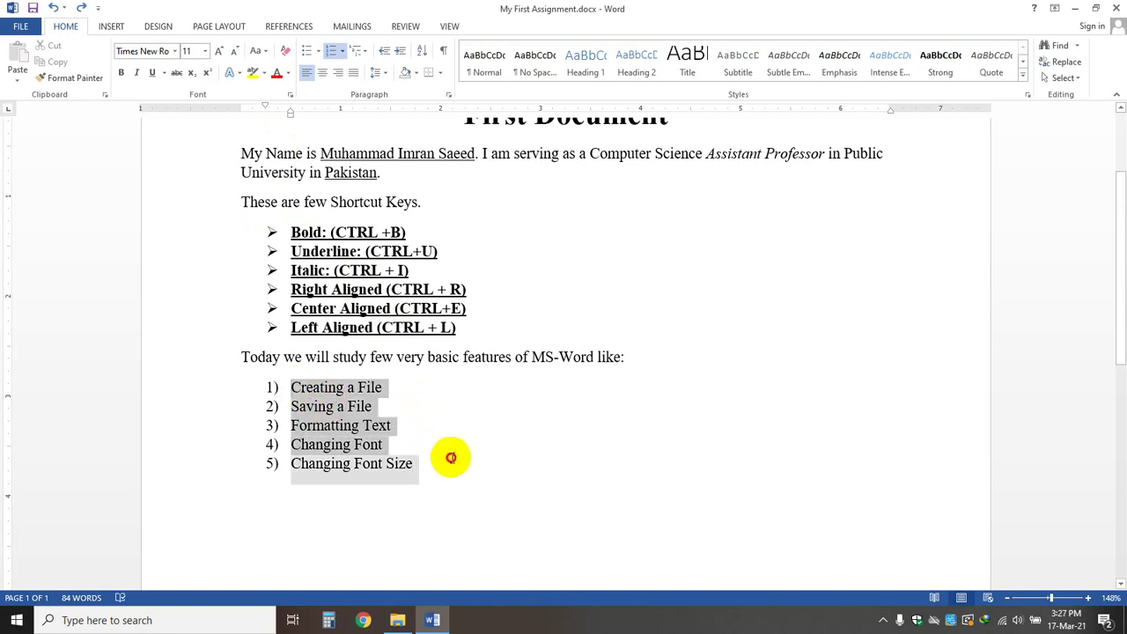
left_click(444, 464)
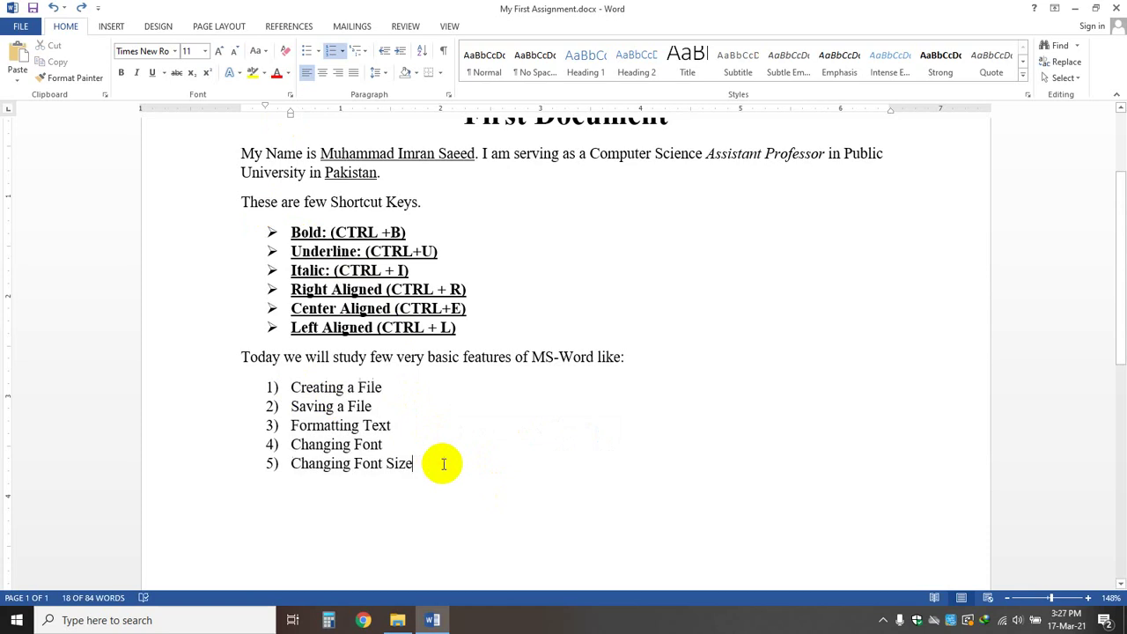
key("Return")
key("Return")
type("Dfjsdfj")
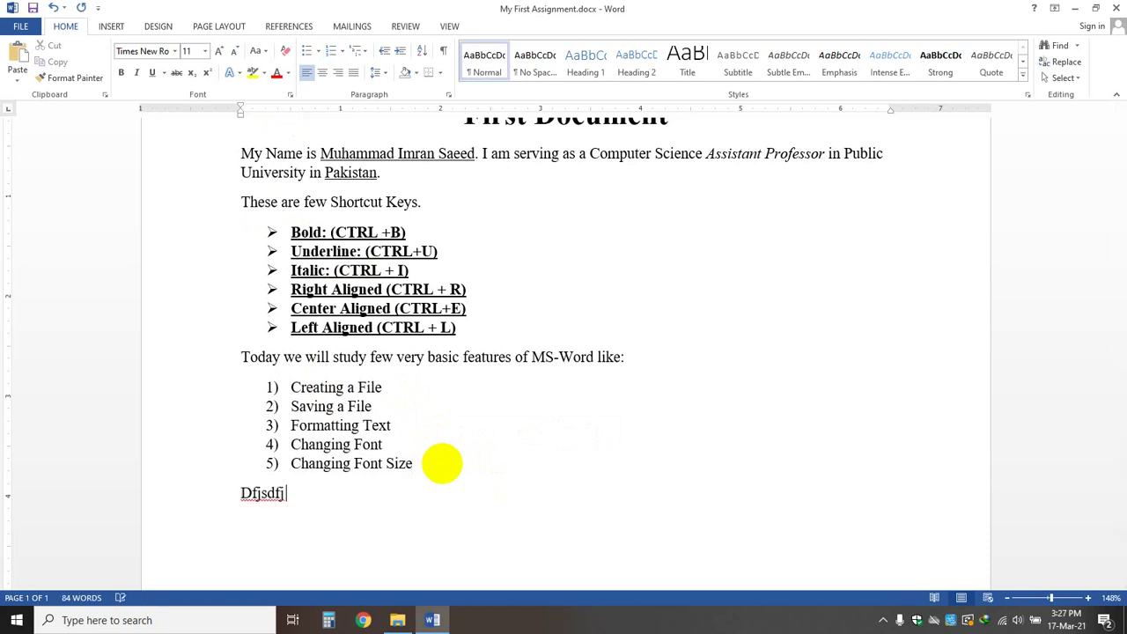
type(" dfdfsdfl  dfdfl dflj")
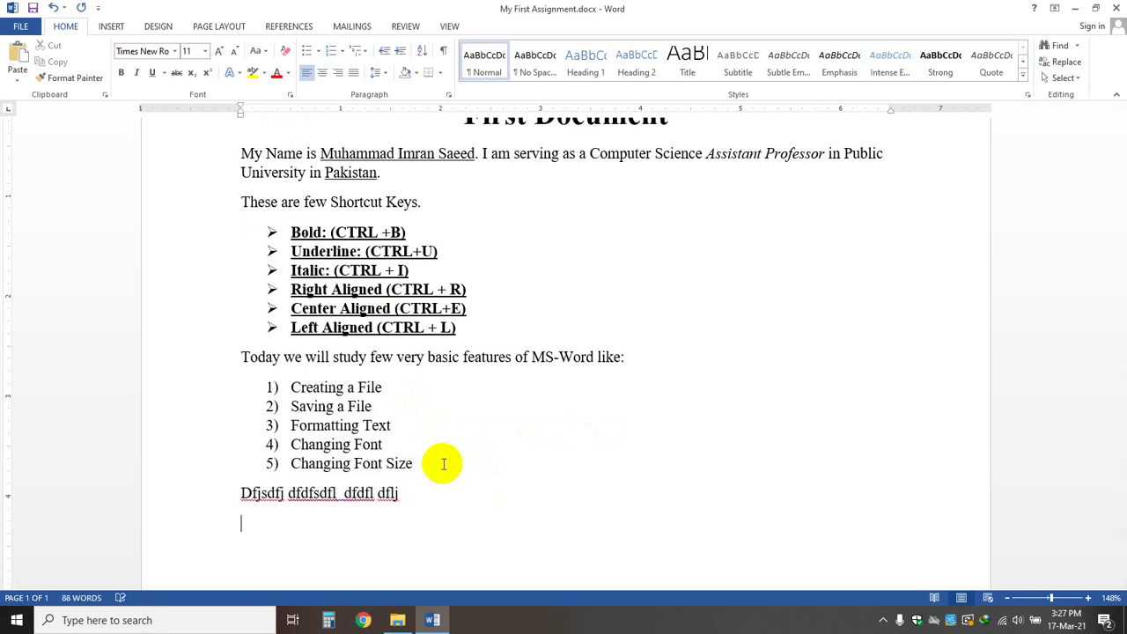
key("ctrl+v")
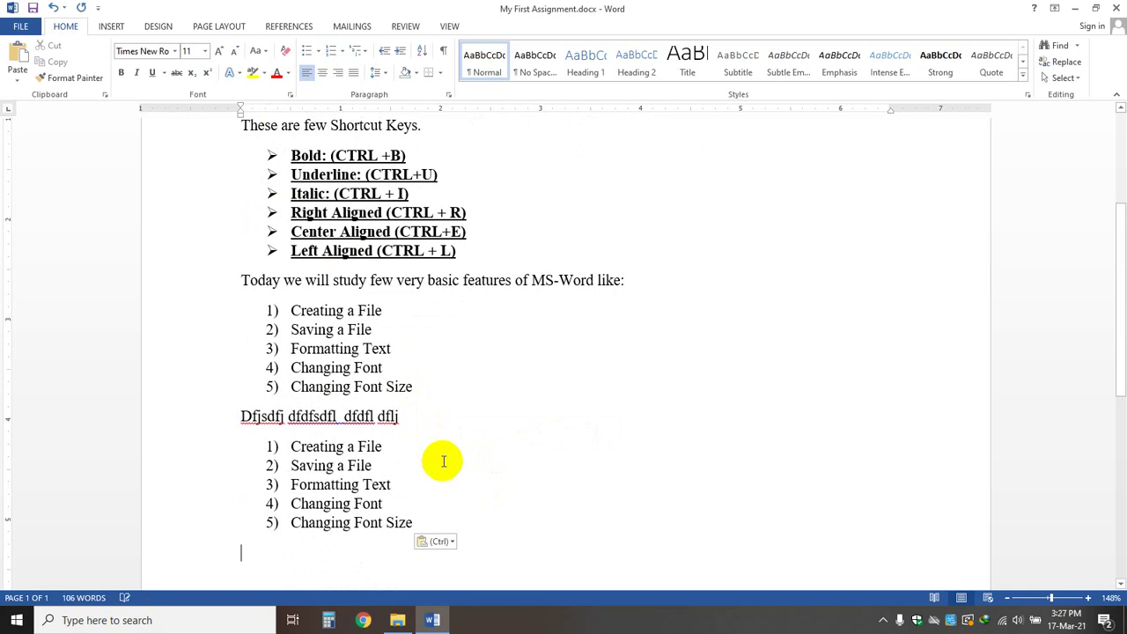
- Remove the numbering from the pasted copy of the five feature lines by choosing None
left_click(212, 451)
left_click_drag(211, 451, 223, 518)
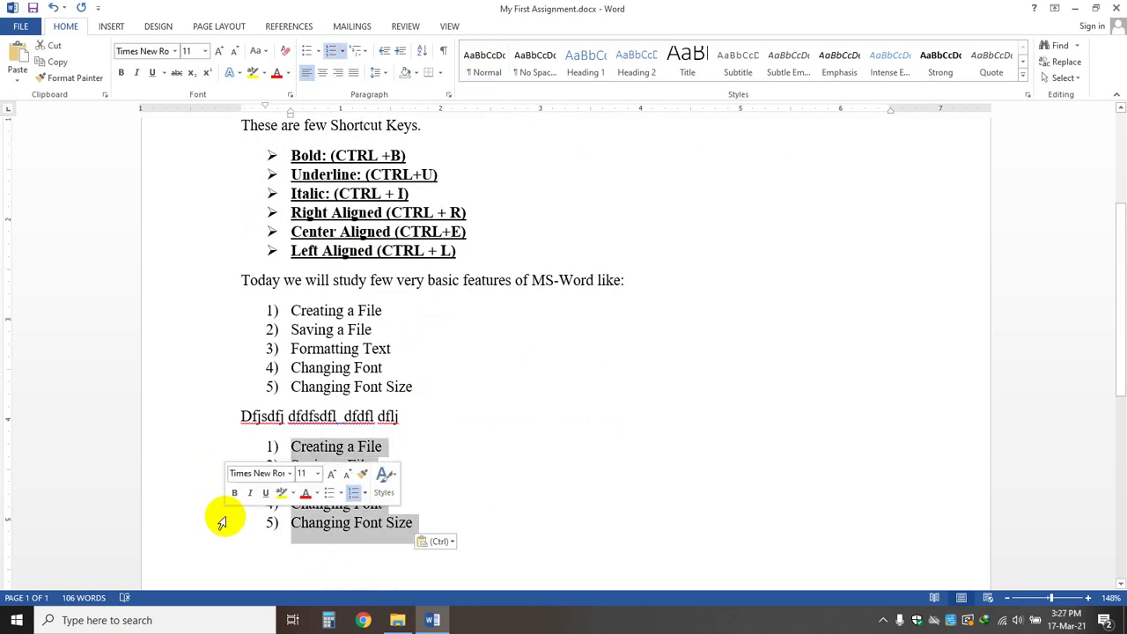
left_click(354, 52)
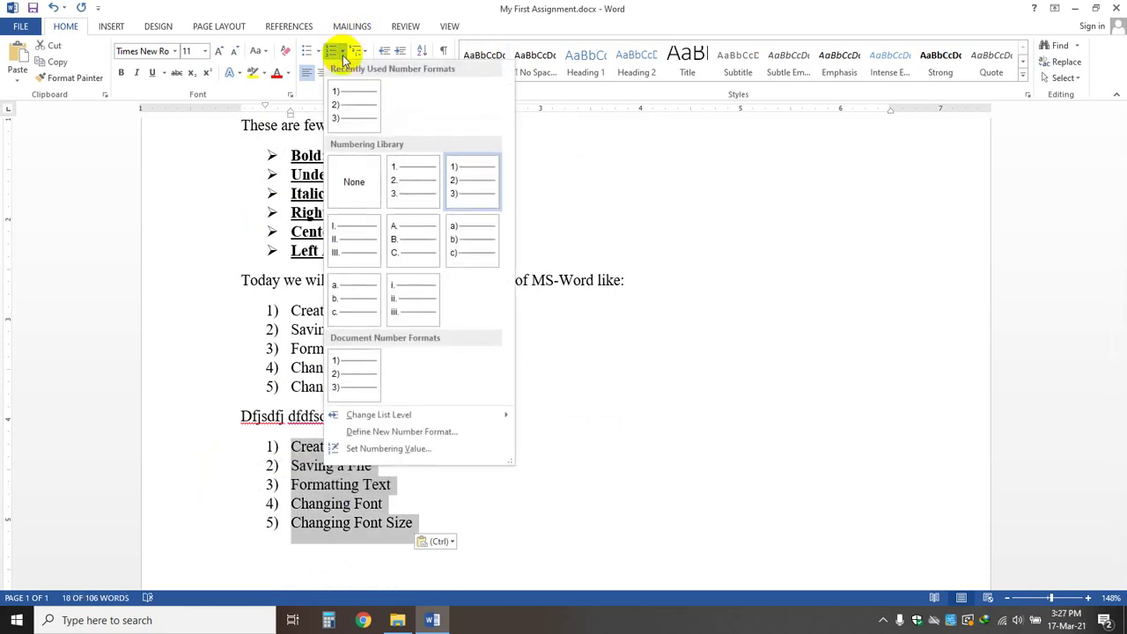
left_click(364, 179)
left_click(678, 469)
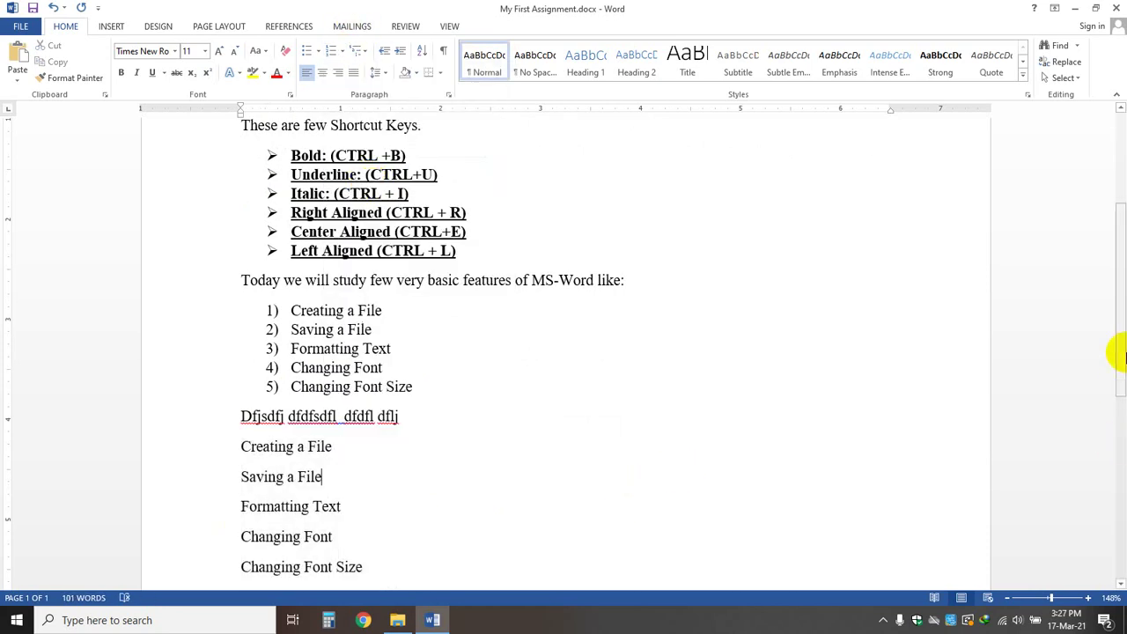
- Replace the filler line with a copy of the sentence "Today we will study few very basic features of MS-Word like:"
scroll(1115, 361, "down", 2)
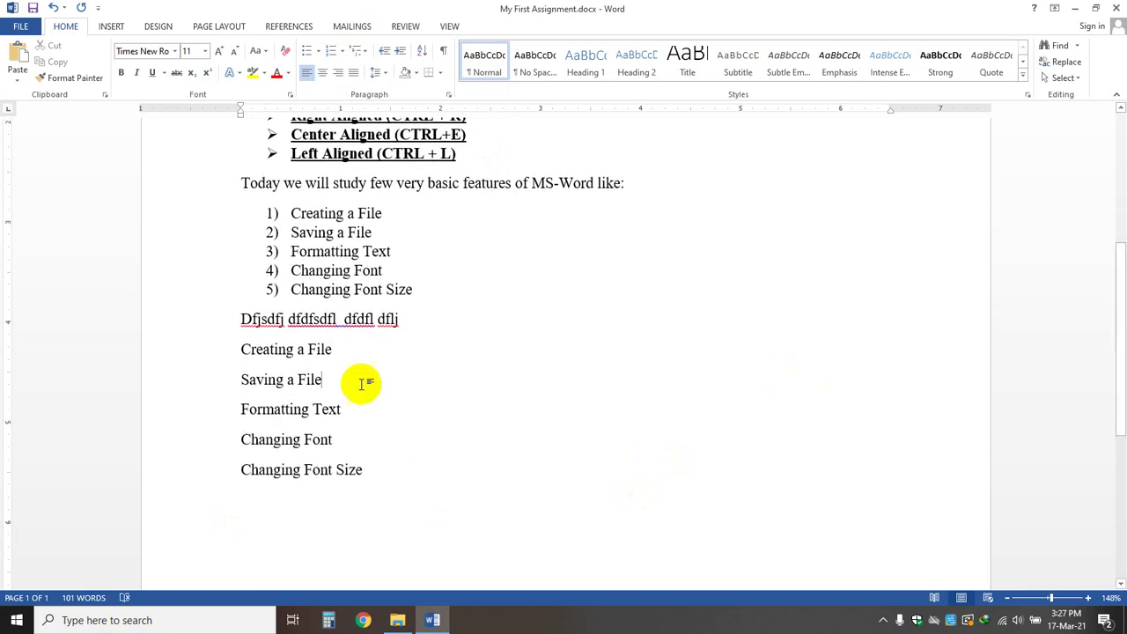
left_click(445, 308)
left_click_drag(241, 182, 652, 199)
key("ctrl+c")
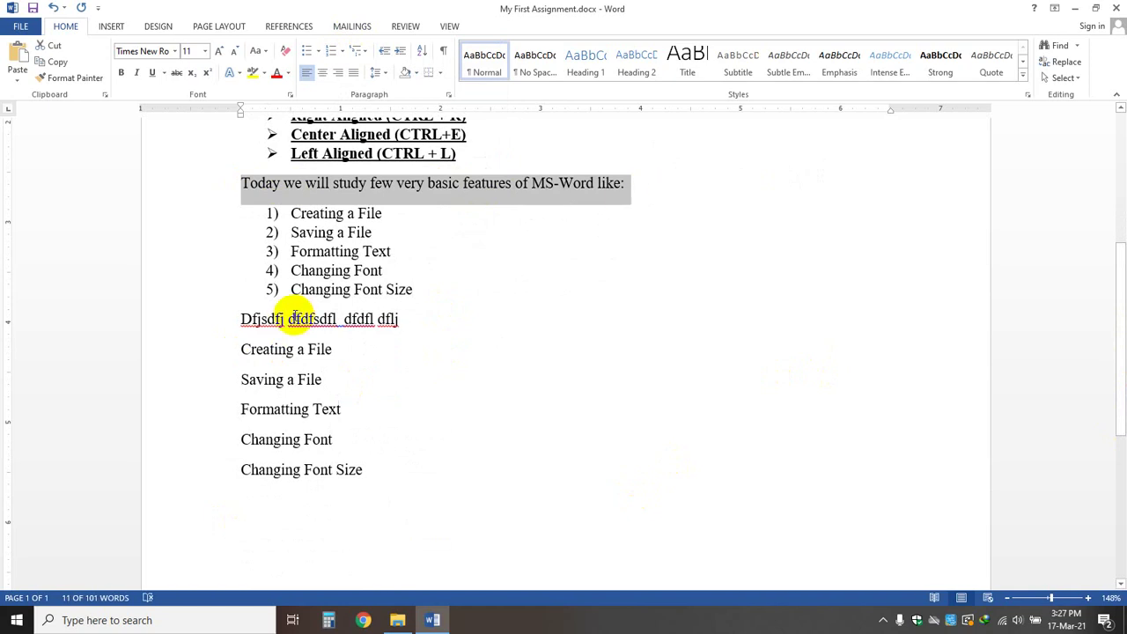
left_click_drag(236, 319, 423, 324)
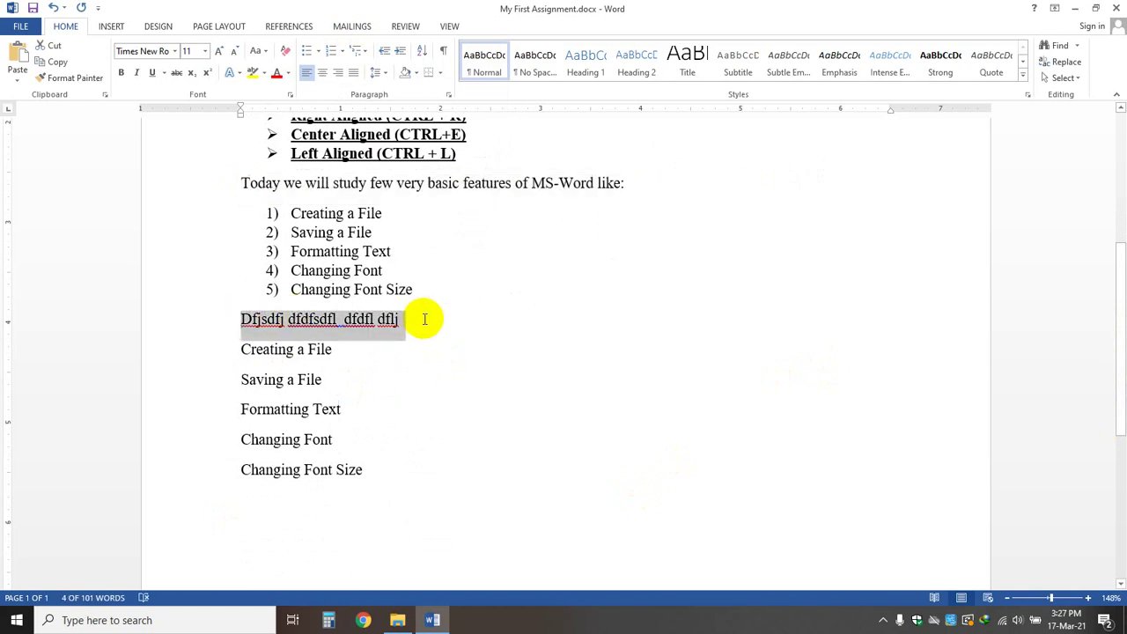
key("ctrl+v")
- Take the pasted "Today we will study" sentence out of the numbered list, align it with the left margin and leave a blank line above it
left_click(288, 306)
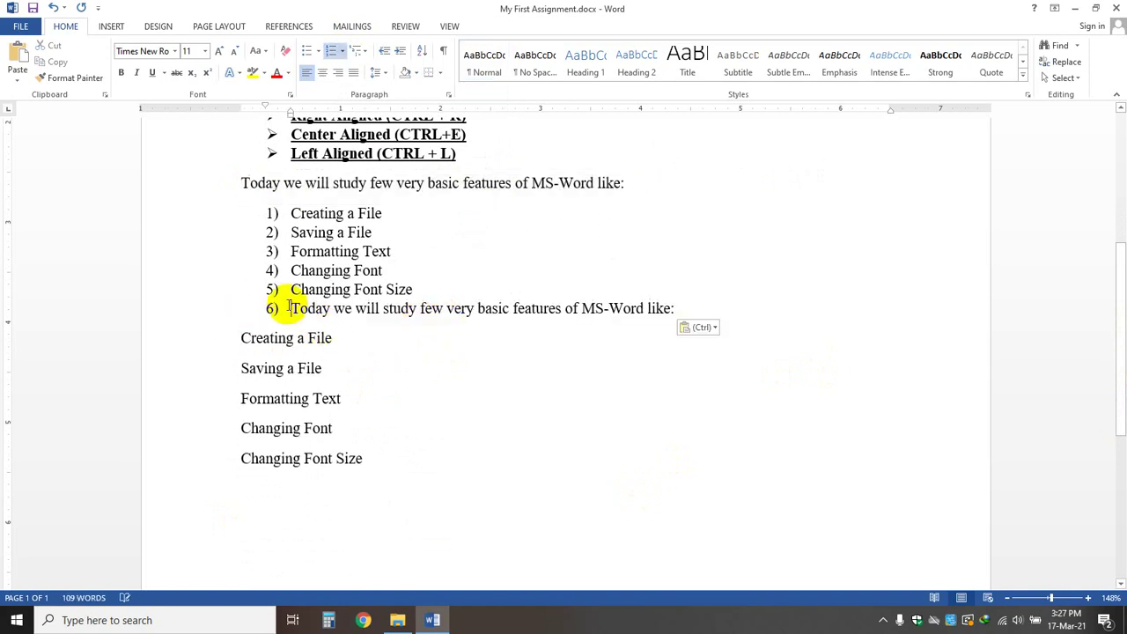
key("BackSpace")
key("BackSpace")
key("BackSpace")
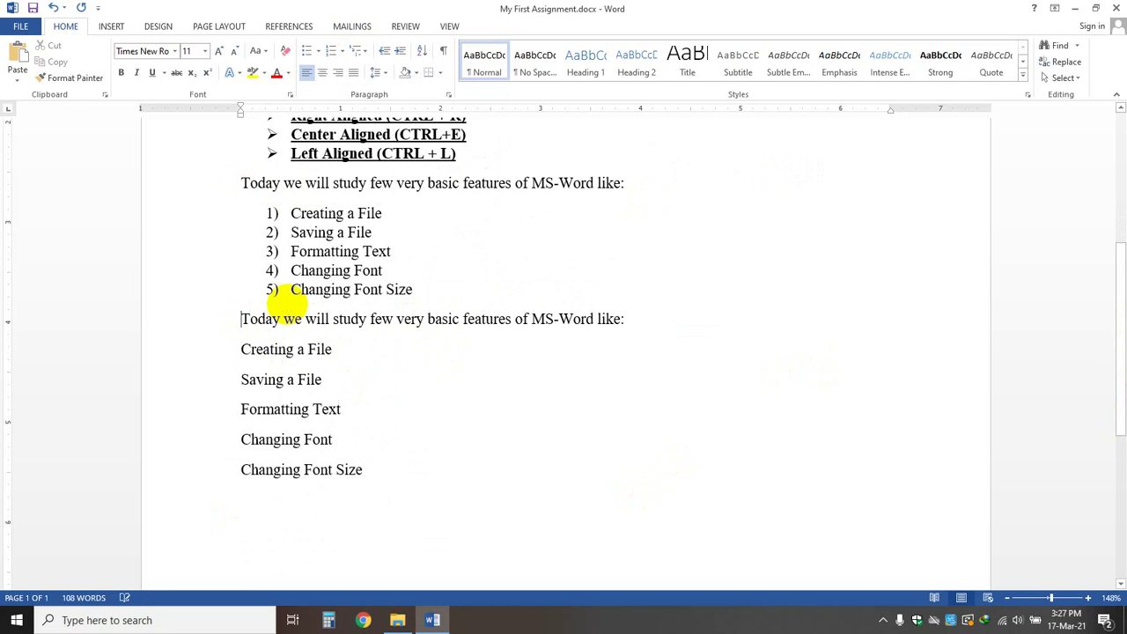
key("Return")
key("BackSpace")
key("BackSpace")
key("BackSpace")
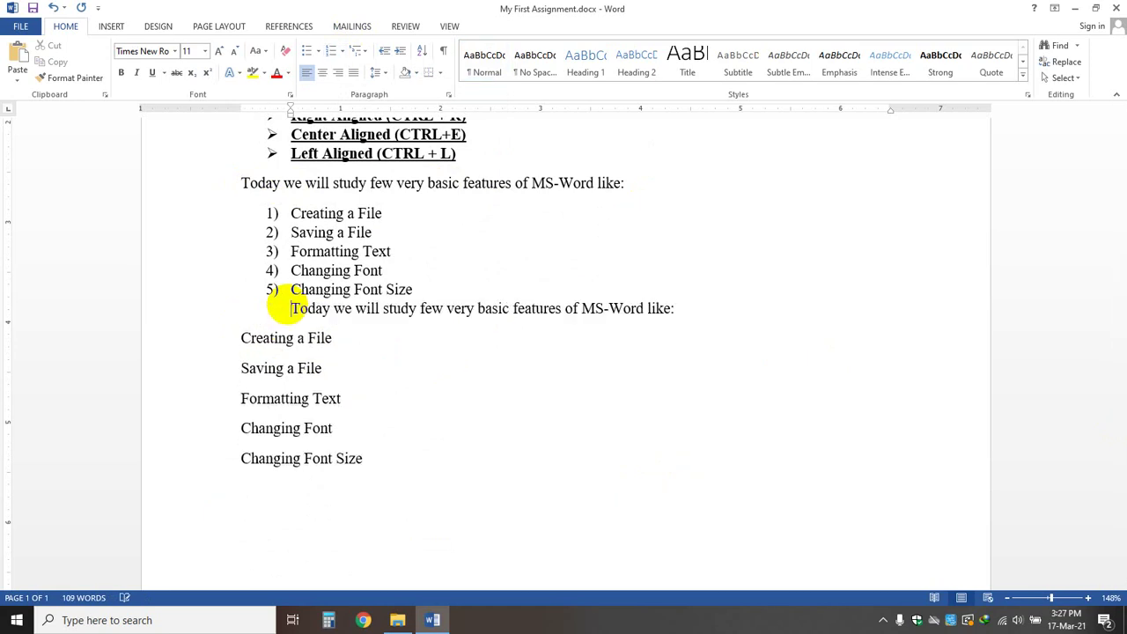
key("Return")
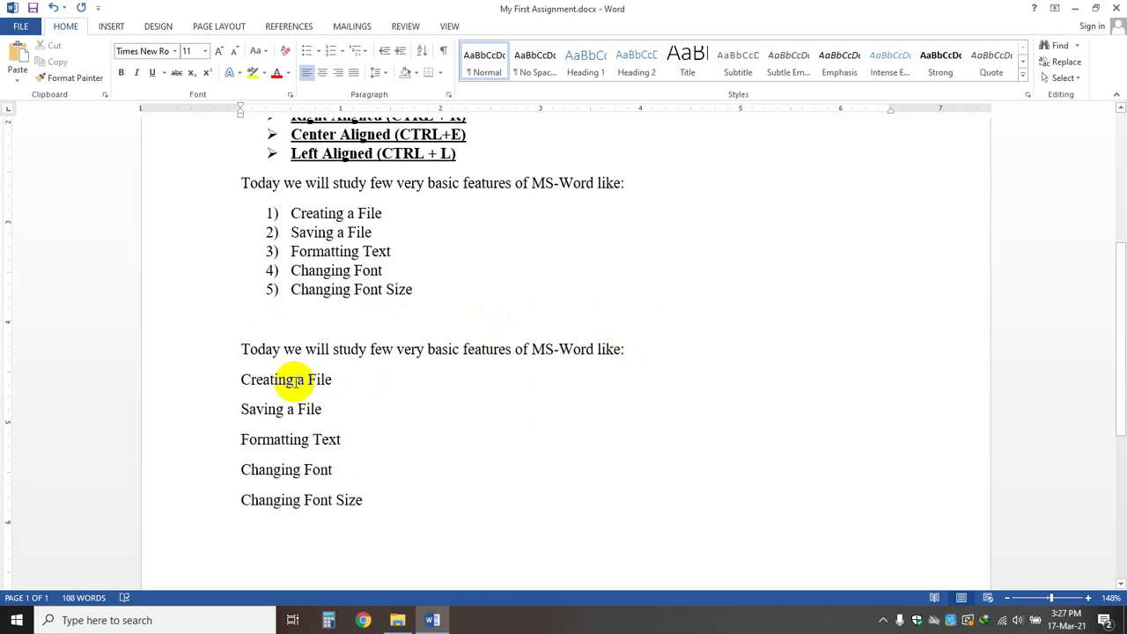
- Increase the indent of the five unnumbered feature lines under the second "Today we will study" sentence by one level
left_click_drag(206, 388, 203, 499)
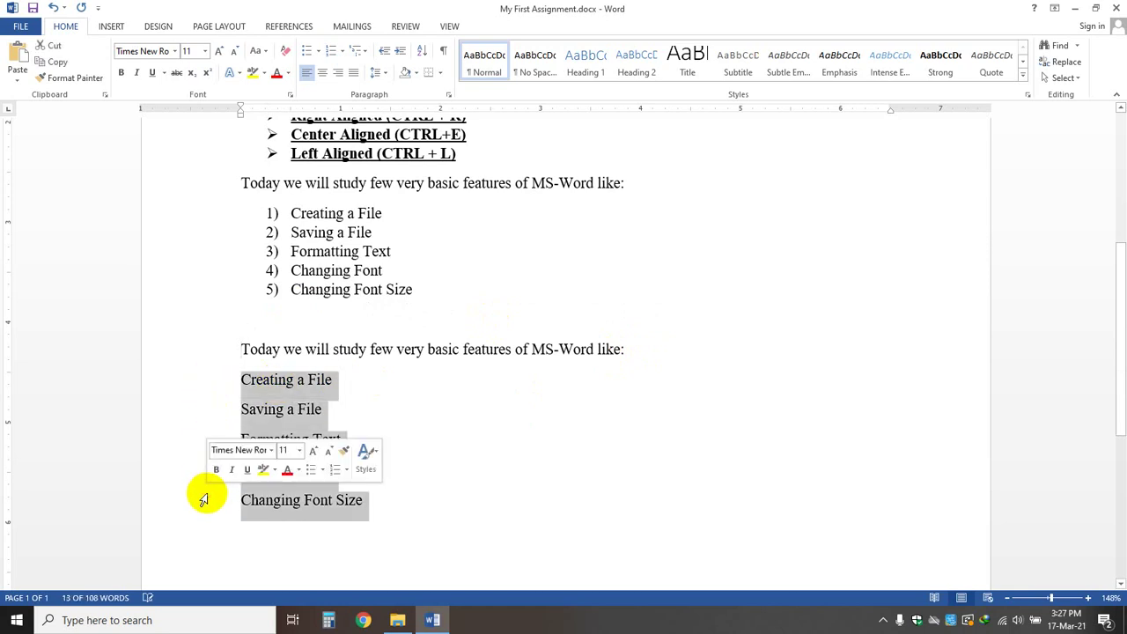
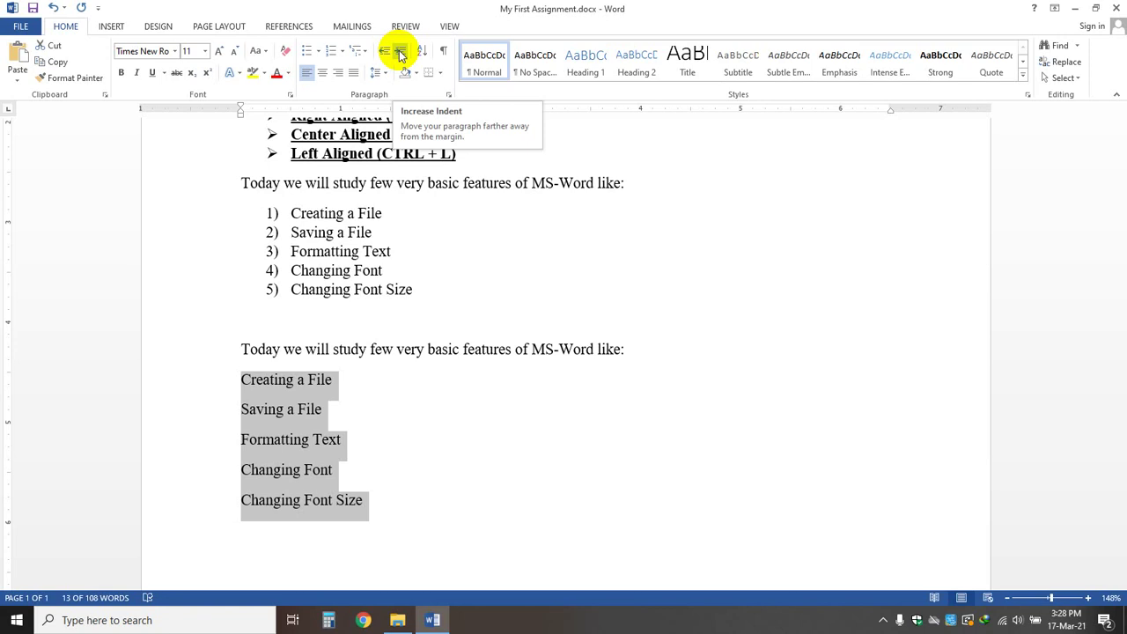
left_click(401, 54)
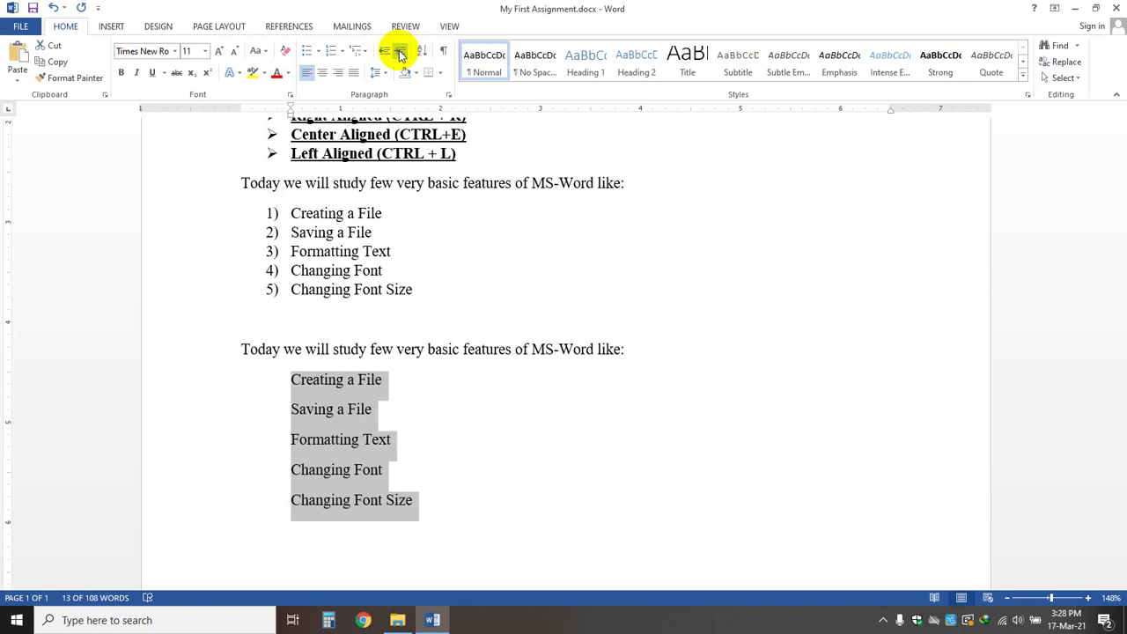
- Increase the indent of the five unnumbered feature lines by two levels and decrease it again by two levels
left_click(400, 55)
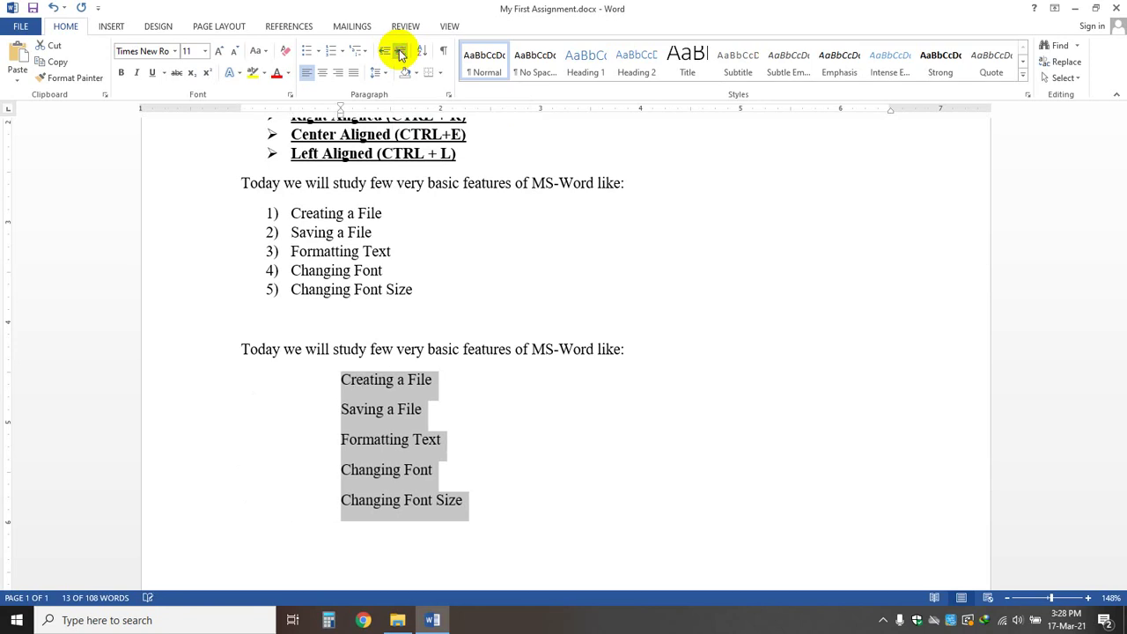
left_click(400, 55)
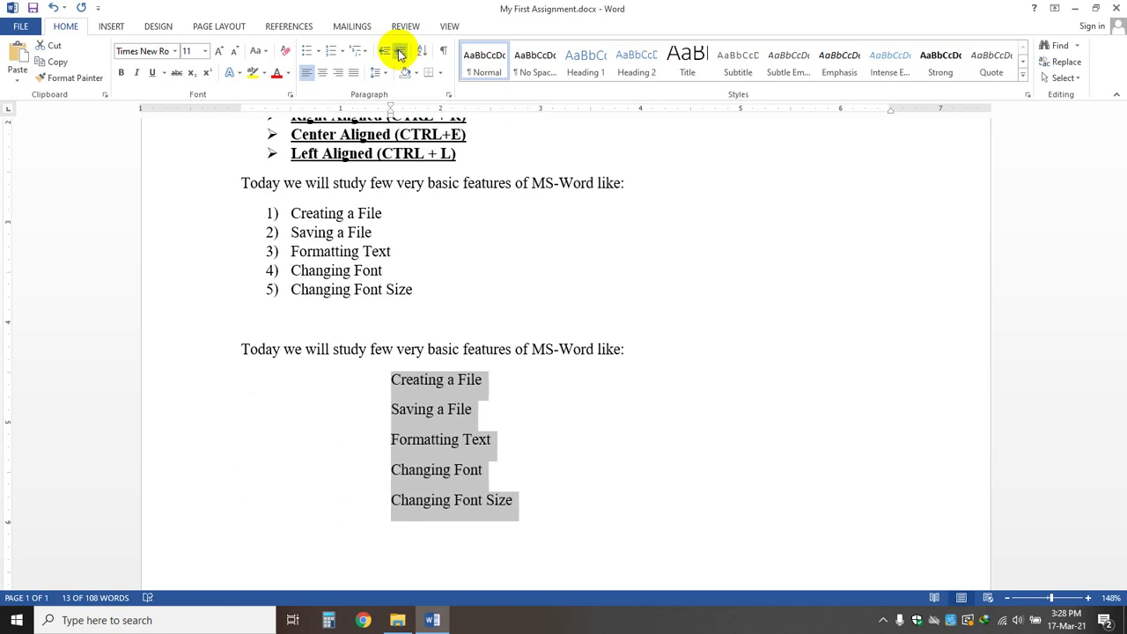
left_click(388, 55)
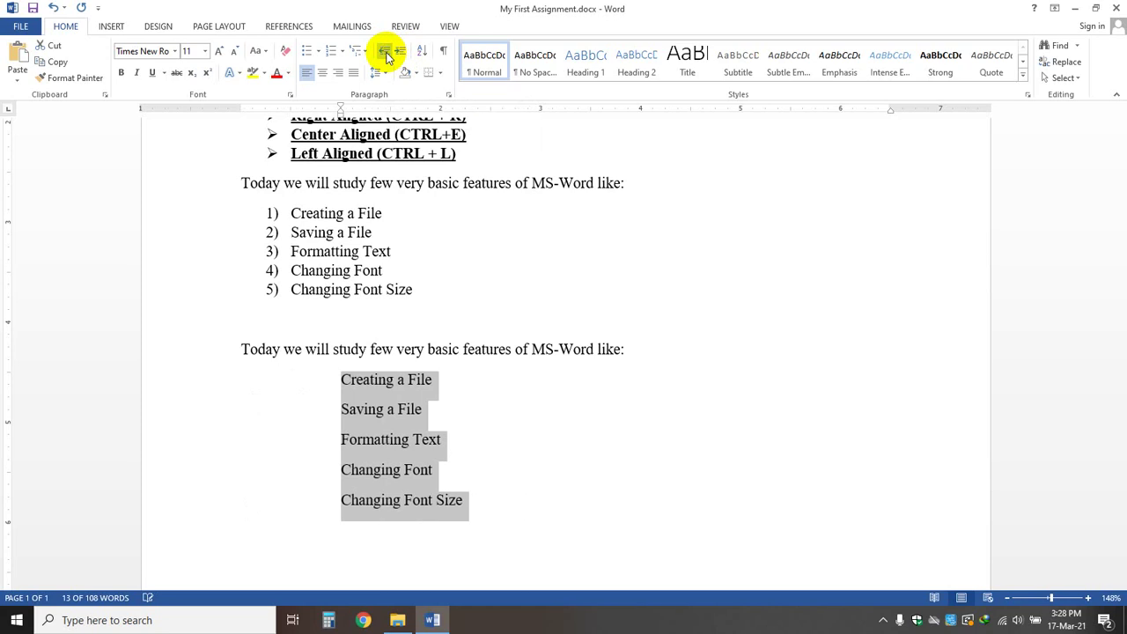
left_click(387, 55)
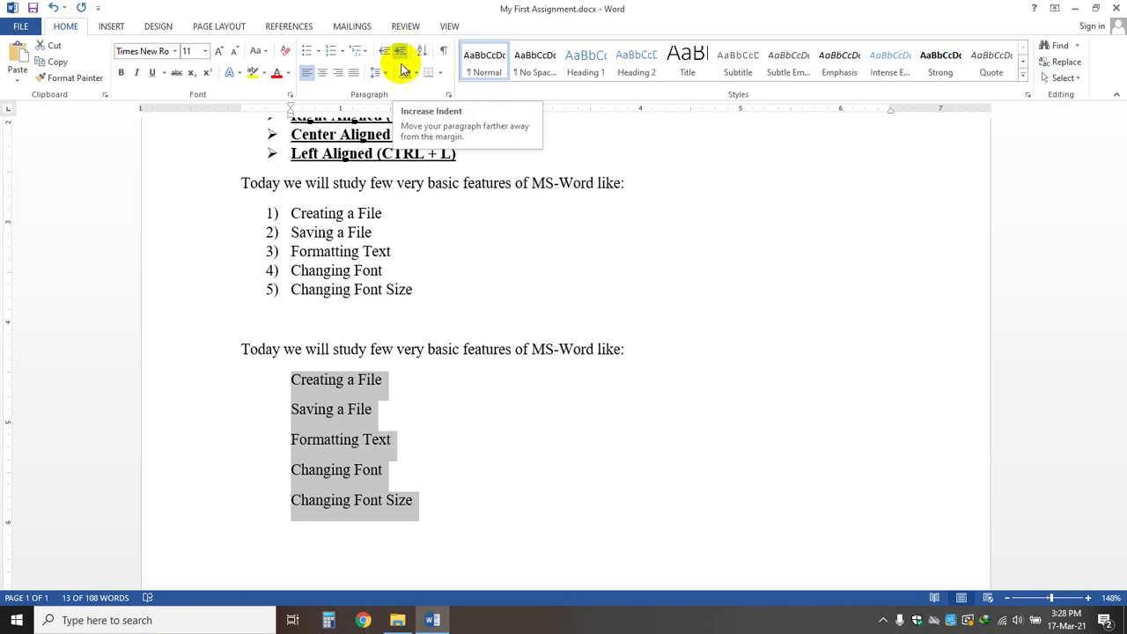
- Add a sixth item, "Indentation on the Text", to the numbered feature list after "Changing Font Size"
left_click(421, 289)
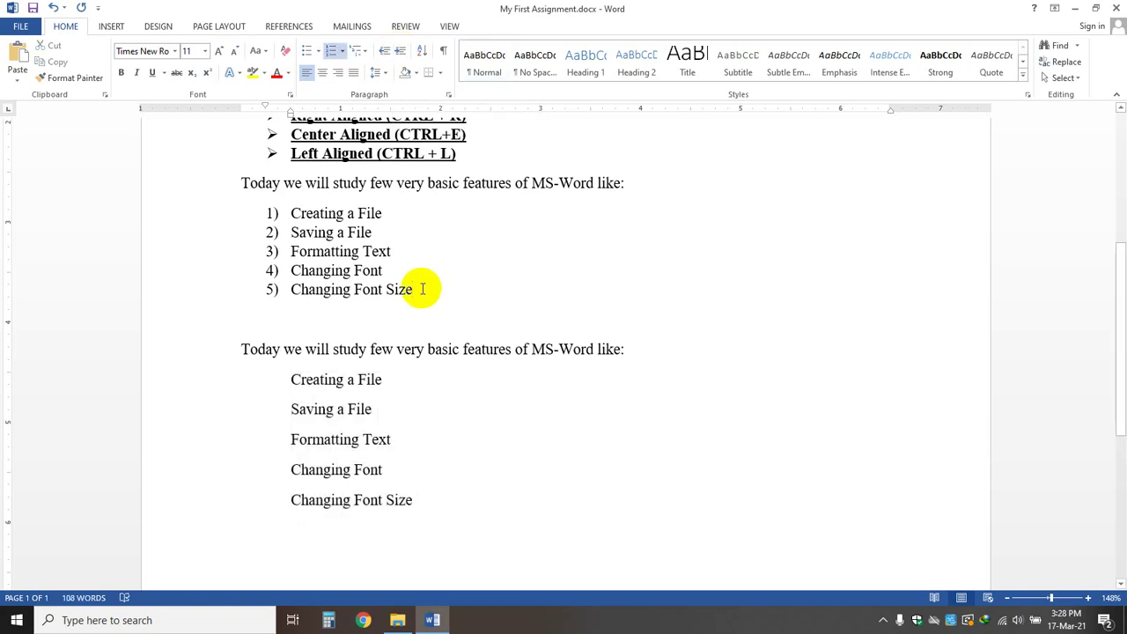
key("Return")
type("Ind")
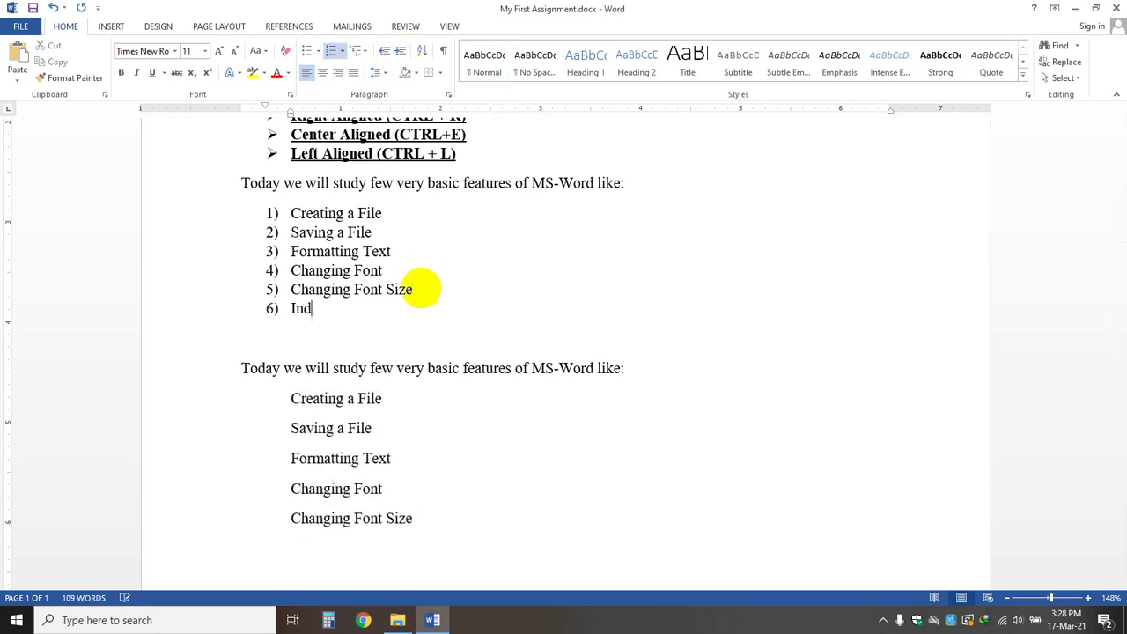
type("entation on the Text")
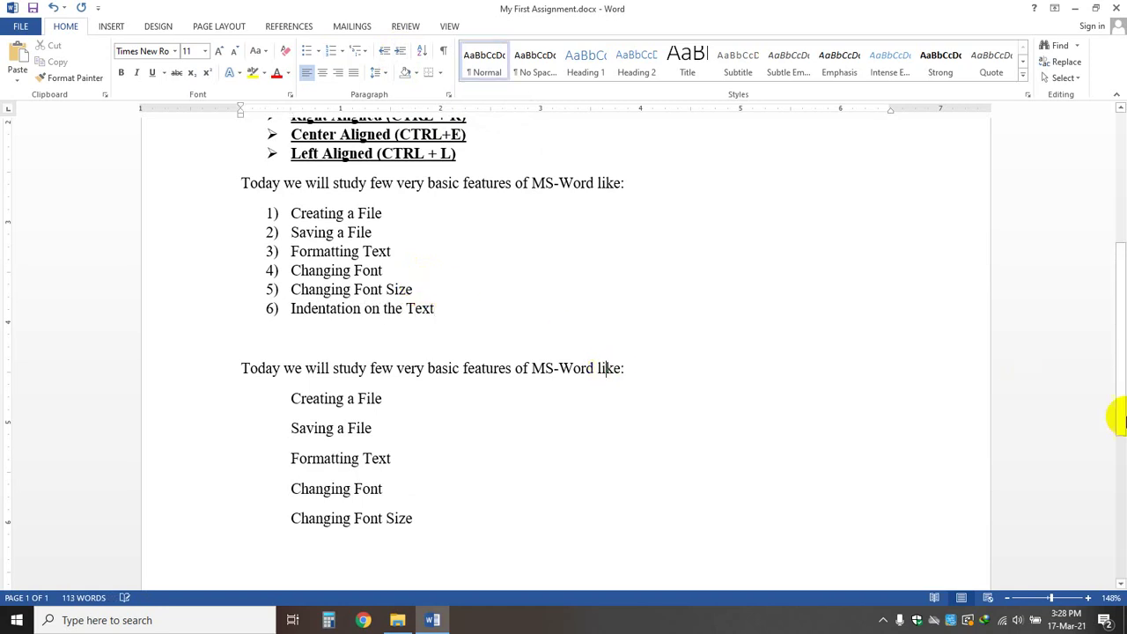
- Review the document from its title down to the numbered list and save it under its existing file name
left_click_drag(1116, 408, 1108, 282)
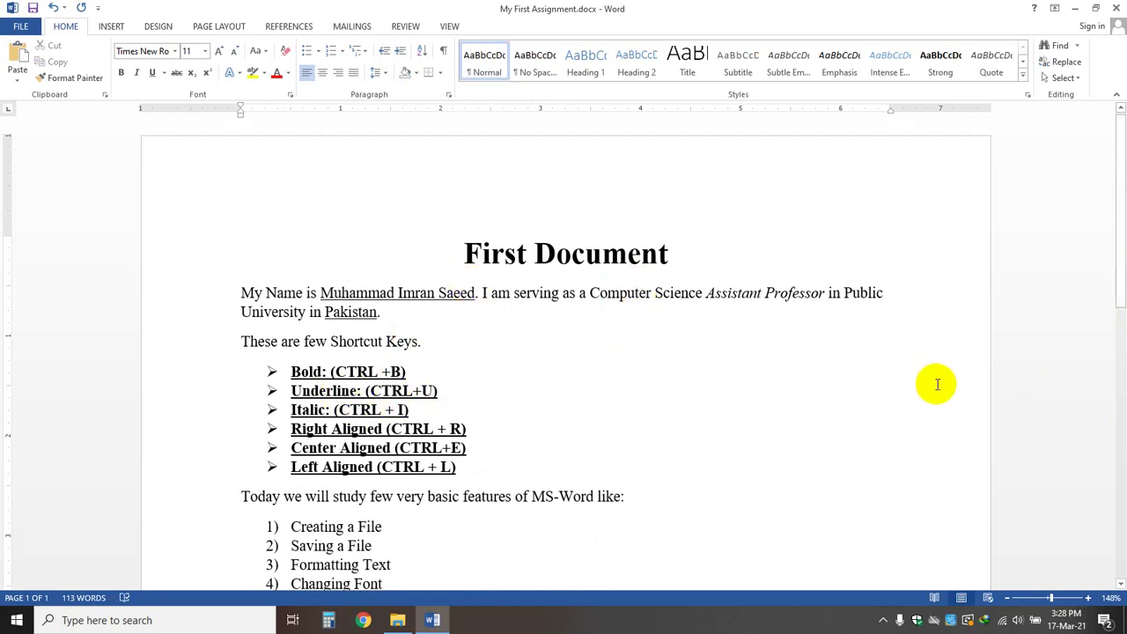
left_click_drag(1120, 244, 1123, 285)
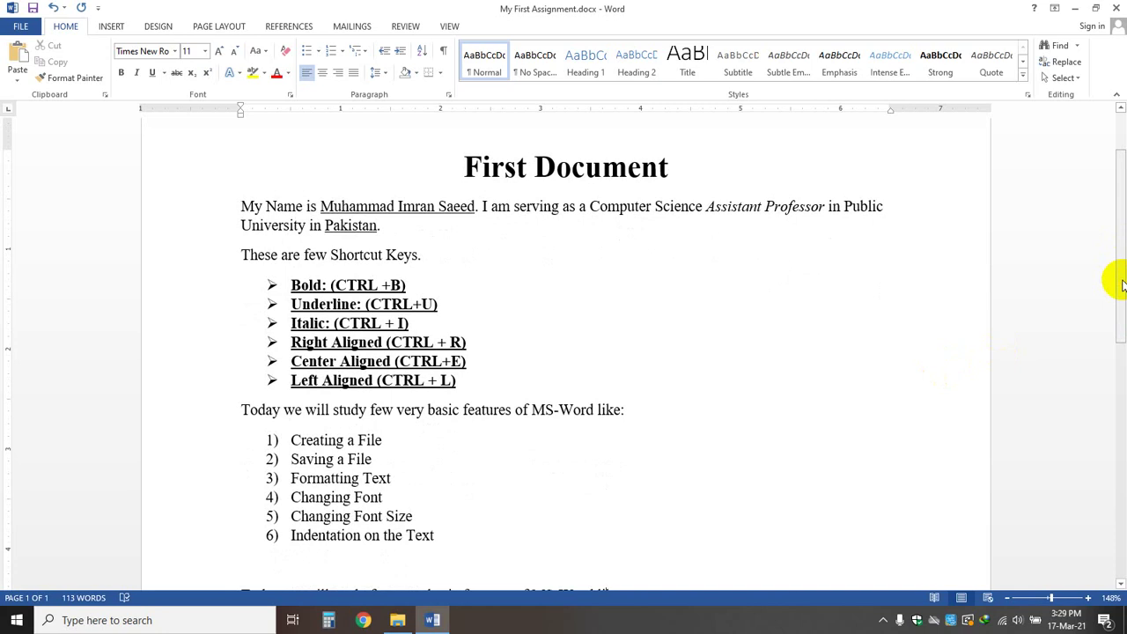
mouse_move(1122, 277)
left_mouse_down()
mouse_move(1122, 473)
mouse_move(1120, 289)
left_mouse_up()
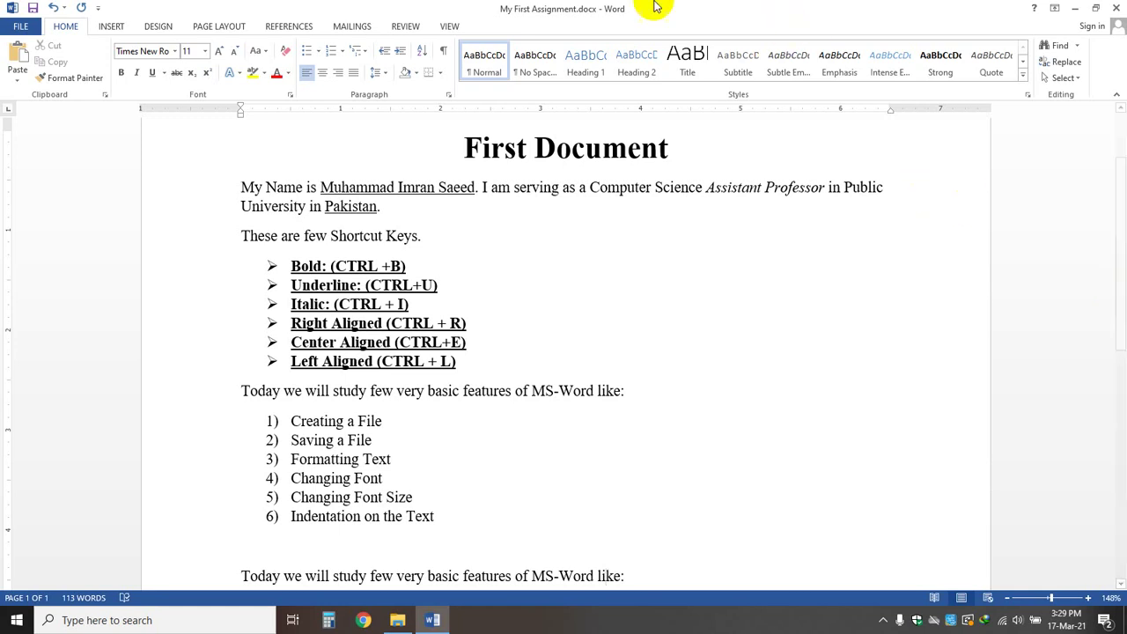
left_click(18, 26)
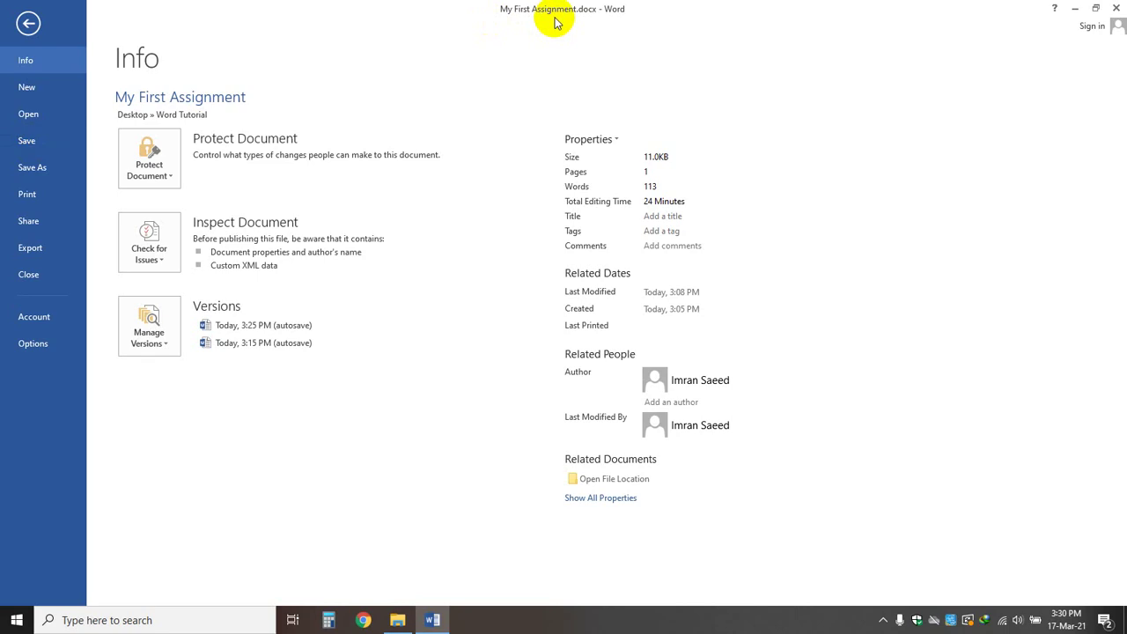
left_click(44, 141)
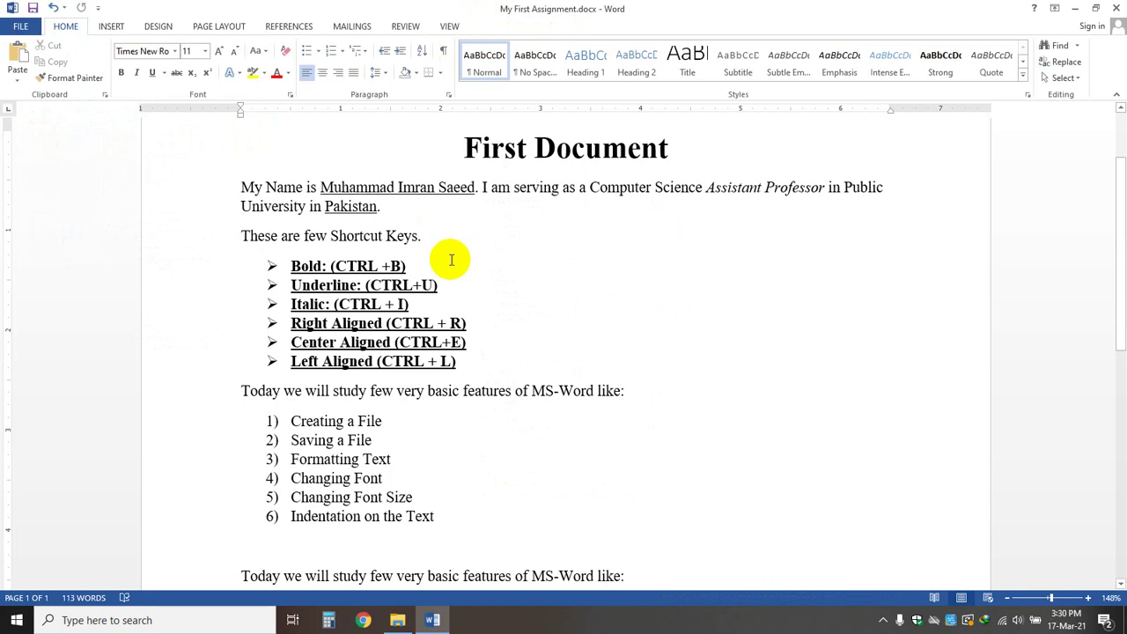
- Add the bullet "Save (CTRL +S)" below "Left Aligned (CTRL + L)" in the shortcut keys list
left_click(469, 360)
key("Return")
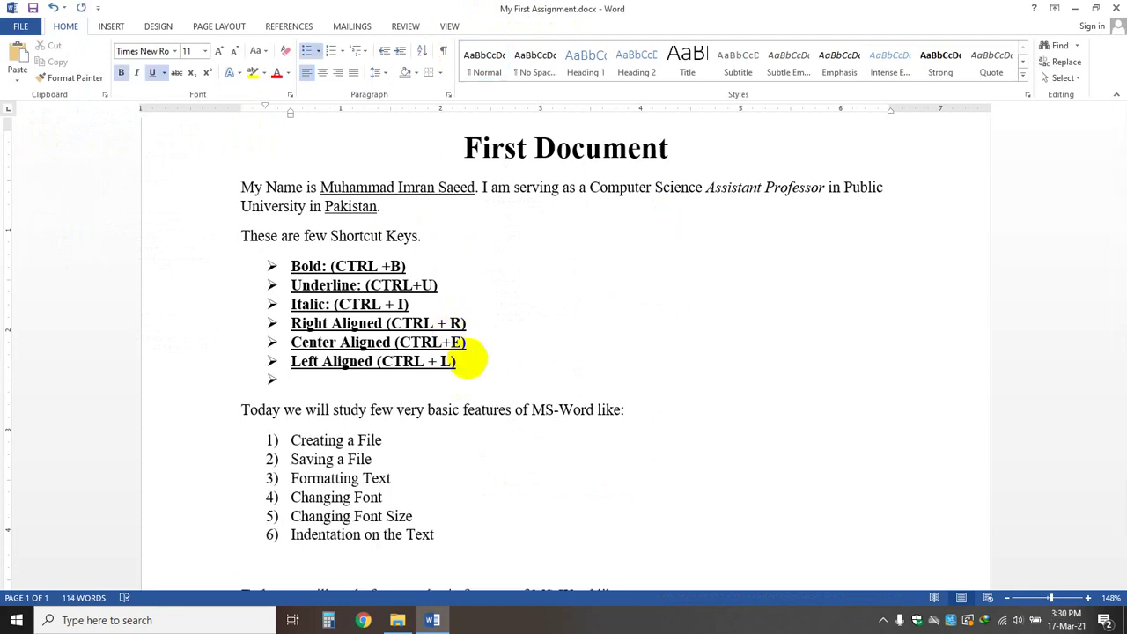
type("Save  (CTR")
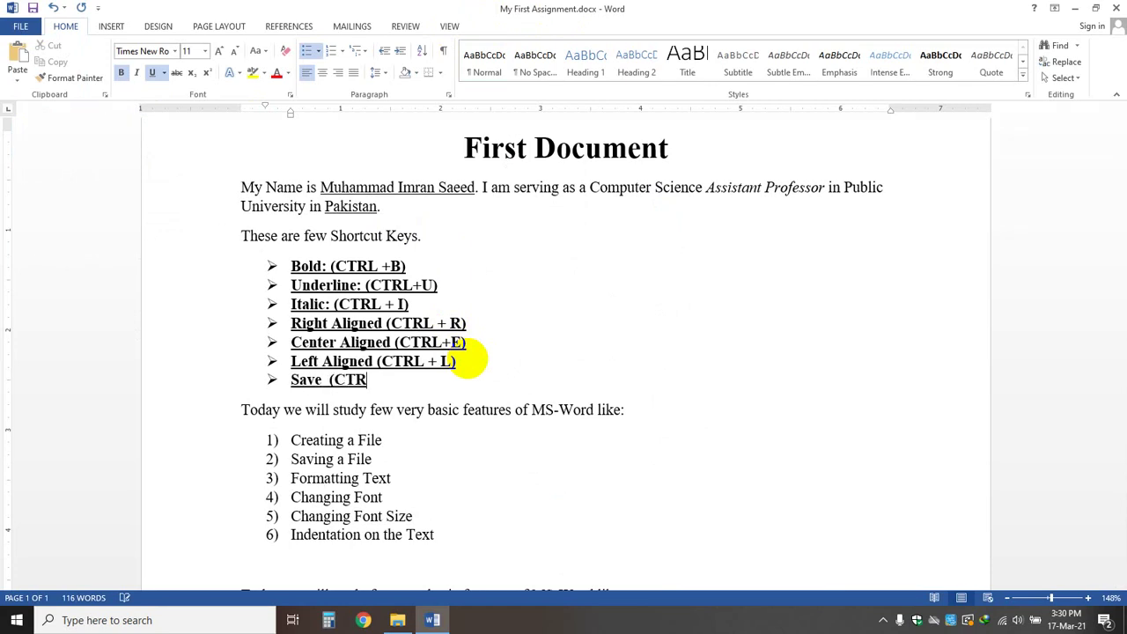
type("L +S)")
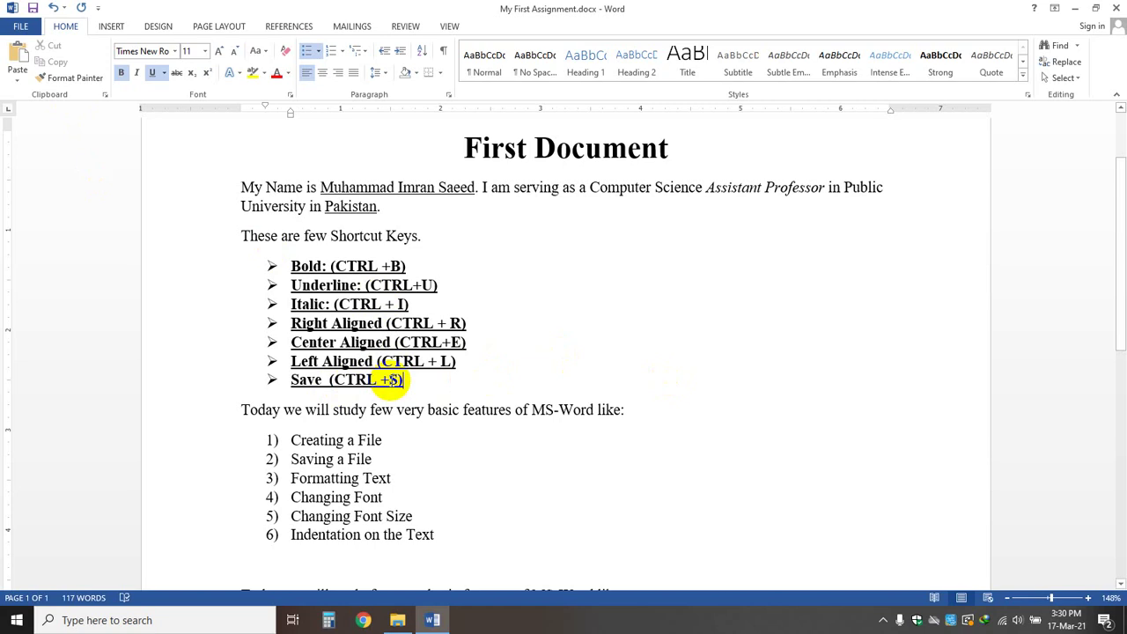
- Close My First Assignment.docx while keeping the program open, and save the changes
left_click(18, 27)
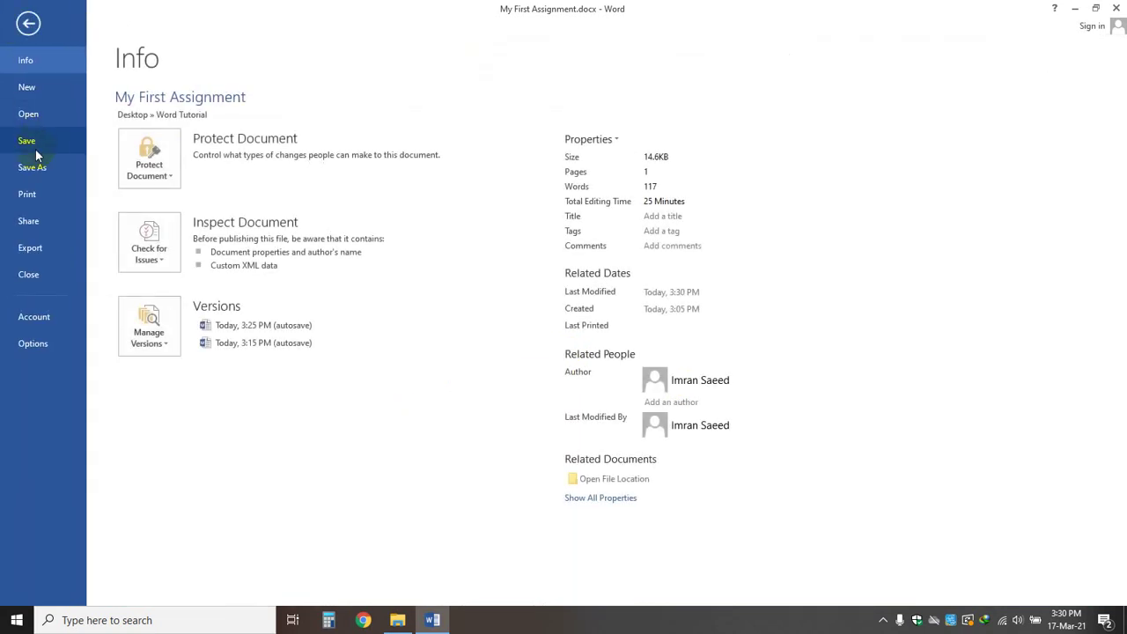
key("Escape")
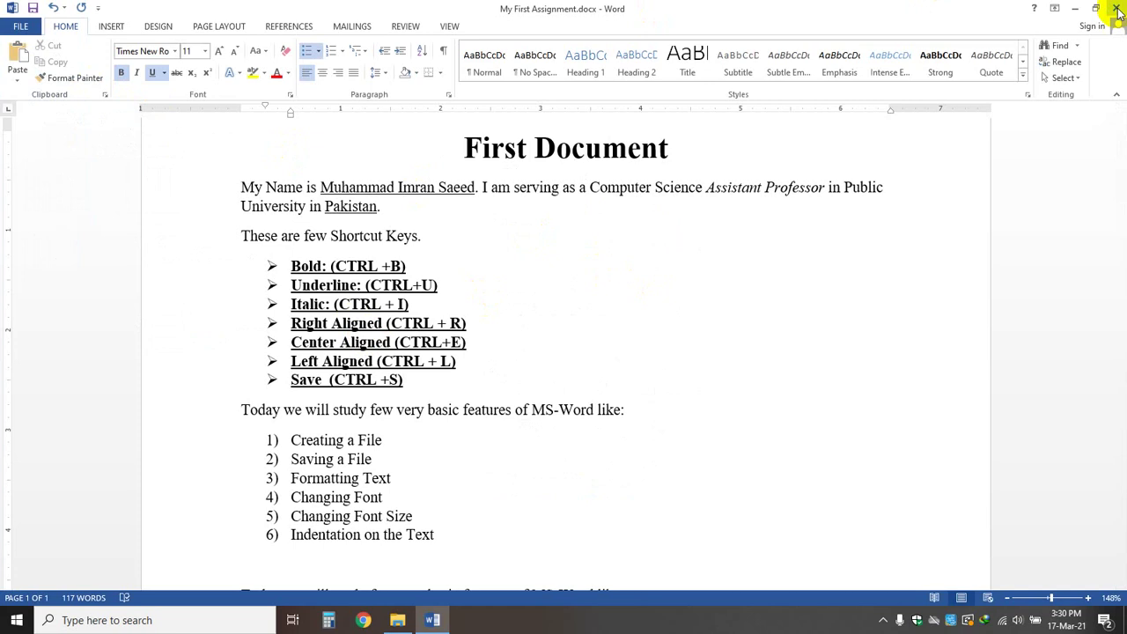
left_click(16, 26)
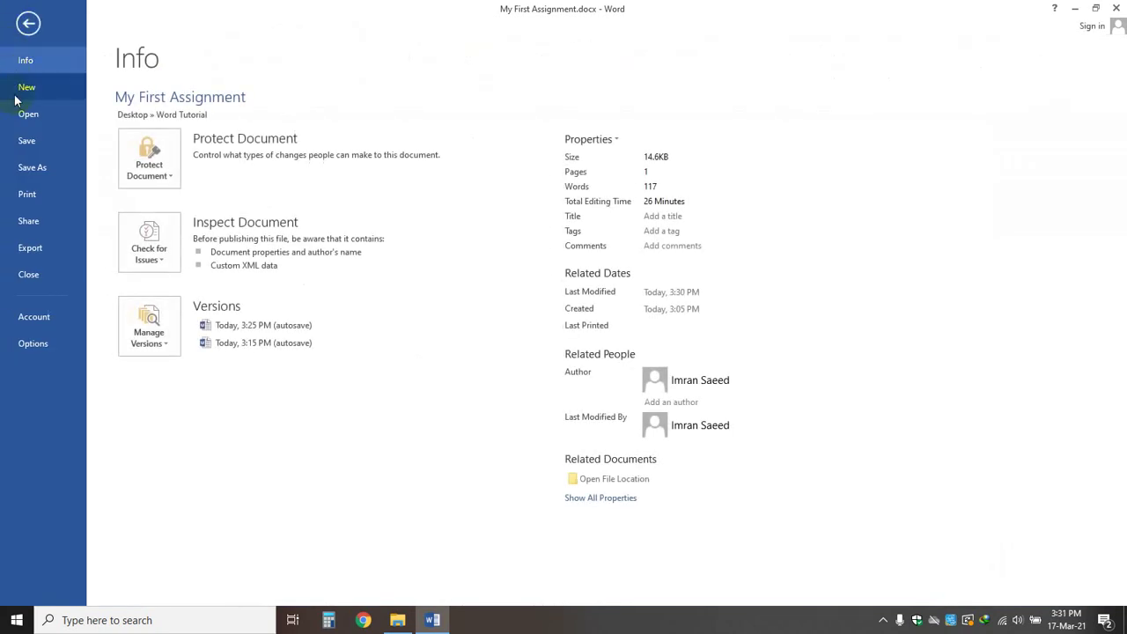
left_click(29, 275)
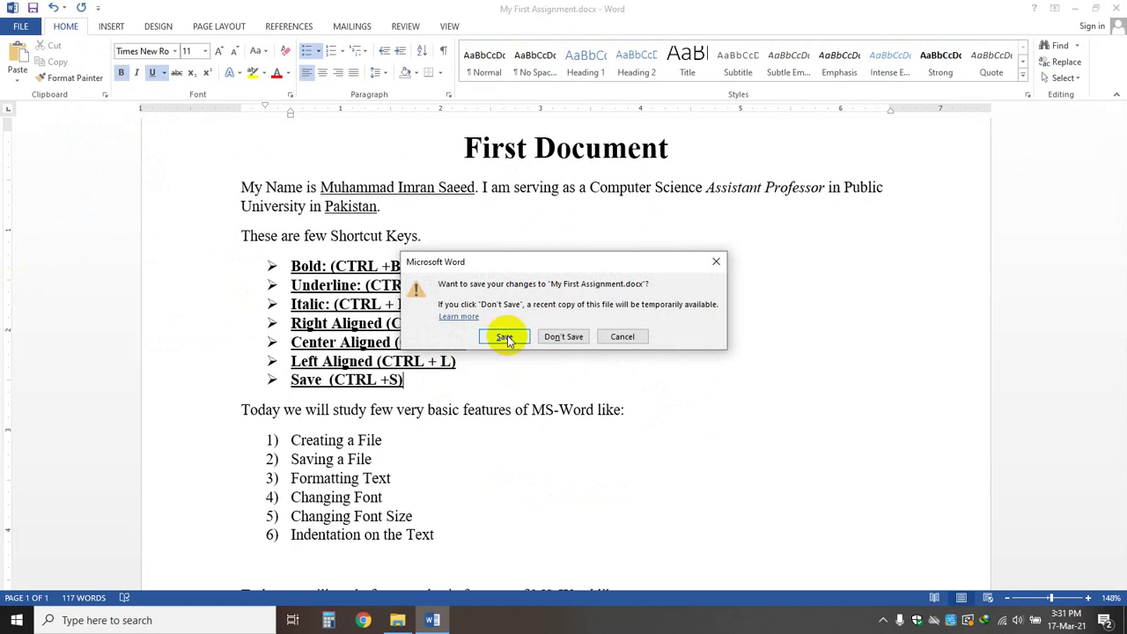
left_click(505, 337)
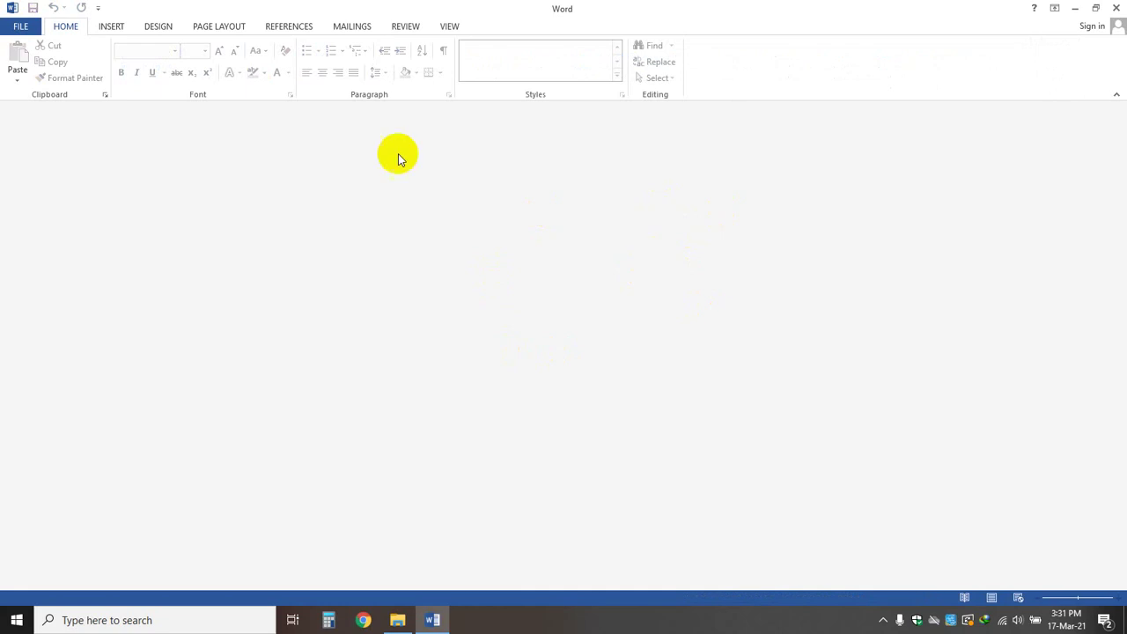
- Reopen My First Assignment.docx from the list of recent documents
left_click(22, 28)
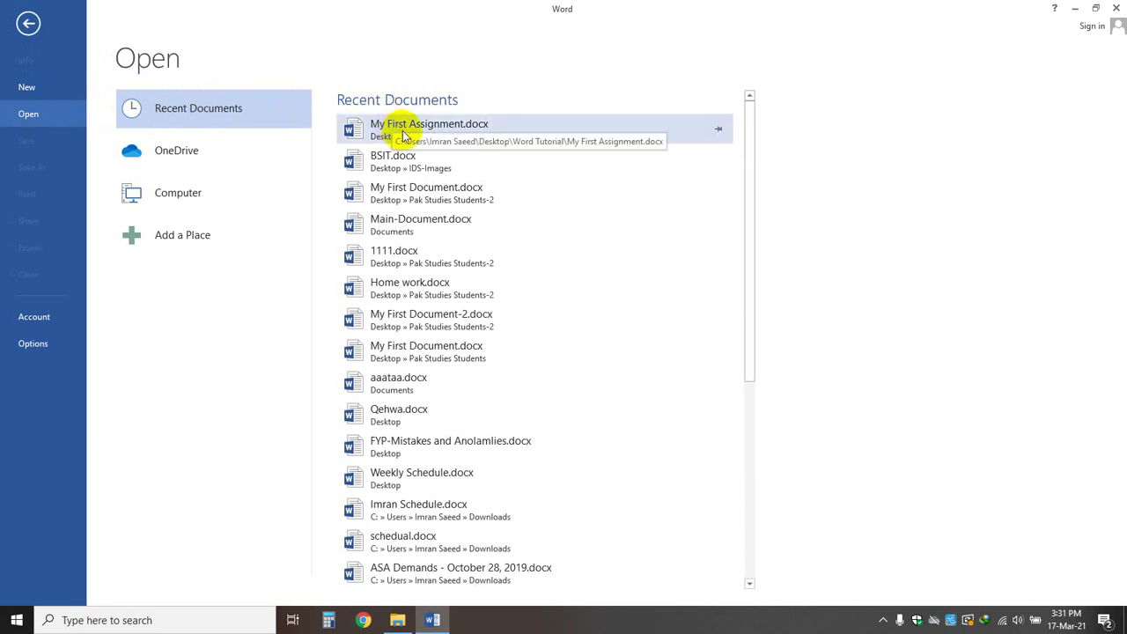
left_click_drag(749, 254, 758, 568)
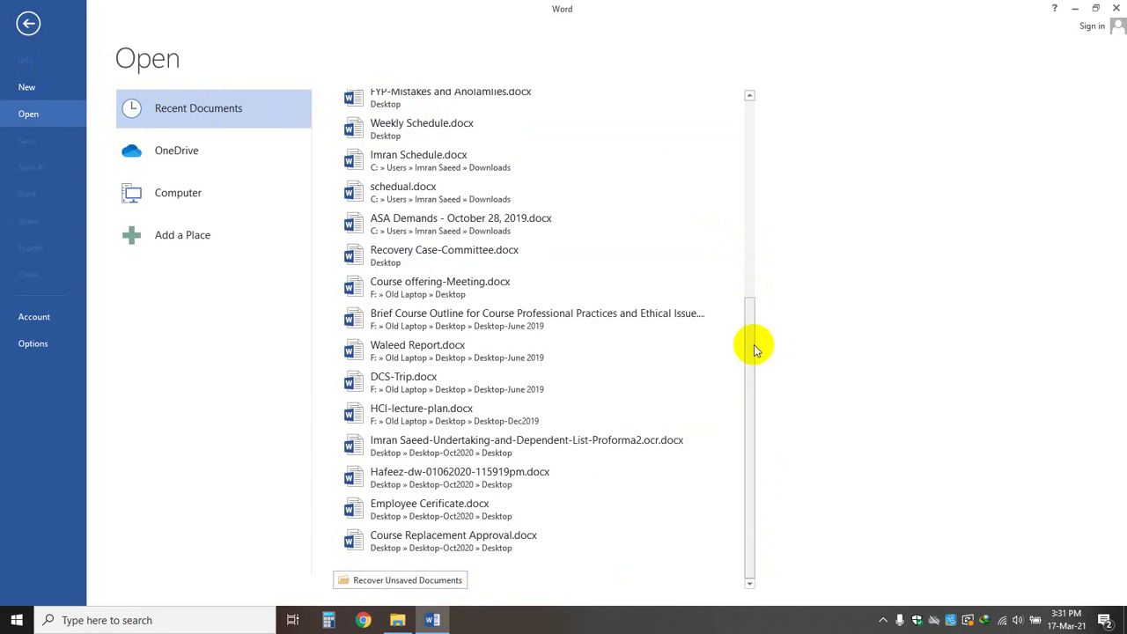
left_click_drag(749, 346, 749, 126)
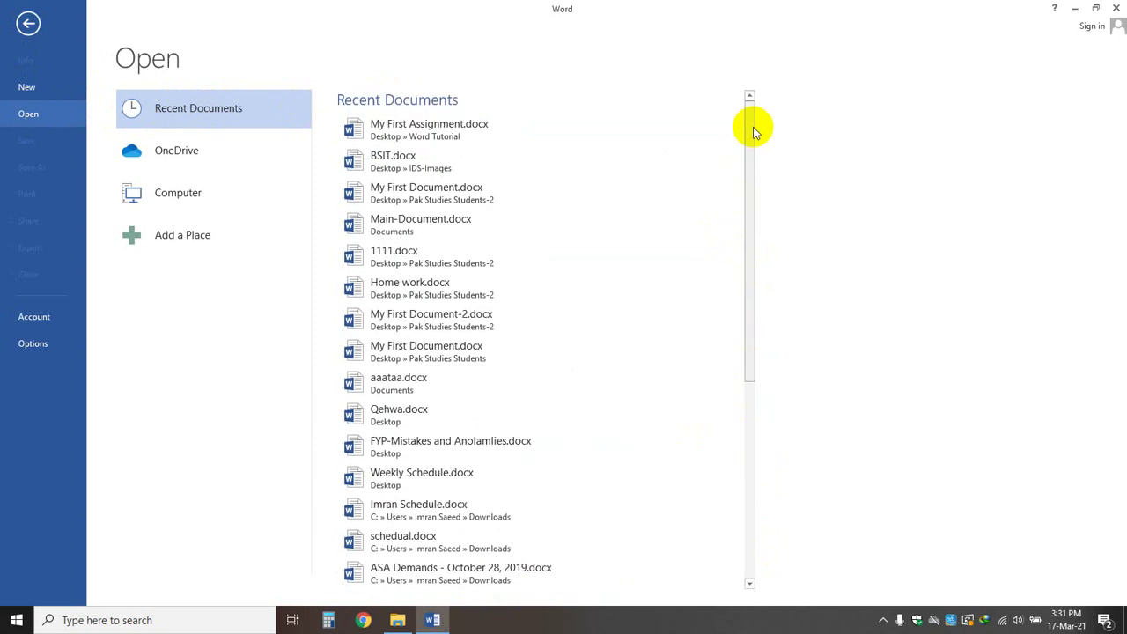
left_click(438, 132)
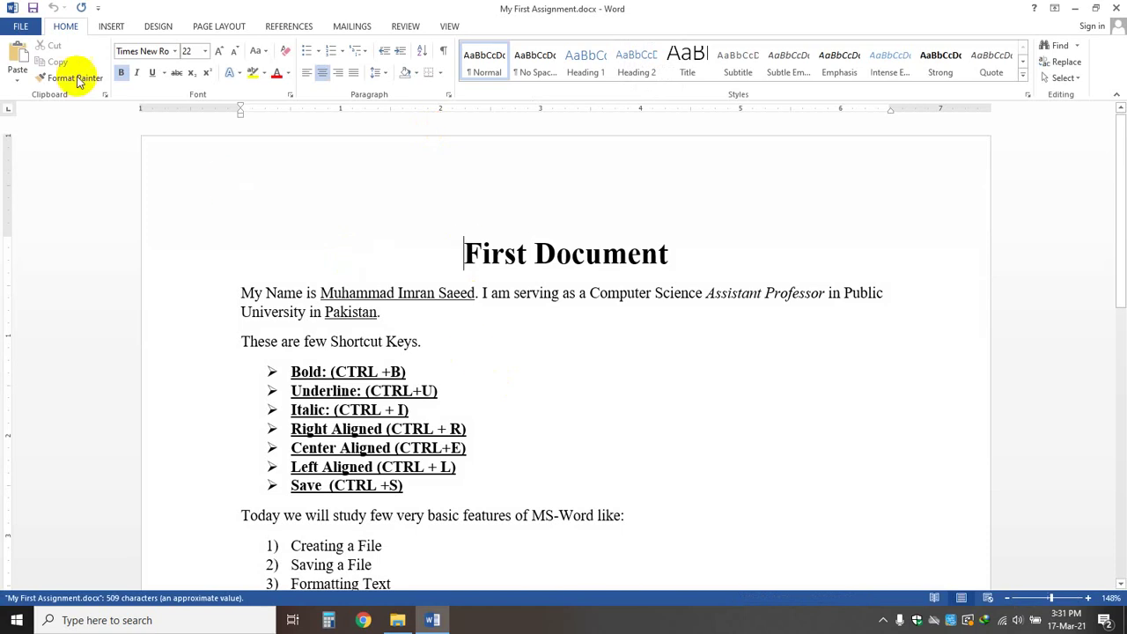
- Close the reopened document together with the program to return to the desktop
left_click(19, 28)
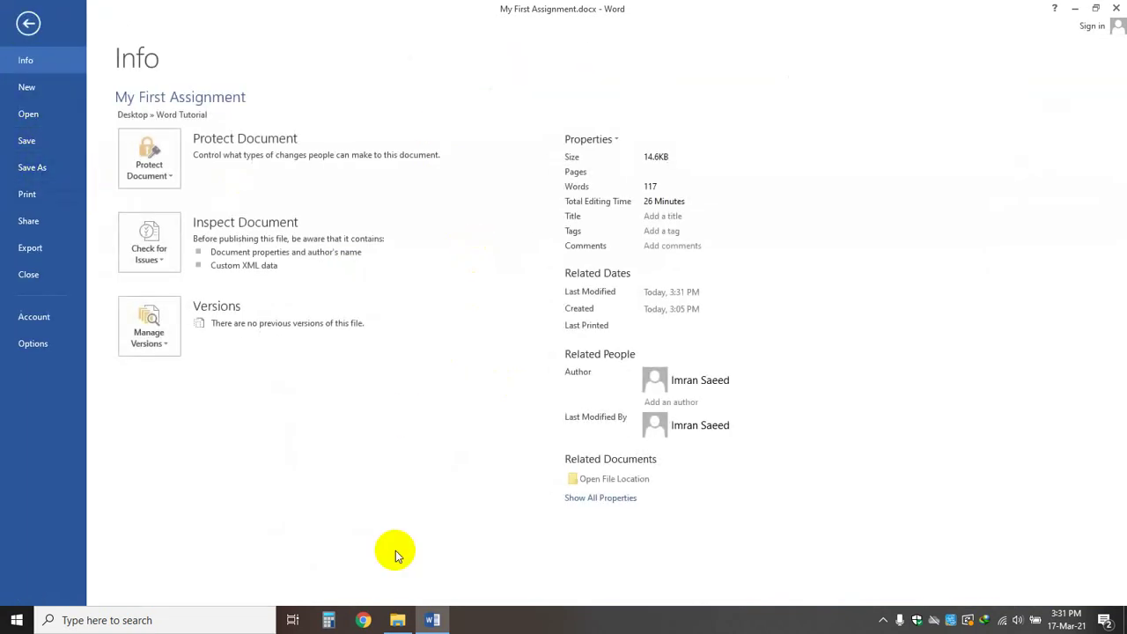
key("Escape")
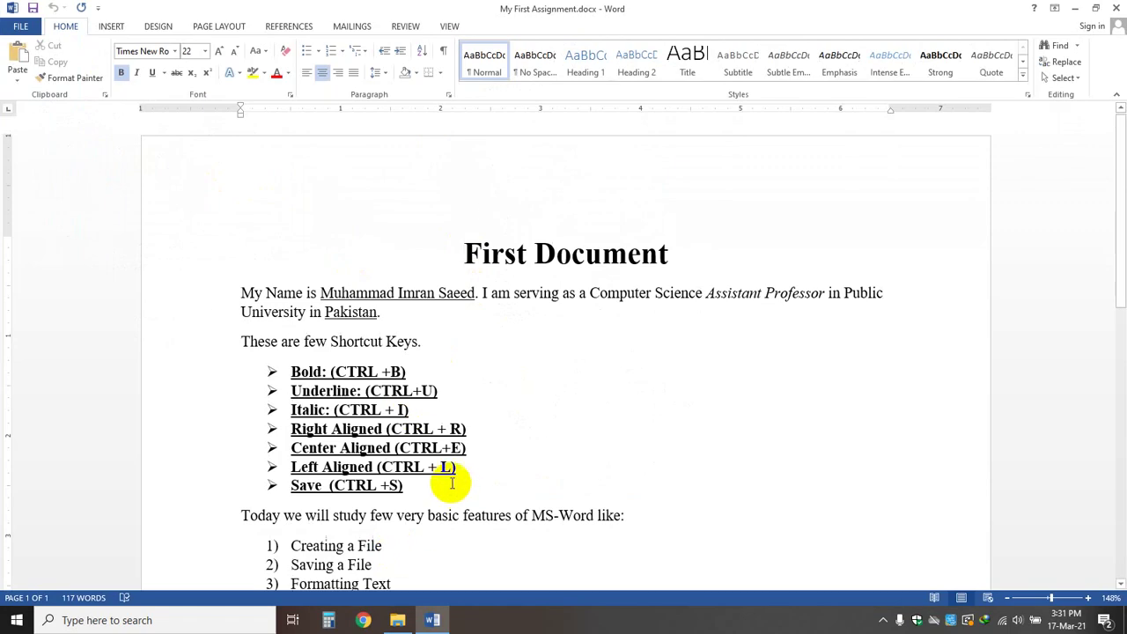
left_click(1116, 8)
left_click(1116, 8)
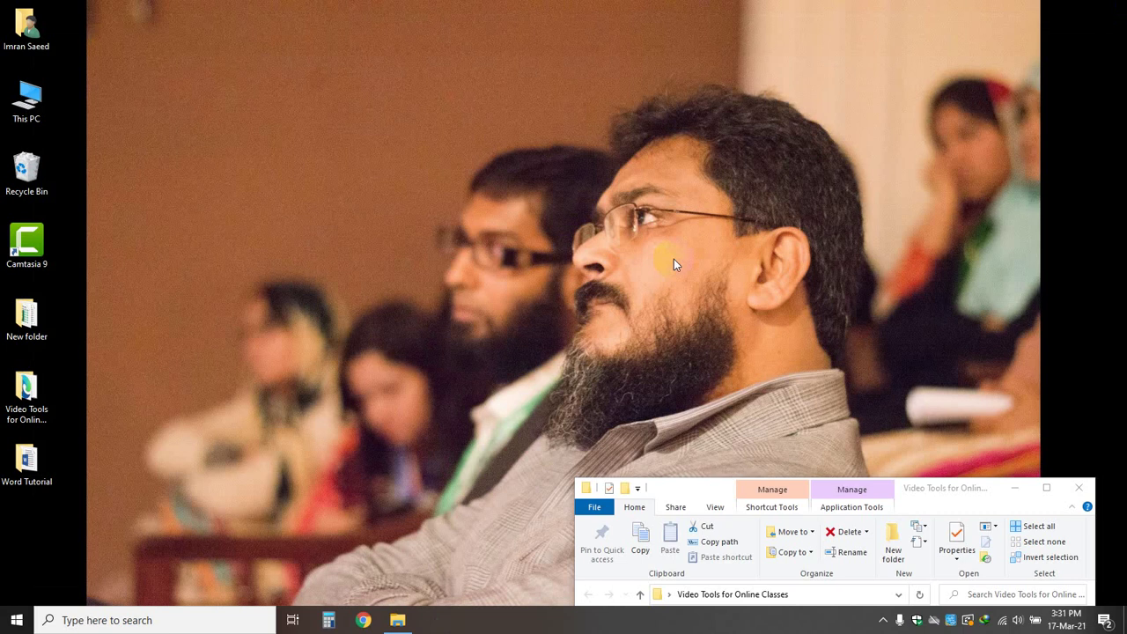
- Open My First Assignment.docx from the Word Tutorial folder on the desktop
double_click(31, 473)
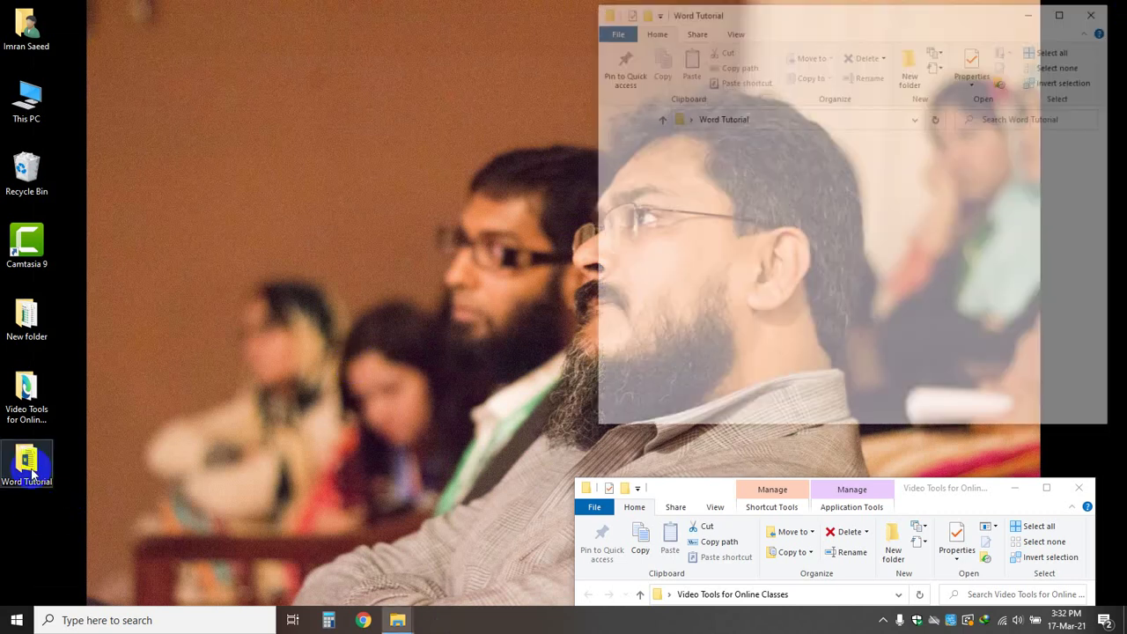
left_click_drag(933, 21, 564, 27)
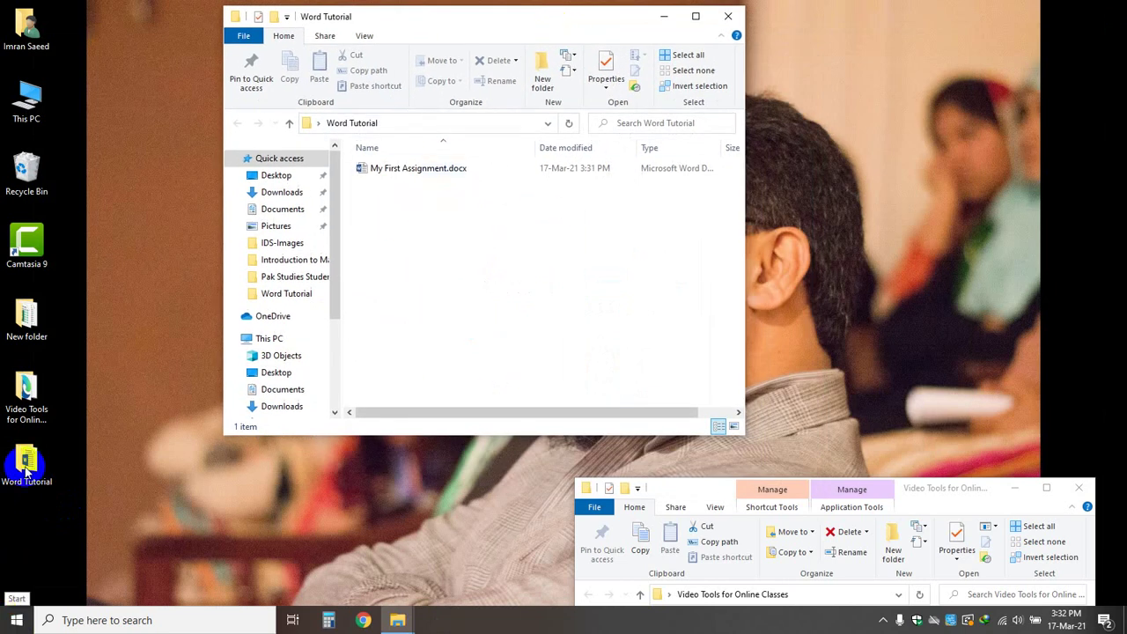
double_click(429, 172)
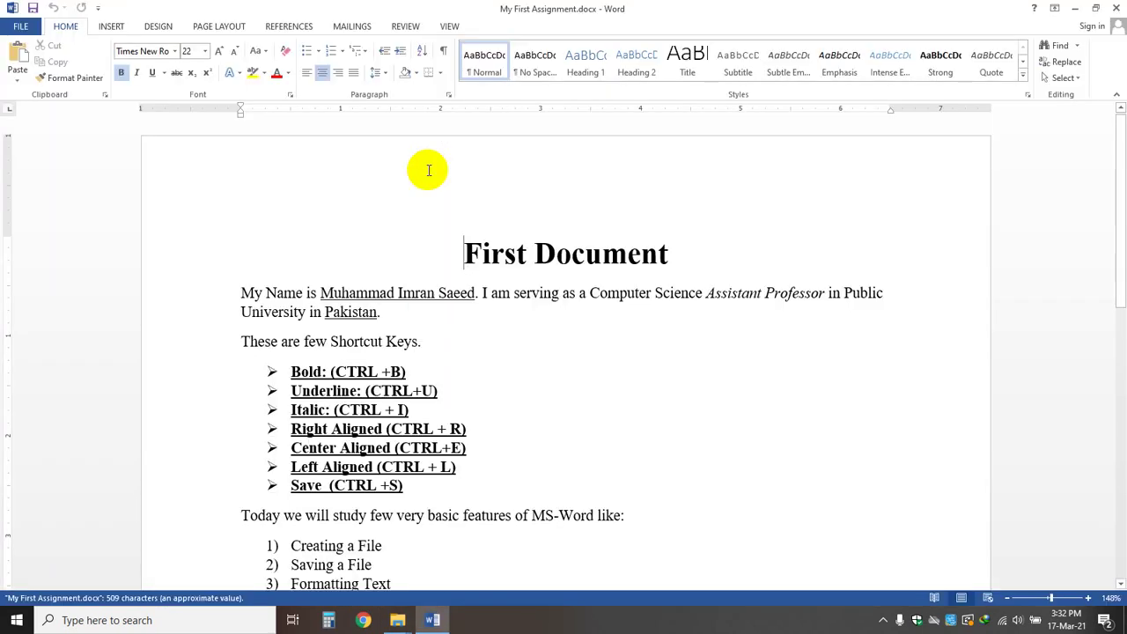
- Check the document opened from the folder and close its window
left_click_drag(1122, 196, 1123, 155)
scroll(1122, 325, "up", 2)
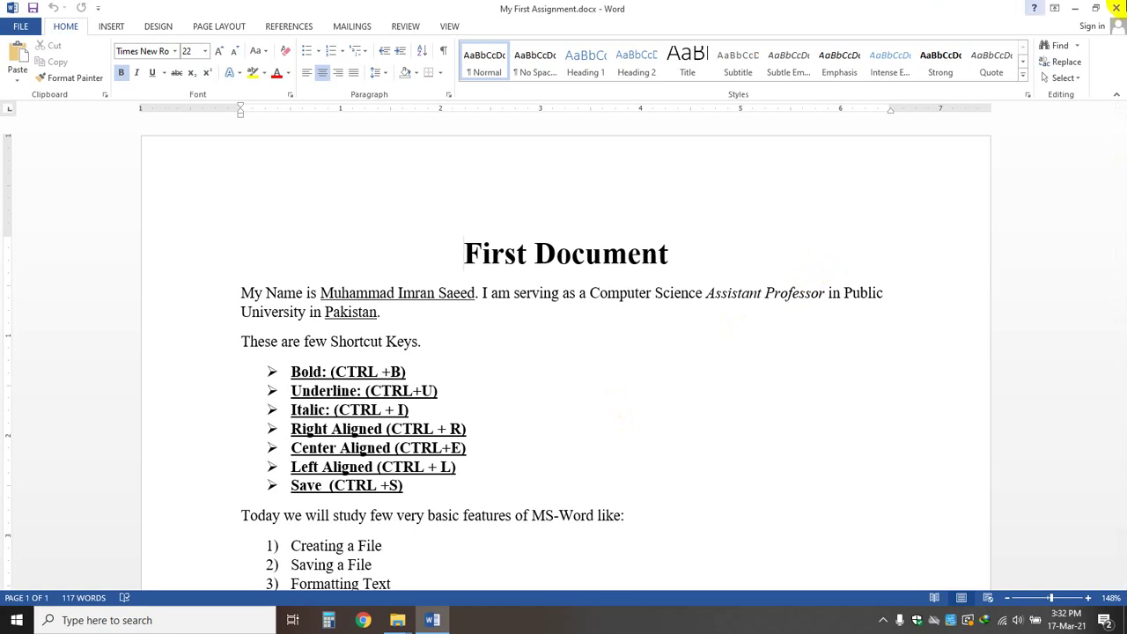
left_click(1116, 8)
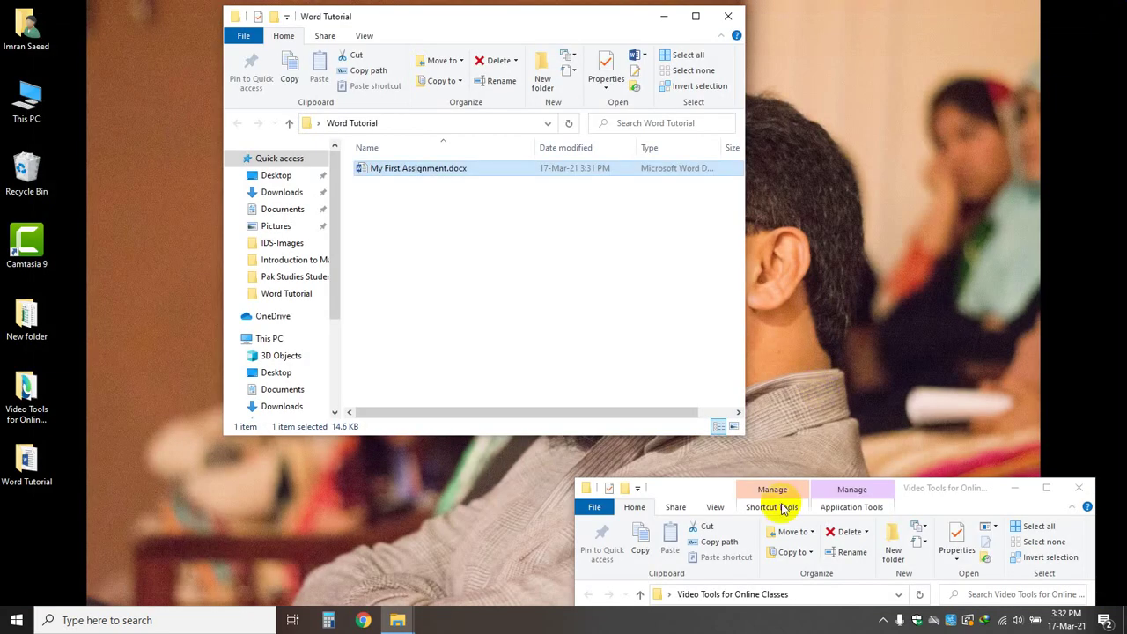